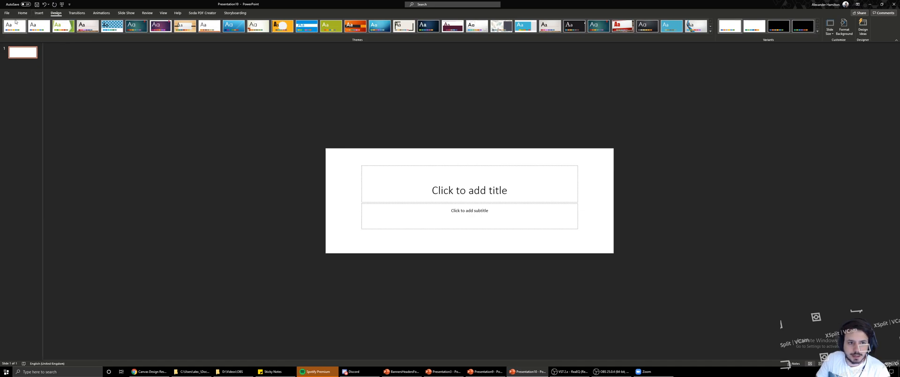
- Delete the title and subtitle placeholders to leave the slide blank
left_click(23, 13)
left_click(439, 164)
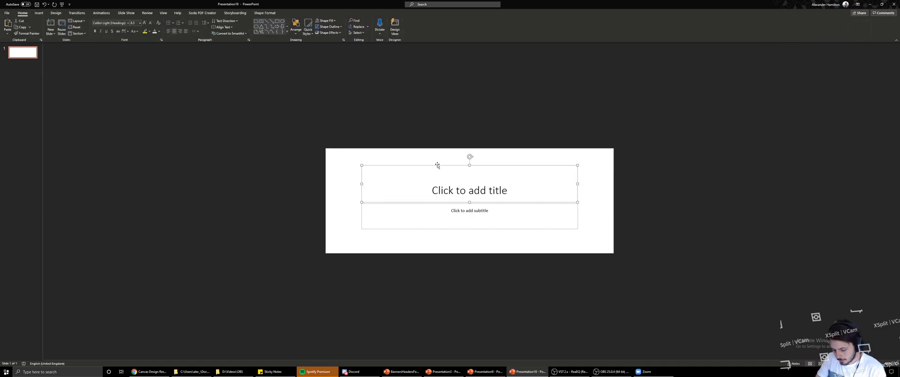
key("Delete")
left_click(444, 203)
left_click(444, 202)
key("Delete")
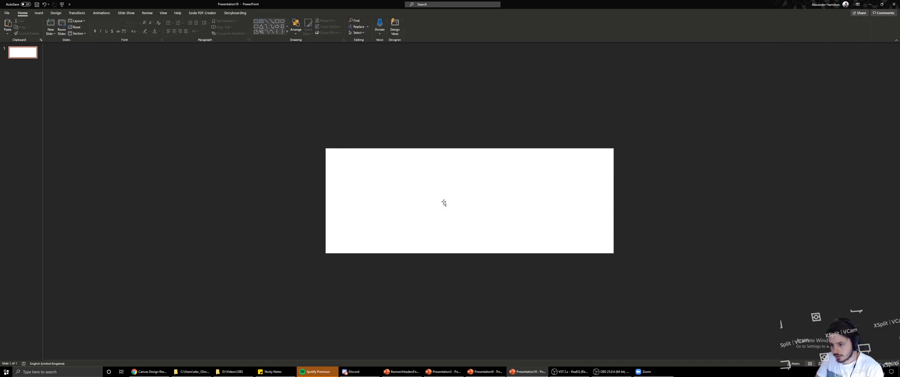
- Insert an oval about 5 cm wide and 2.2 cm high across the middle of the blank slide
left_click(56, 12)
left_click(39, 13)
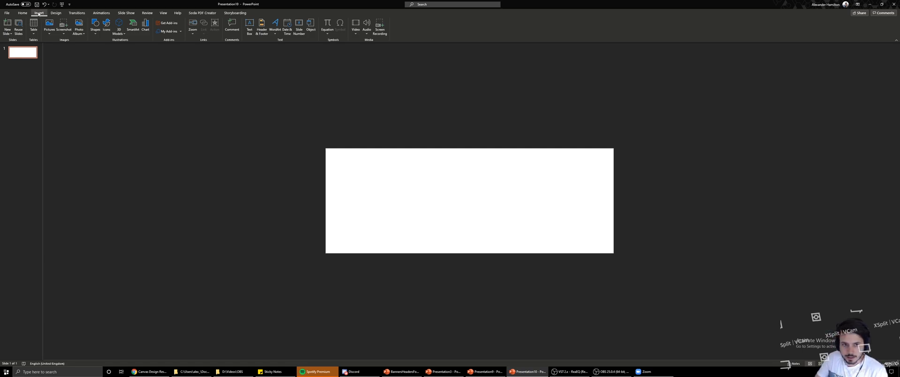
left_click(98, 31)
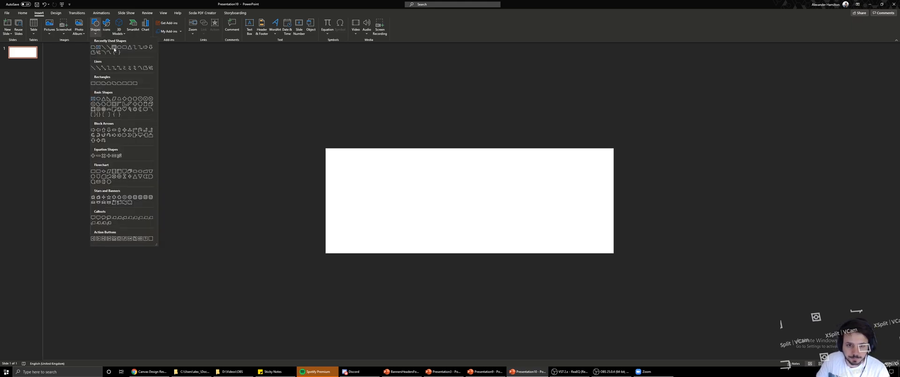
left_click(119, 47)
left_click_drag(365, 160, 565, 246)
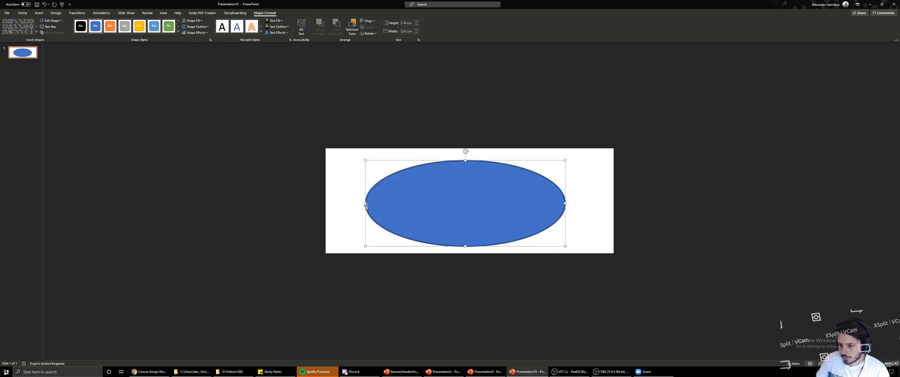
- Stretch the oval to about 7 cm wide and 2.4 cm high so it nearly fills the slide
left_click_drag(364, 202, 336, 203)
left_click_drag(564, 204, 604, 203)
left_click_drag(470, 158, 470, 153)
left_click_drag(468, 247, 469, 248)
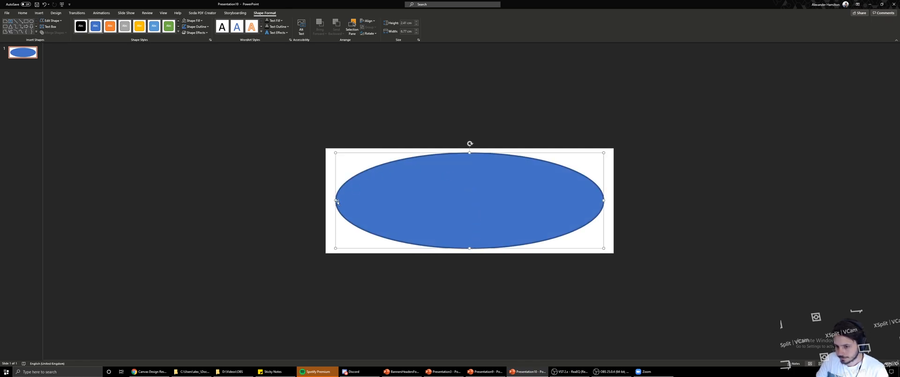
left_click_drag(336, 200, 330, 200)
left_click_drag(603, 200, 608, 200)
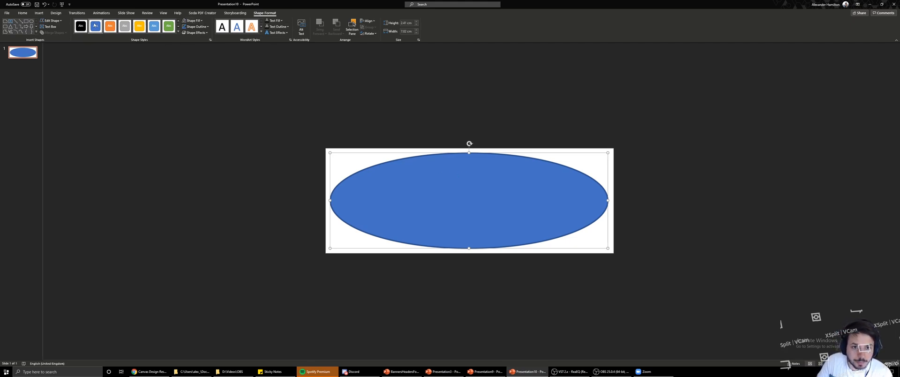
- Apply the orange shape style to the oval and change its fill to dark grey
left_click(109, 26)
left_click(196, 21)
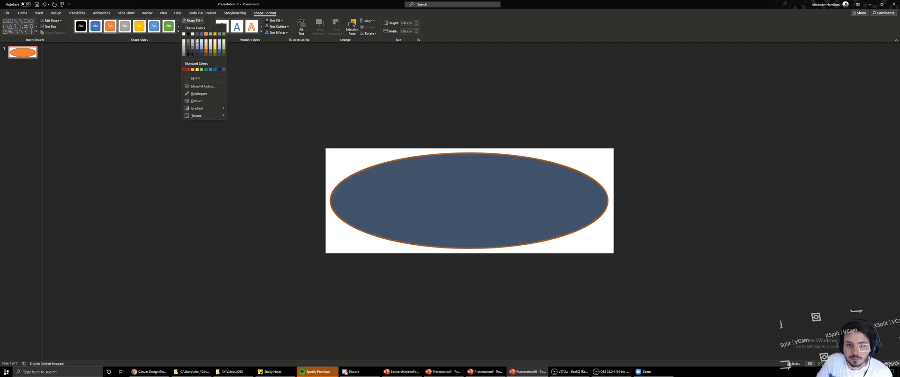
left_click(194, 49)
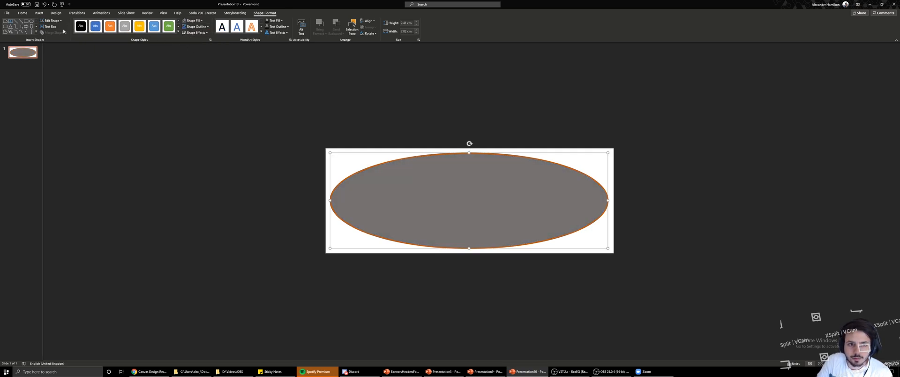
- Try gradient, picture or texture, and pattern fills on the oval in its shape formatting options
right_click(479, 194)
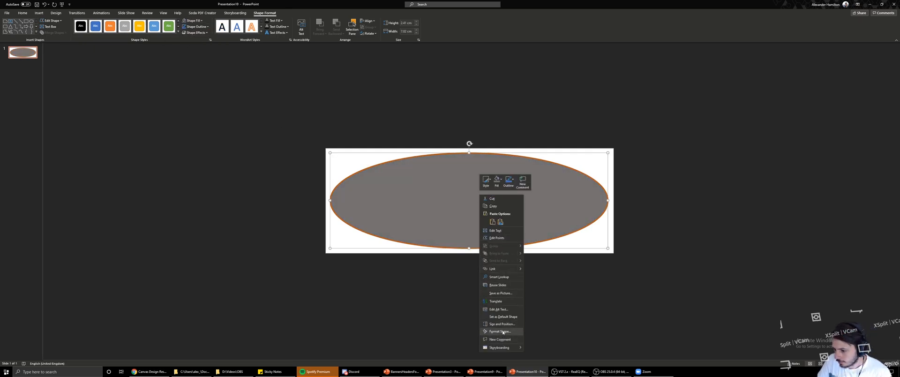
left_click(499, 331)
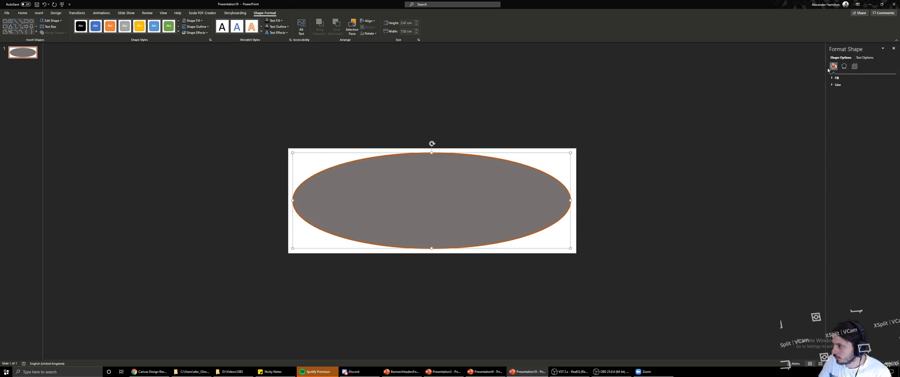
left_click(837, 78)
left_click(837, 96)
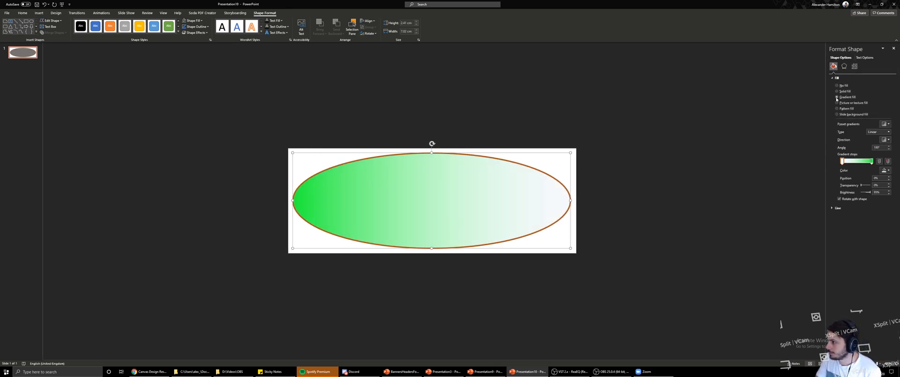
left_click(837, 103)
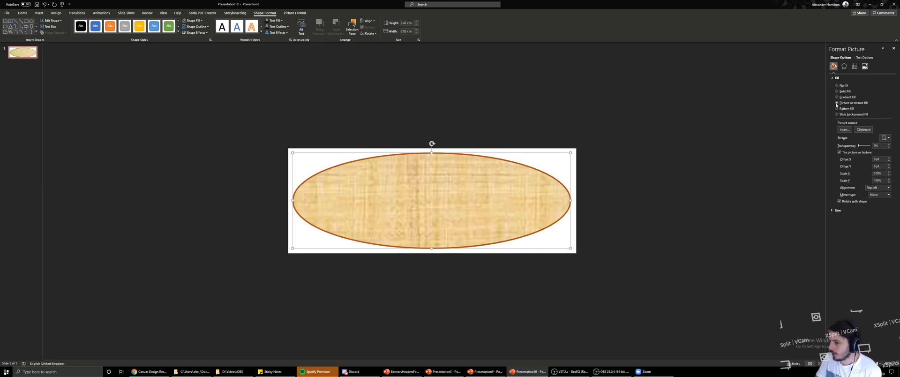
left_click(837, 108)
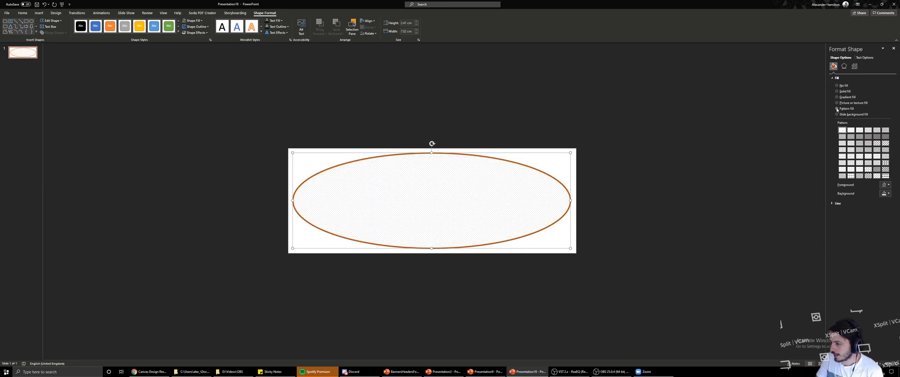
- Show the oval's effect options, including the shadow settings, and delete the oval from the slide
left_click(844, 67)
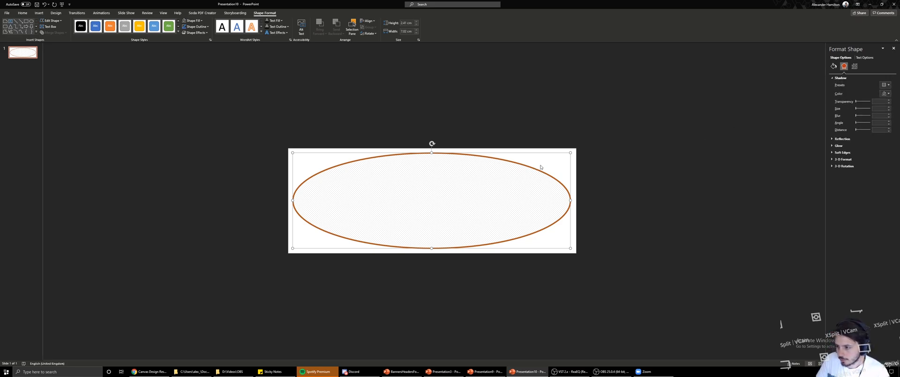
left_click(573, 160)
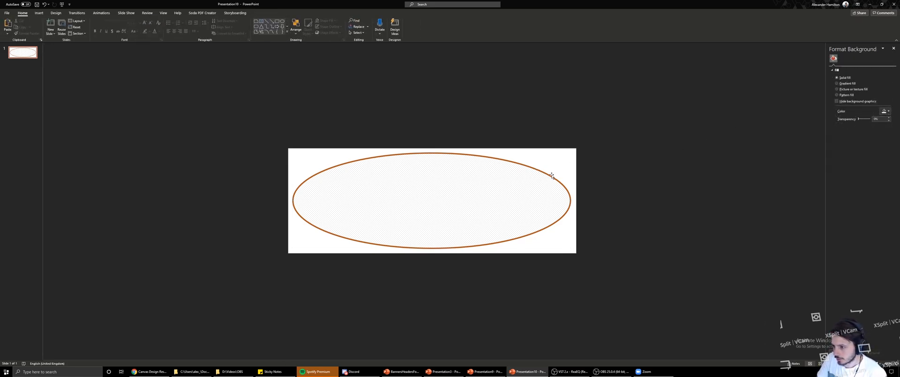
left_click(551, 174)
key("Delete")
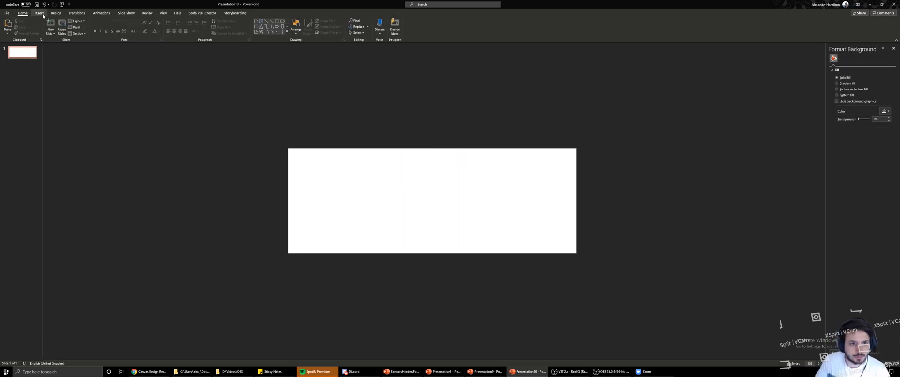
- Insert a small rectangle with diagonally snipped corners in the upper-left area of the slide
left_click(55, 13)
left_click(39, 13)
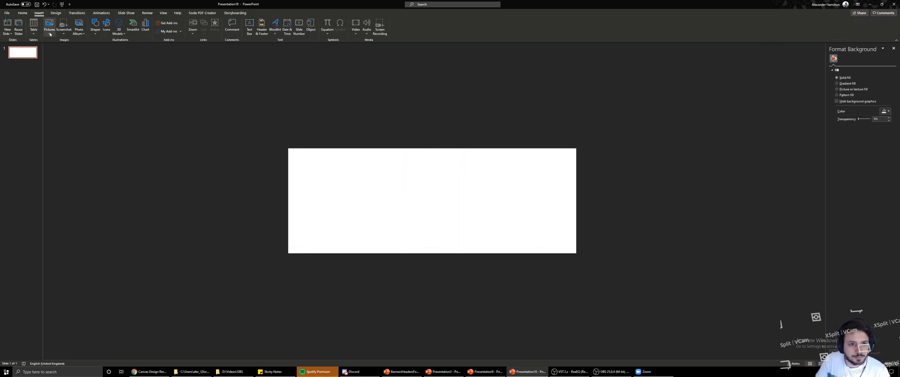
left_click(94, 35)
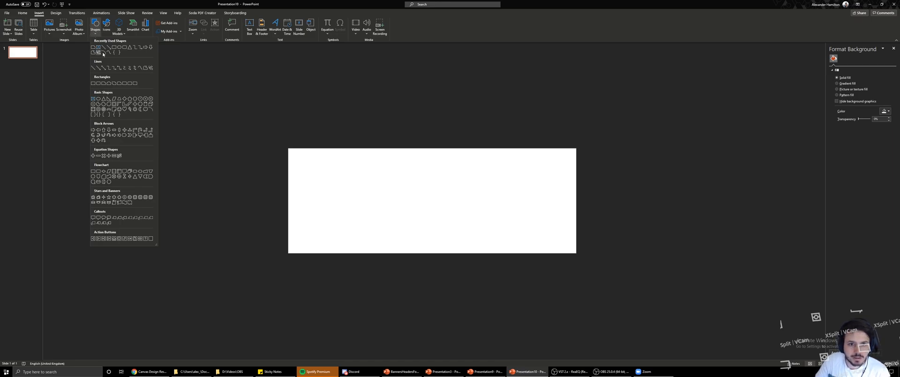
left_click(114, 83)
mouse_move(310, 165)
left_mouse_down()
mouse_move(300, 171)
mouse_move(349, 188)
left_mouse_up()
left_click_drag(370, 193, 486, 215)
left_click(348, 187)
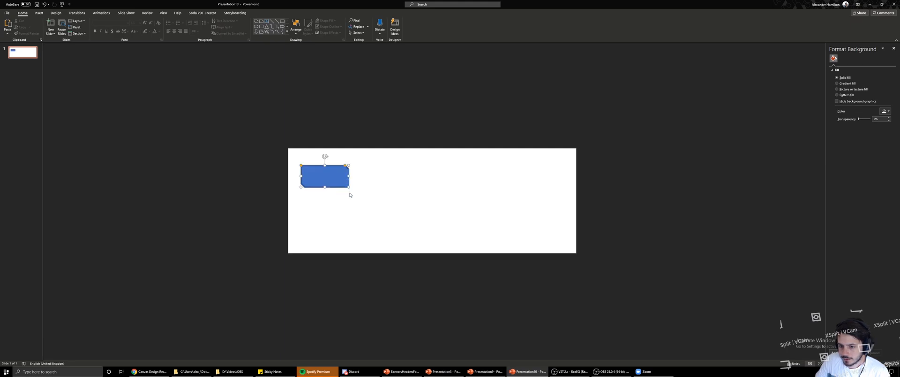
- Enlarge the snipped rectangle across nearly the whole slide and deepen its two diagonal corner cuts
left_click_drag(352, 188, 558, 243)
left_click_drag(543, 166, 508, 168)
left_click_drag(368, 165, 373, 163)
left_click_drag(561, 162, 574, 150)
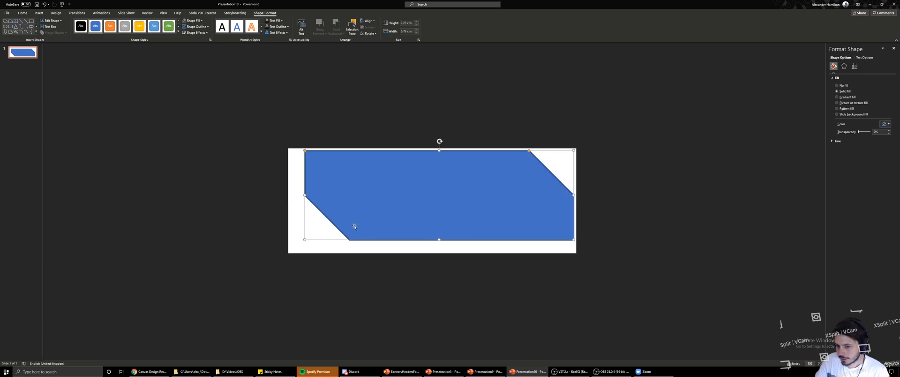
left_click_drag(304, 240, 288, 248)
left_click_drag(574, 249, 573, 247)
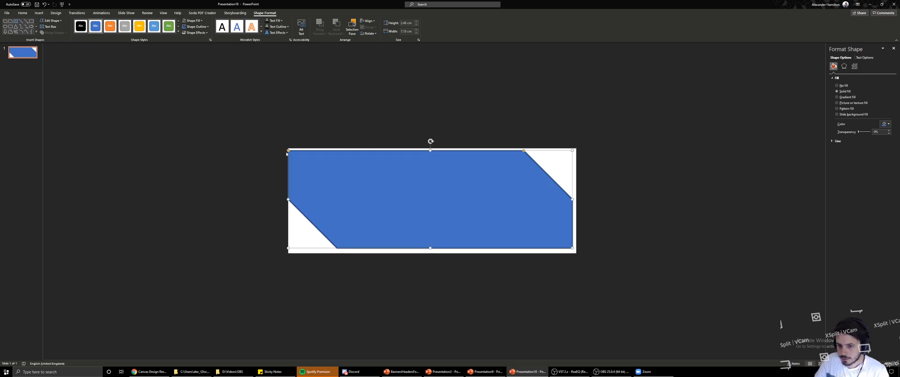
- Adjust the snipped rectangle to about 7 cm wide and 2.3 cm high, leaving an even margin inside the slide edges
left_click_drag(289, 151, 290, 150)
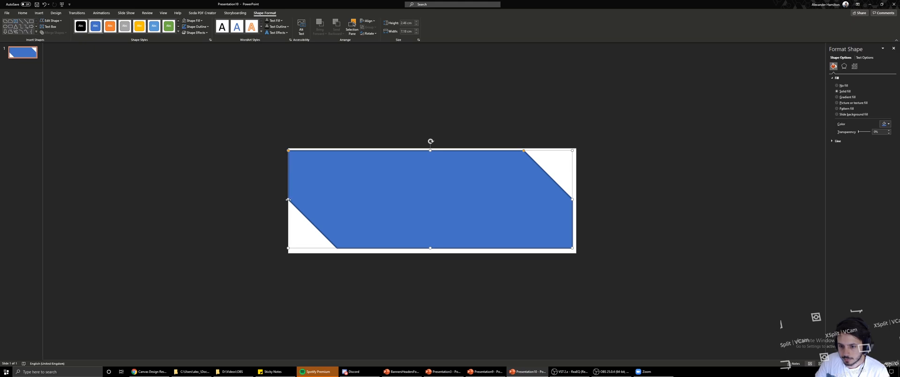
left_click_drag(286, 245, 291, 242)
left_click_drag(432, 193, 433, 199)
left_click(432, 145)
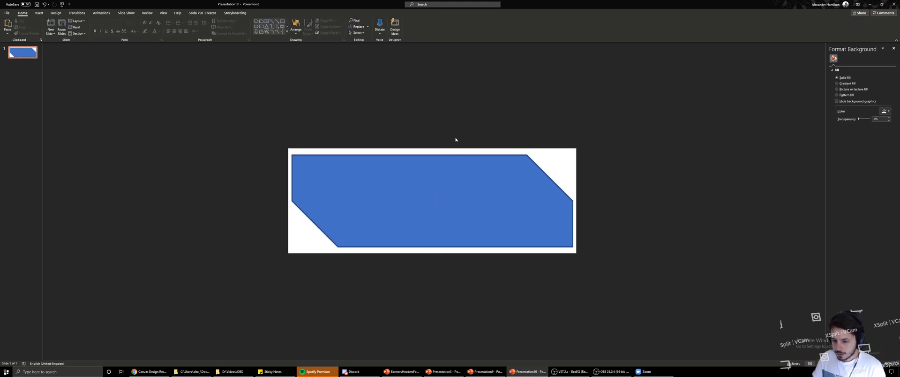
left_click(449, 194)
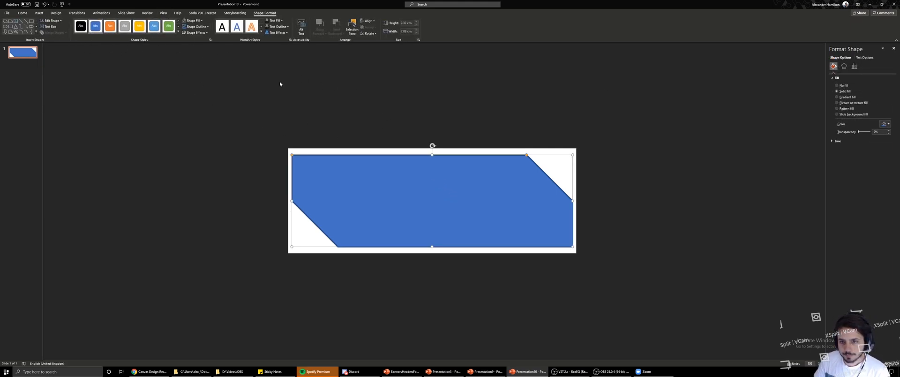
- Insert the icon of a head with a light bulb and place it over the right part of the blue shape
left_click(39, 13)
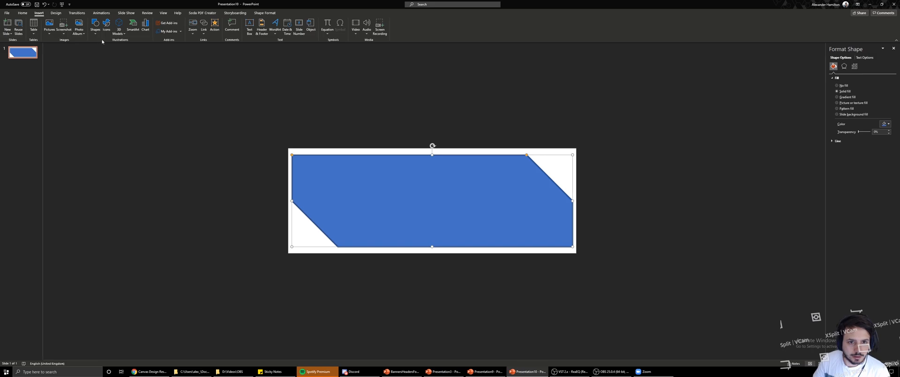
left_click(106, 26)
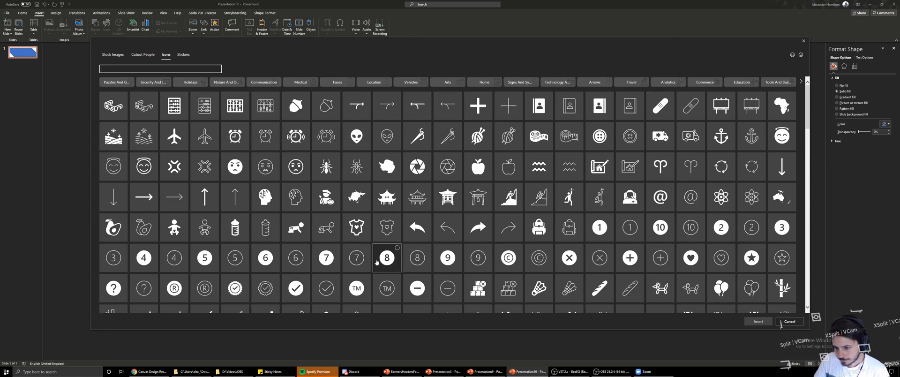
scroll(376, 261, "down", 5)
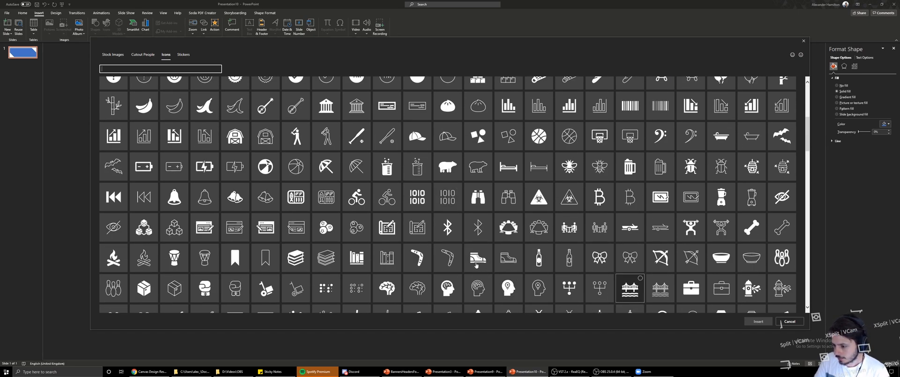
left_click(509, 290)
left_click(755, 322)
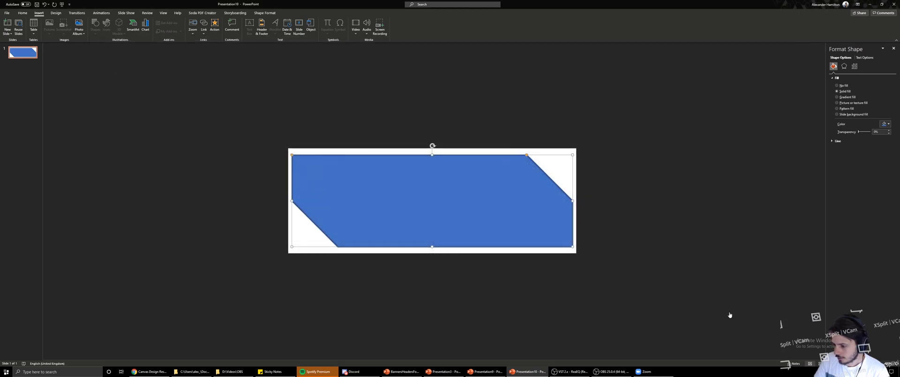
left_click_drag(437, 205, 511, 204)
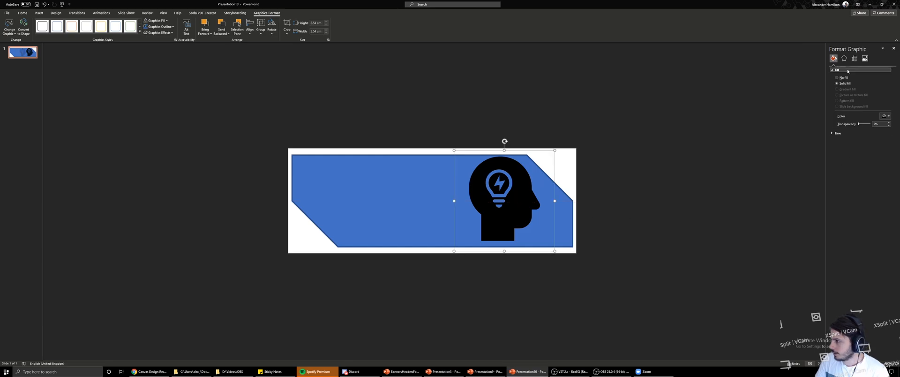
- Set the head icon's fill colour to white with about 38% transparency
left_click(843, 58)
left_click(834, 58)
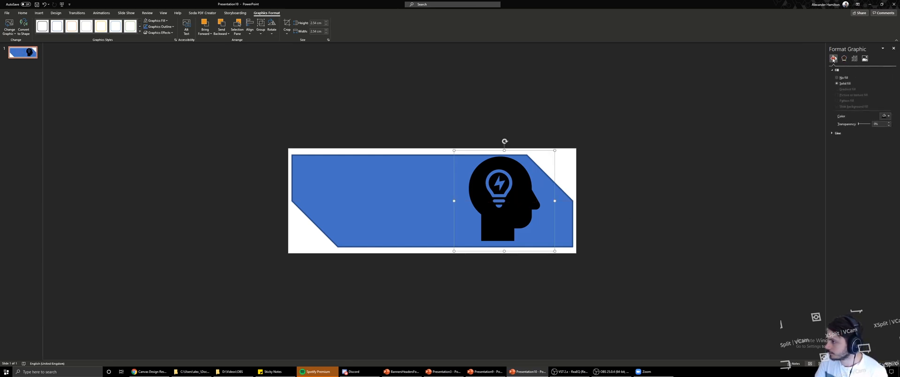
left_click(887, 116)
left_click(857, 131)
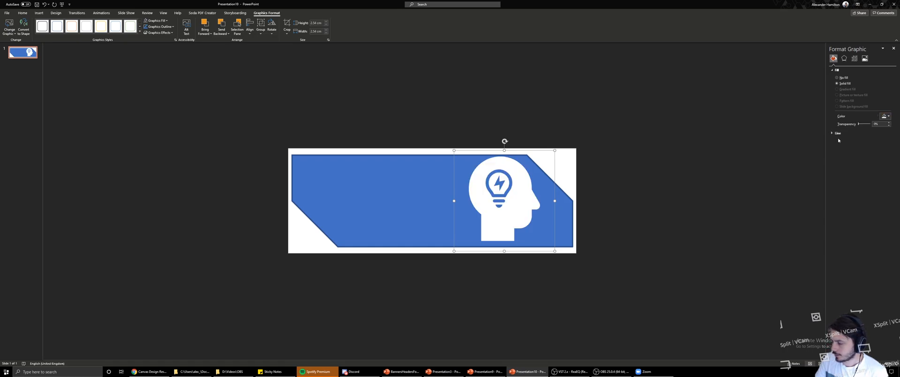
left_click_drag(860, 124, 864, 125)
- Shrink the head icon to about 1.9 cm and move it to the lower-right part of the blue shape
left_click_drag(554, 150, 529, 175)
left_click_drag(511, 209, 532, 197)
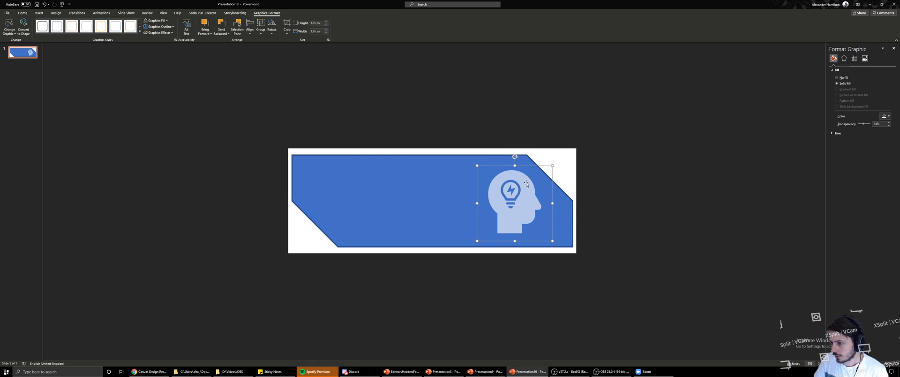
left_click_drag(520, 211, 533, 224)
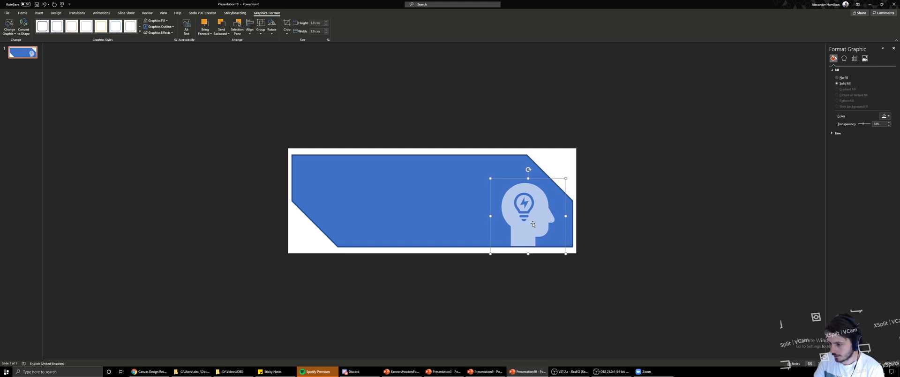
left_click(429, 201)
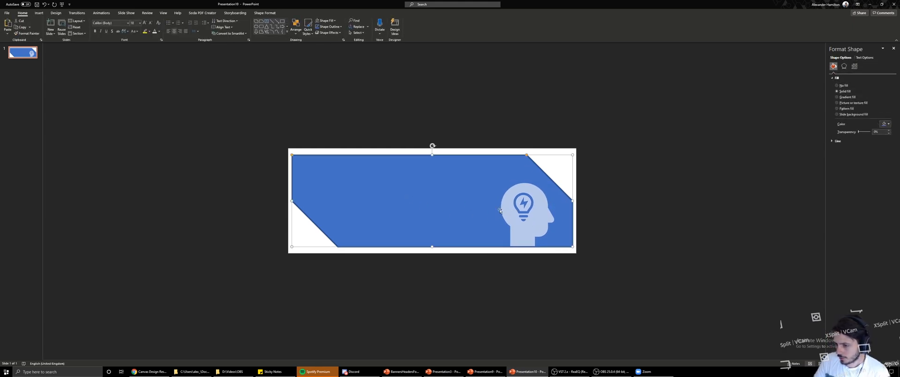
key("Escape")
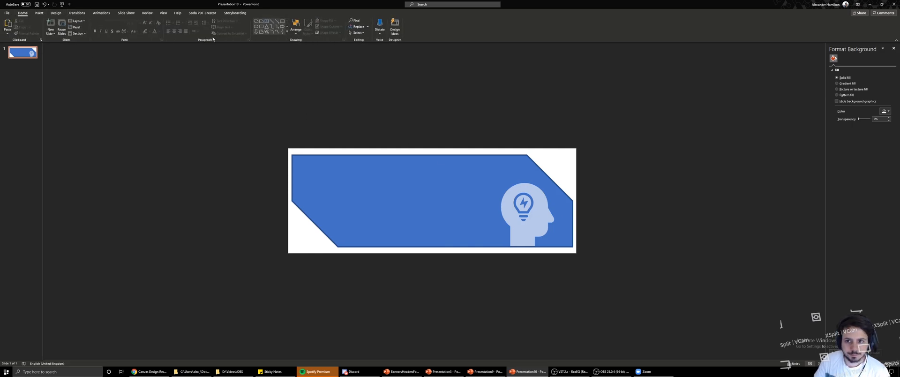
left_click(39, 13)
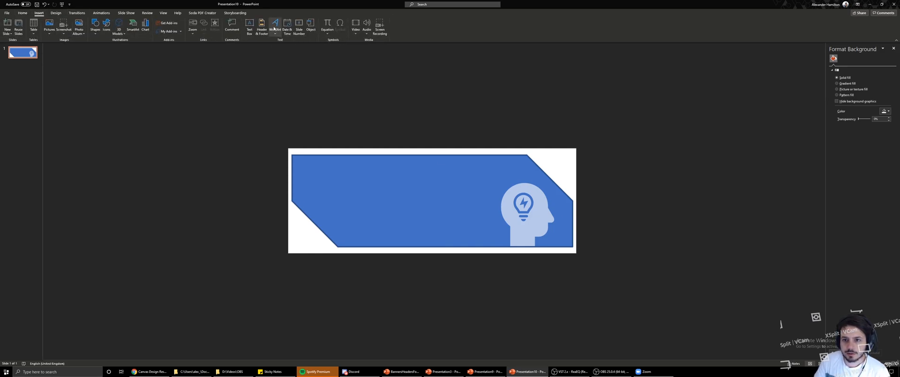
left_click(276, 28)
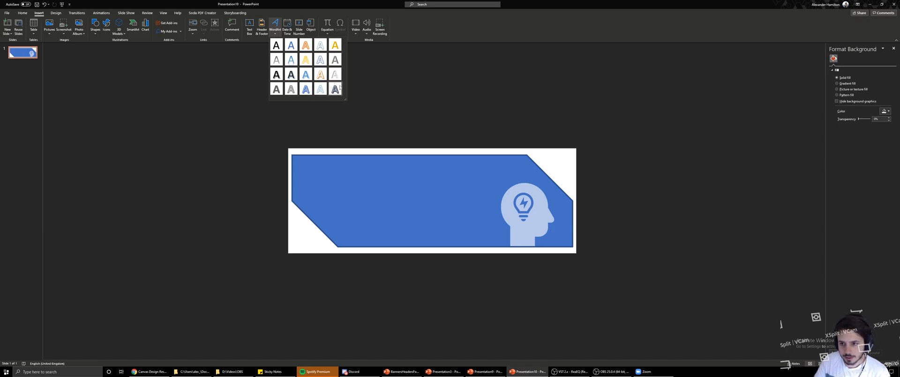
left_click(23, 13)
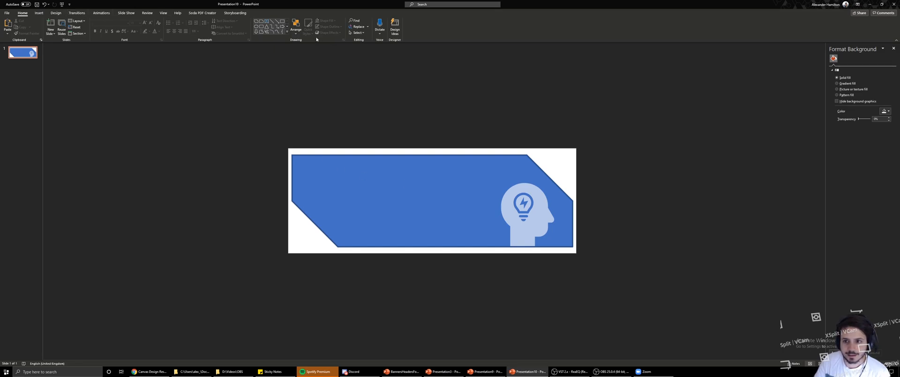
- Add a text box on the blue shape beside the head icon and enter the text "QUIZ"
left_click(40, 12)
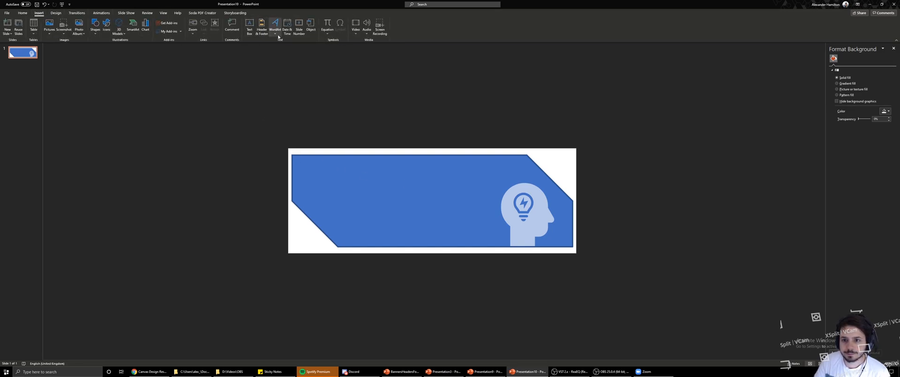
left_click(249, 30)
left_click_drag(311, 164, 483, 213)
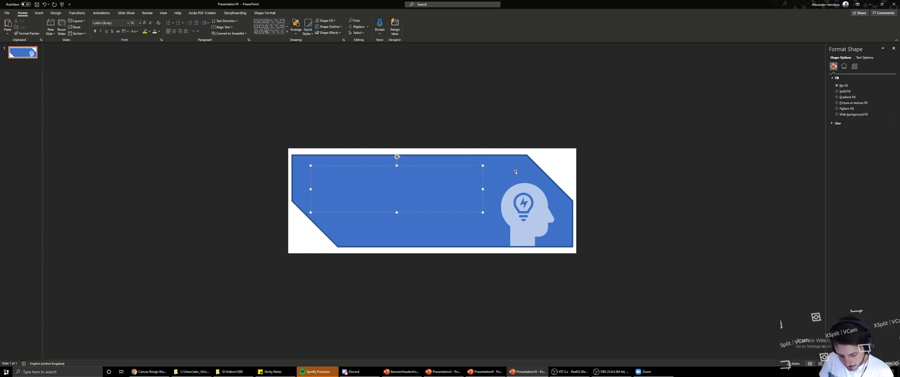
type("Qu")
key("BackSpace")
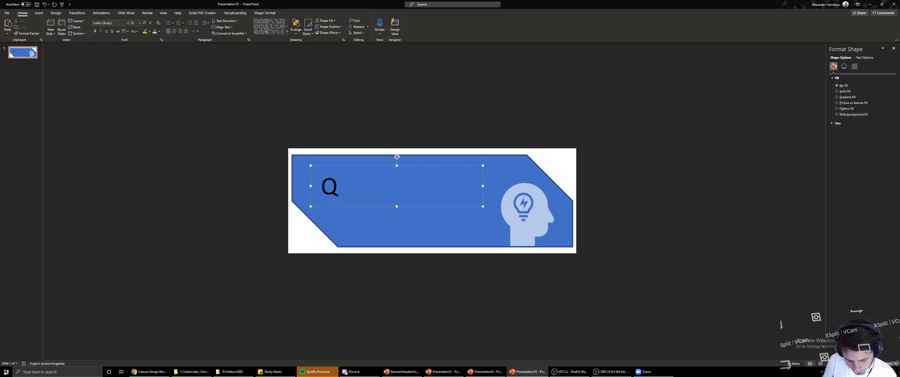
type("UIZ")
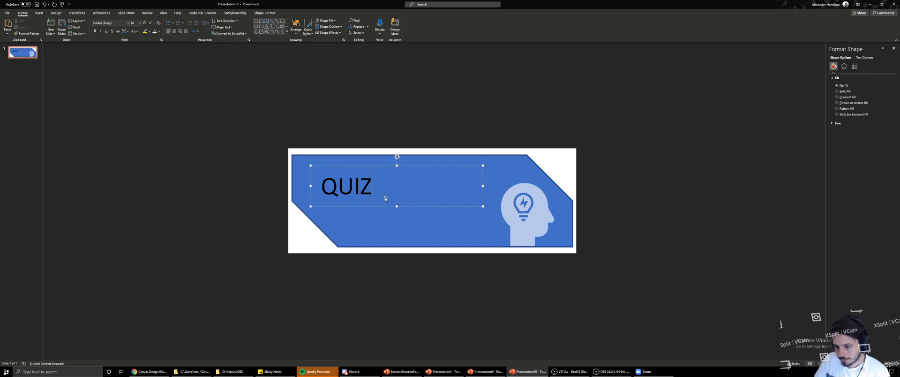
- Set the QUIZ text to white with a font size of 40
double_click(369, 188)
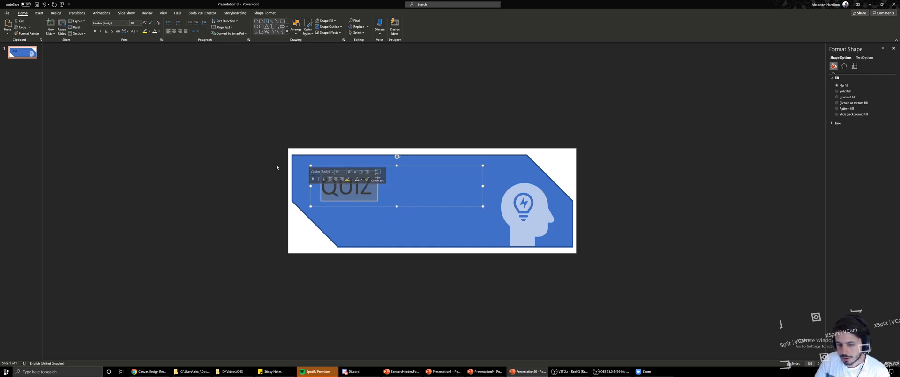
left_click(160, 32)
left_click(157, 47)
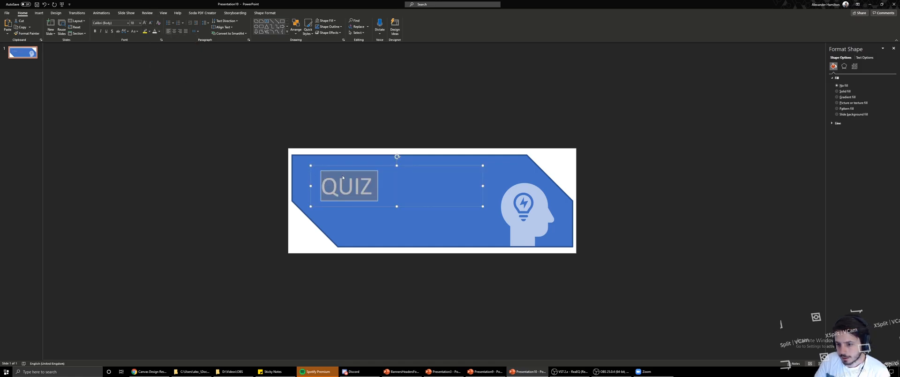
left_click(139, 23)
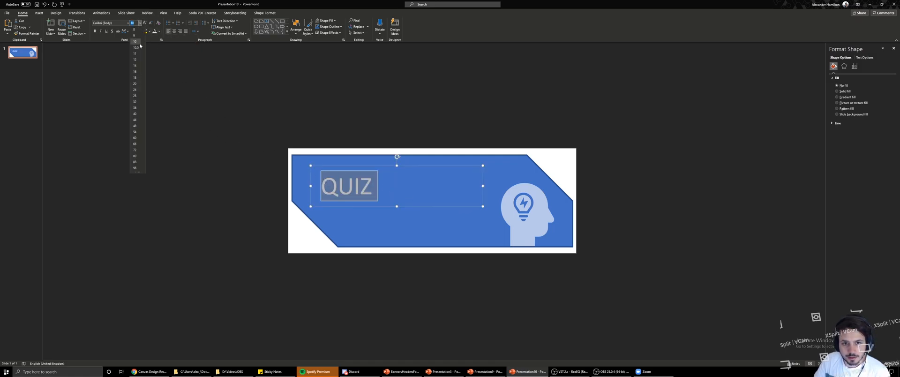
left_click(137, 115)
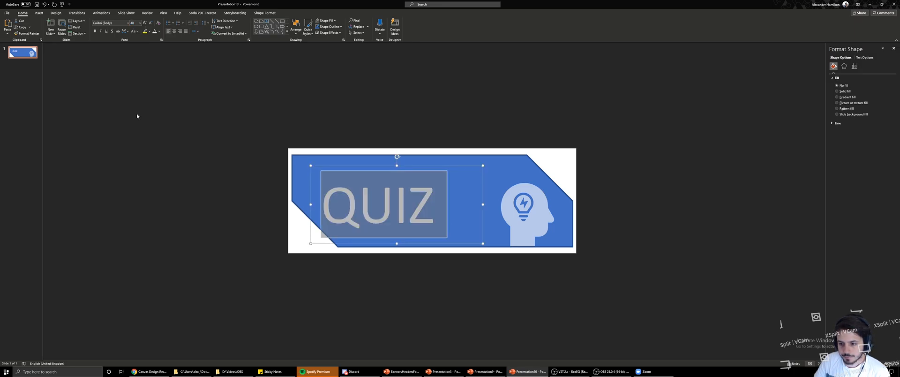
- Move the QUIZ text box slightly up and to the right, so its edge meets the head icon
left_click(428, 201)
triple_click(428, 201)
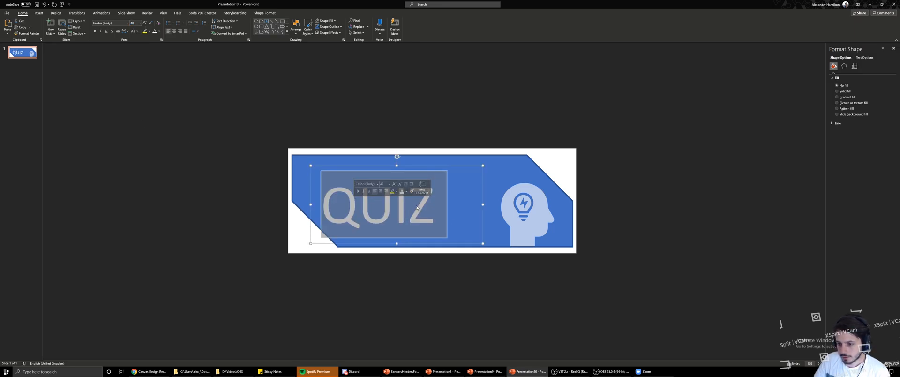
left_click_drag(421, 166, 450, 160)
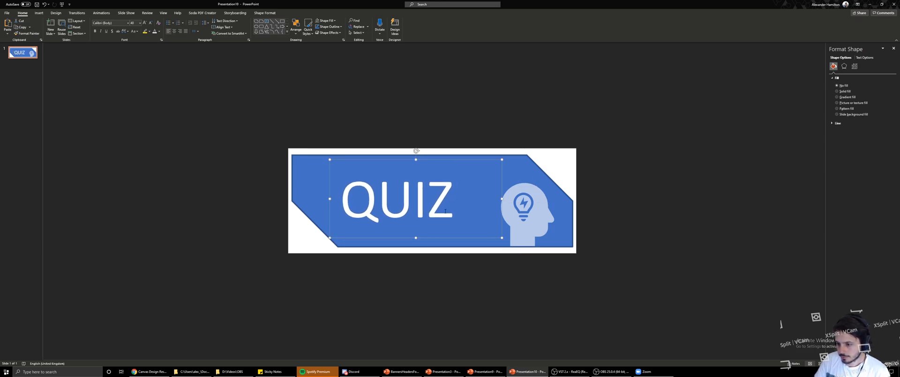
- Change the font of the QUIZ text to Berlin Sans FB Demi
left_click(39, 12)
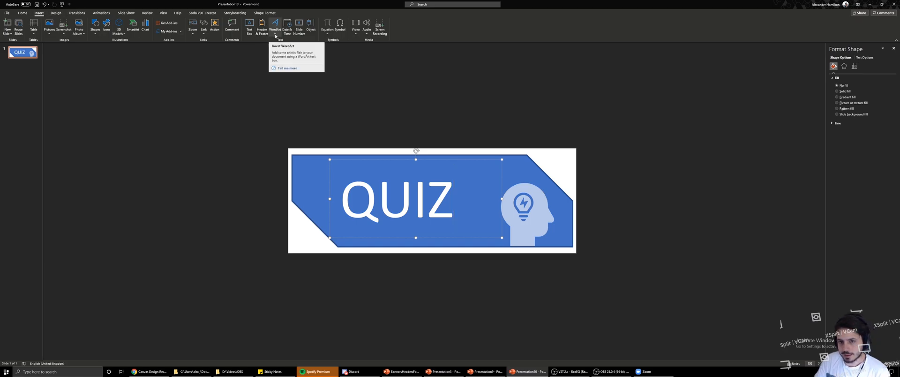
left_click(22, 13)
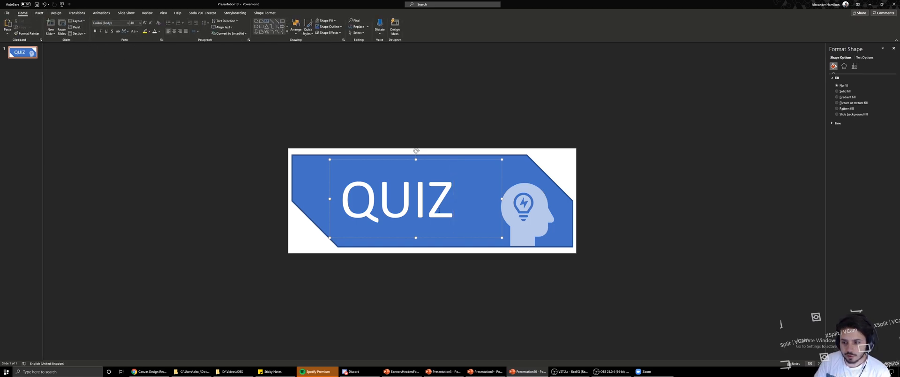
double_click(453, 206)
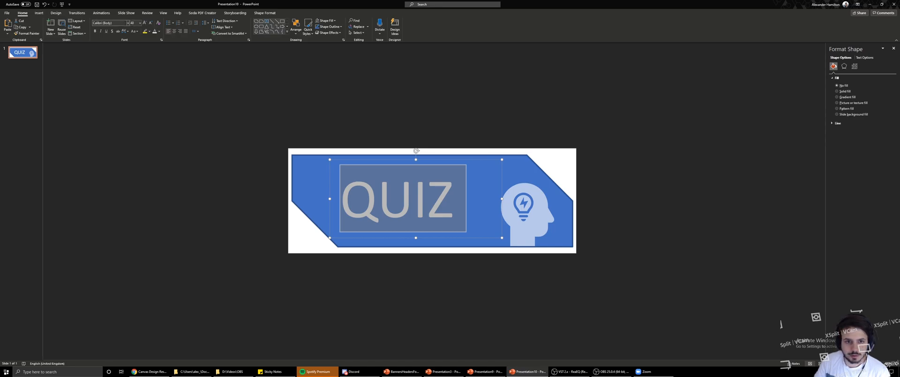
left_click(128, 23)
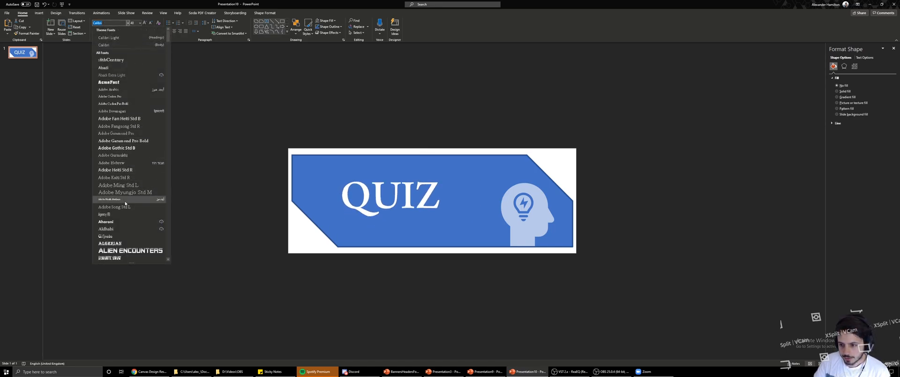
scroll(147, 196, "down", 5)
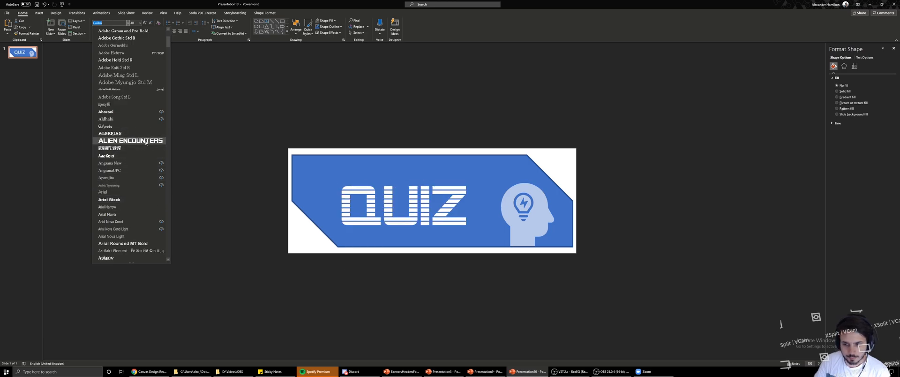
scroll(136, 162, "down", 10)
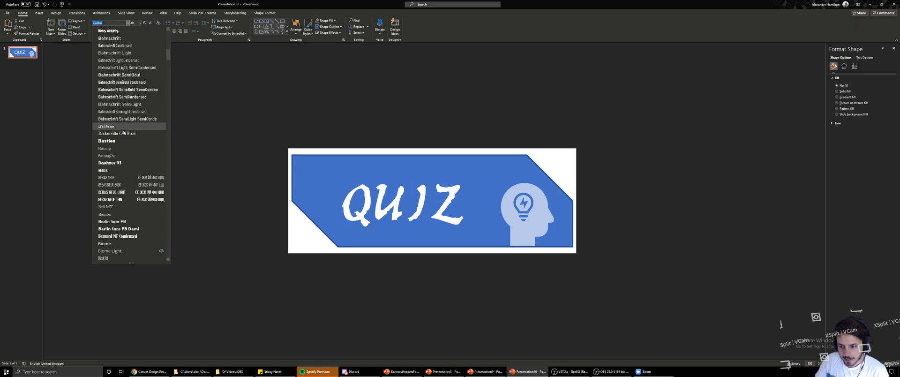
scroll(122, 135, "down", 3)
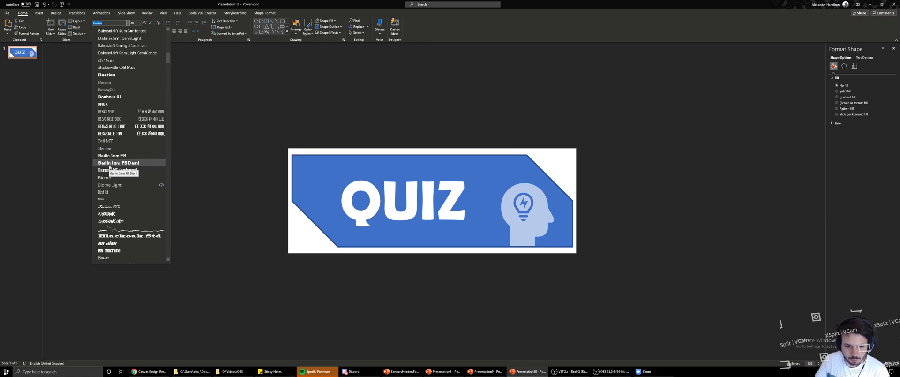
left_click(118, 162)
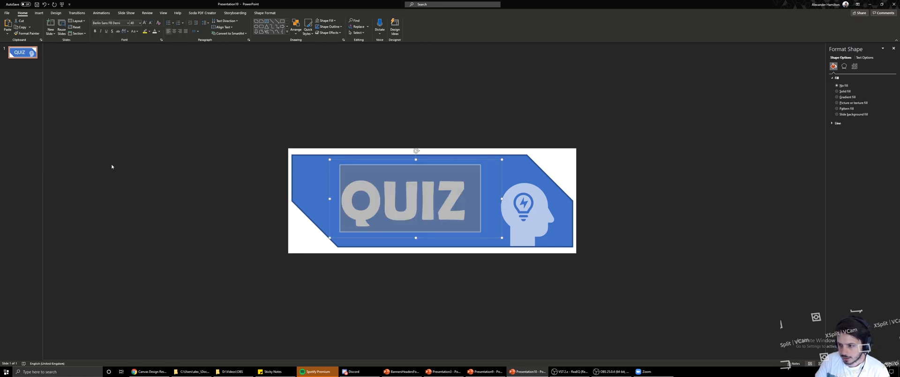
- Create a WordArt version of the QUIZ text in the grey inner-shadow style and move it to the left of the blue shape
left_click(56, 13)
left_click(23, 13)
left_click(38, 14)
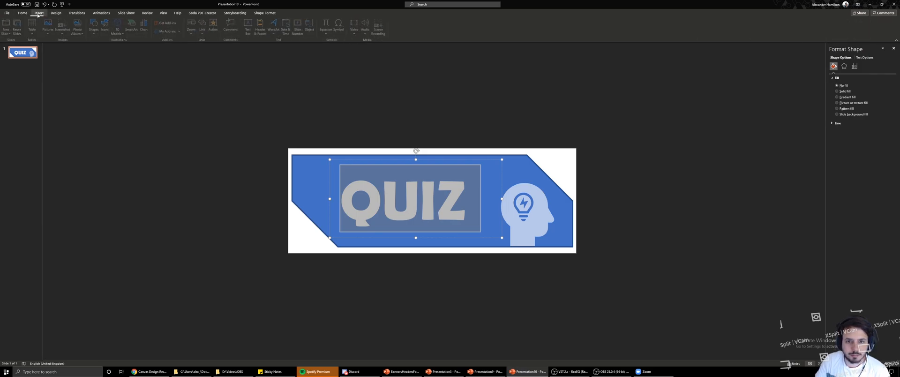
left_click(275, 26)
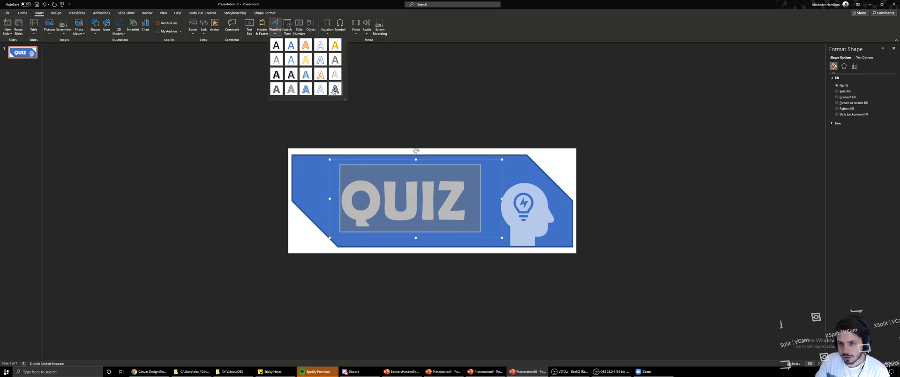
left_click(335, 89)
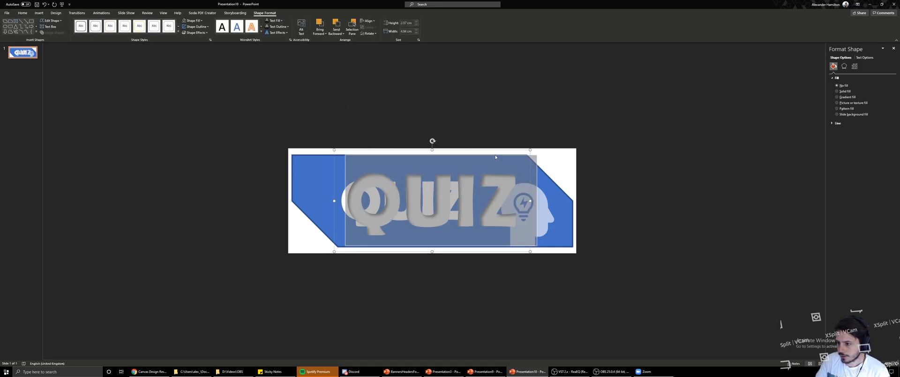
left_click_drag(500, 150, 281, 132)
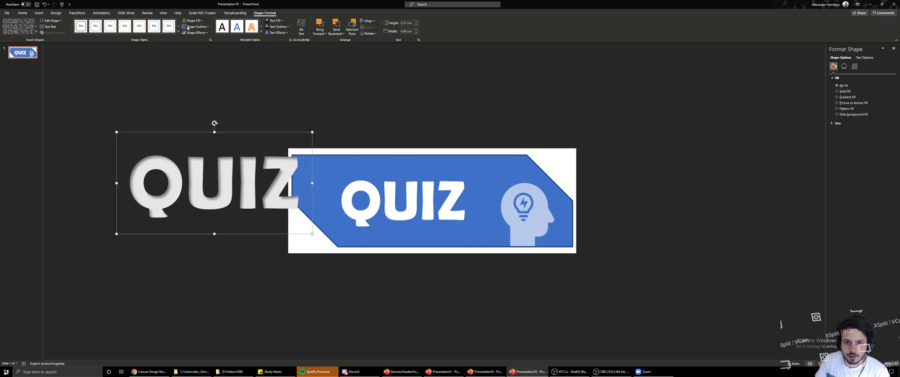
- Fill the WordArt QUIZ text with a near-black theme colour and move it back over the blue shape, overlapping the white text
left_click(283, 22)
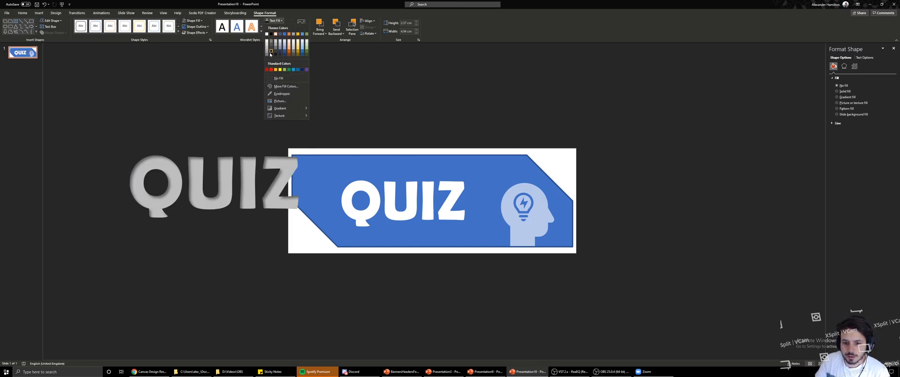
left_click(271, 53)
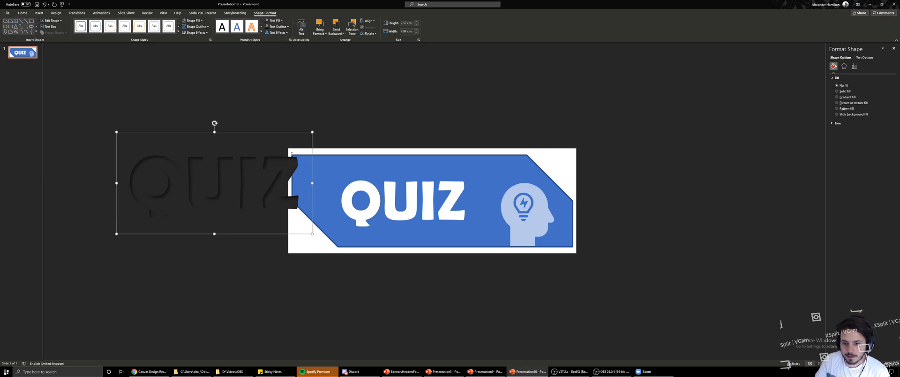
left_click_drag(289, 134, 479, 138)
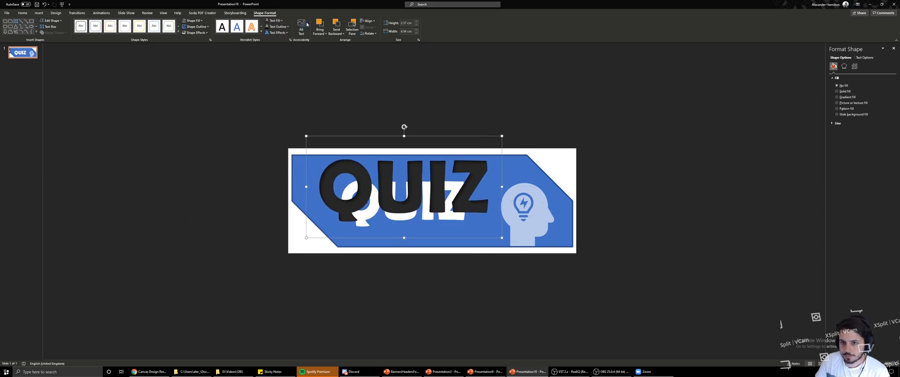
left_click(283, 22)
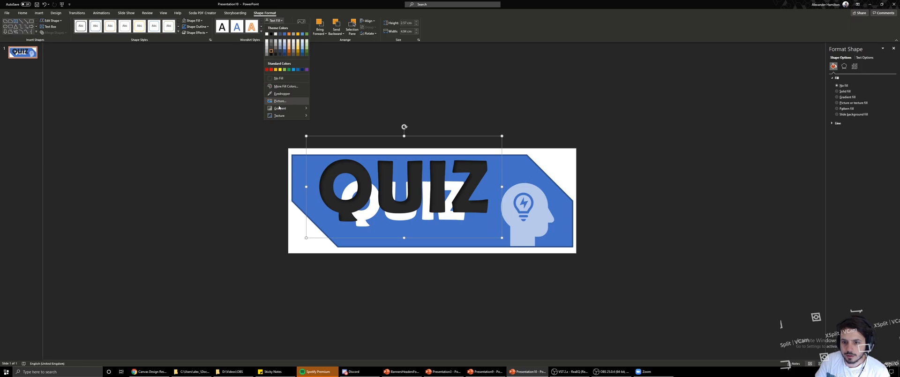
mouse_move(289, 111)
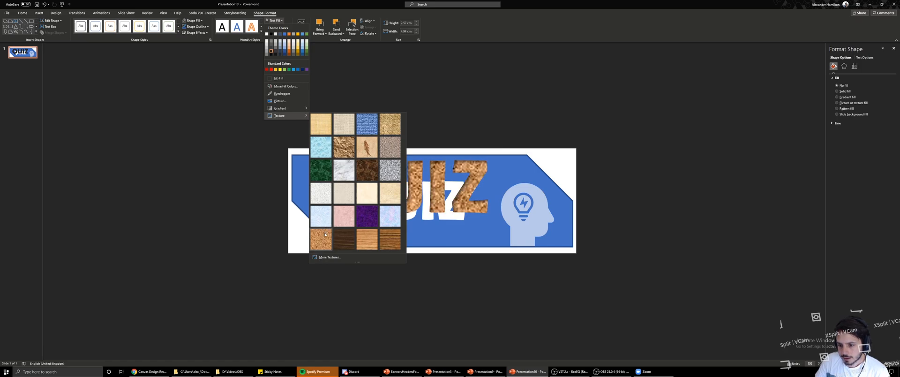
left_click(268, 39)
left_click(277, 27)
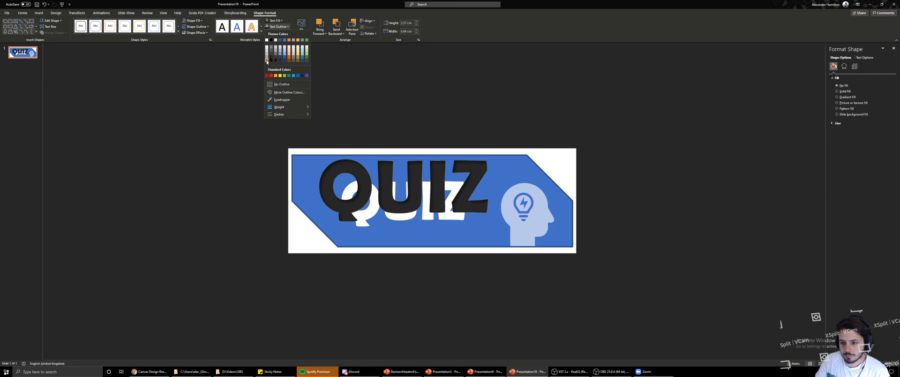
left_click(277, 27)
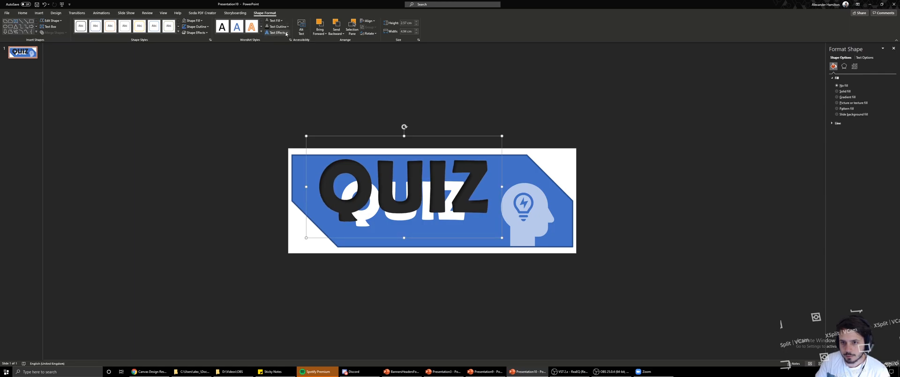
- Apply a perspective shadow falling to the lower right to the dark WordArt QUIZ text
left_click(276, 33)
mouse_move(285, 46)
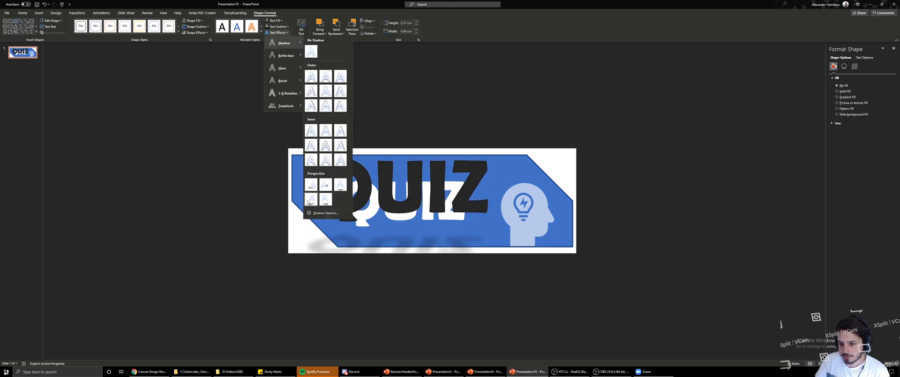
left_click(328, 198)
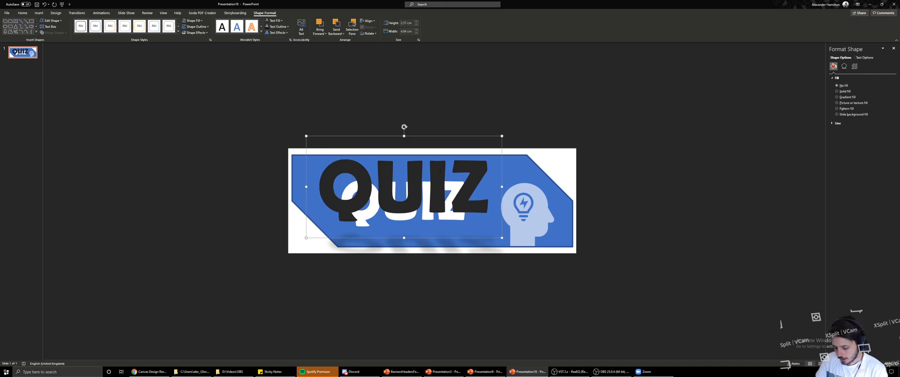
- Delete the dark WordArt QUIZ text and move the white QUIZ text slightly upward on the blue shape
key("Delete")
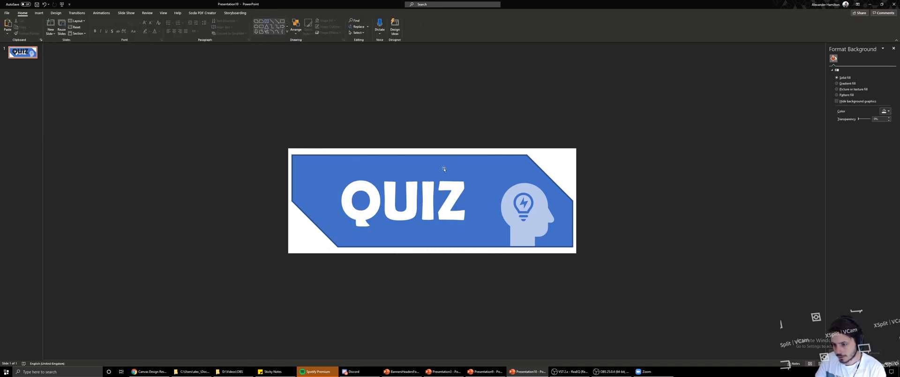
left_click(440, 190)
left_click_drag(498, 161, 514, 148)
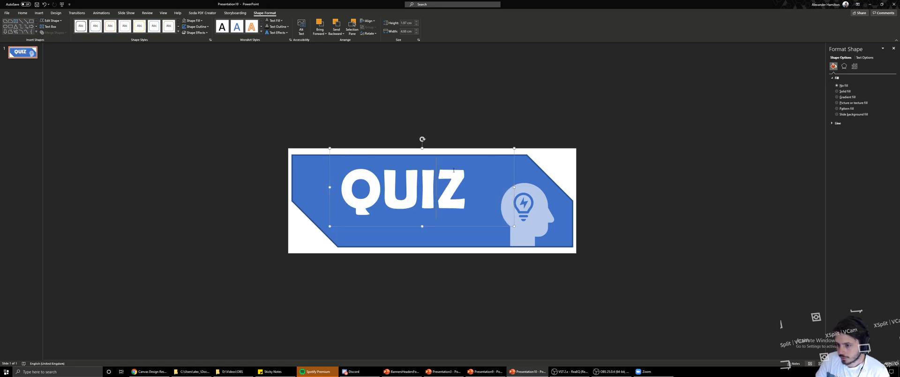
- Apply the first bevel preset to the blue snipped-corner shape
left_click(553, 181)
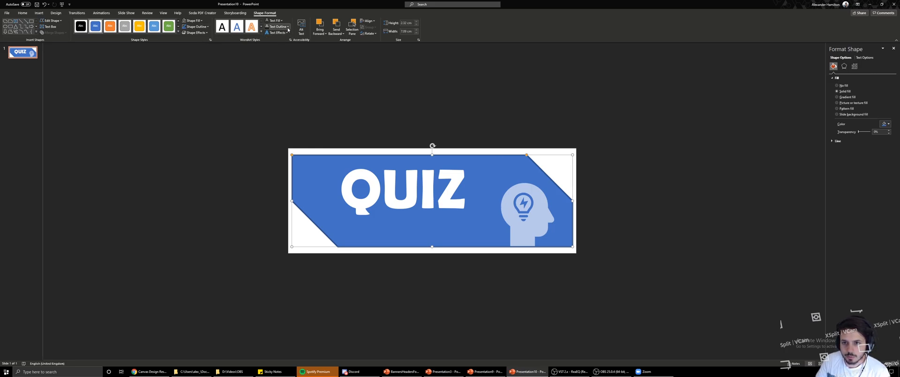
left_click(288, 28)
left_click(288, 29)
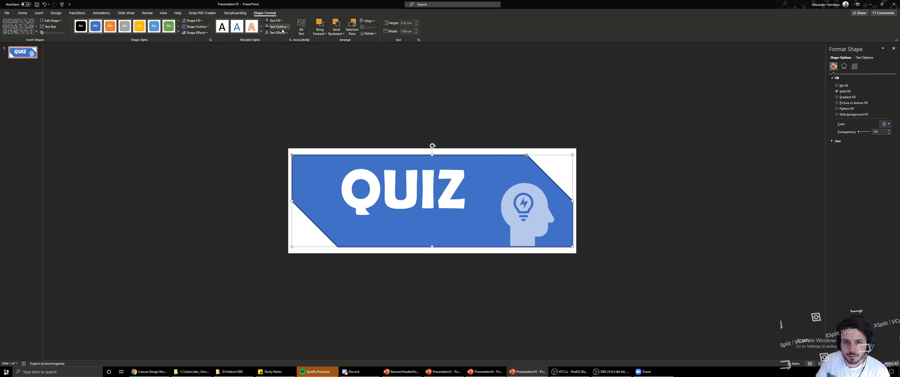
left_click(205, 32)
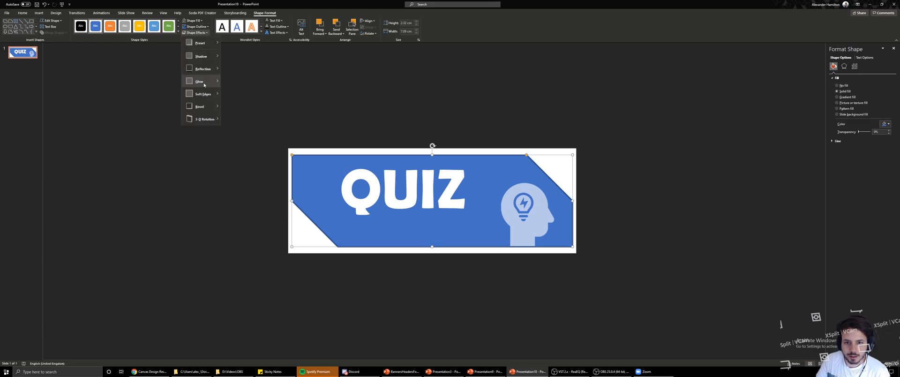
mouse_move(213, 108)
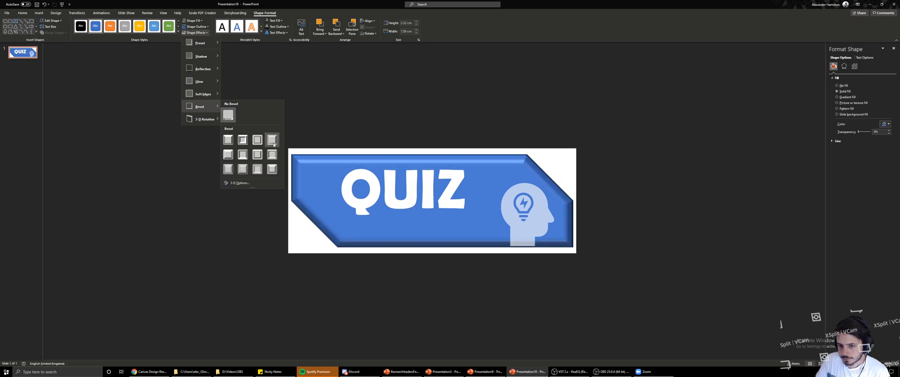
left_click(229, 140)
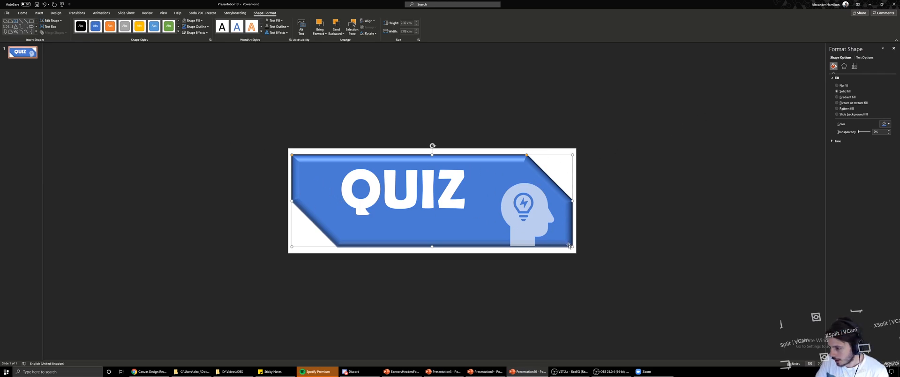
left_click(557, 151)
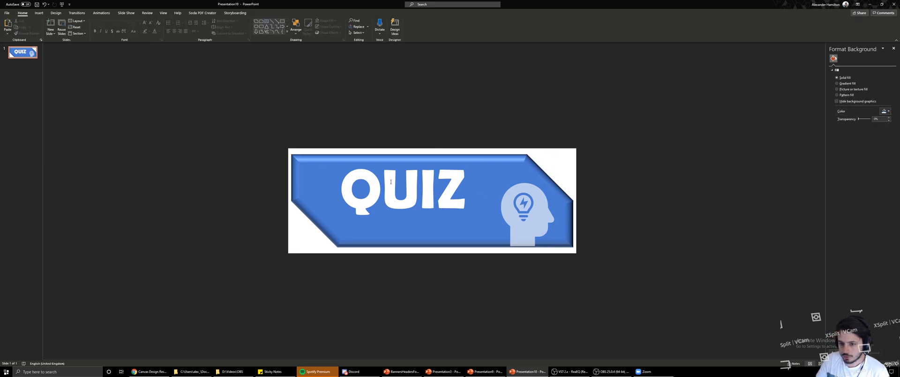
- Fill the bevelled snipped-corner shape with a dark grey theme colour
left_click(300, 165)
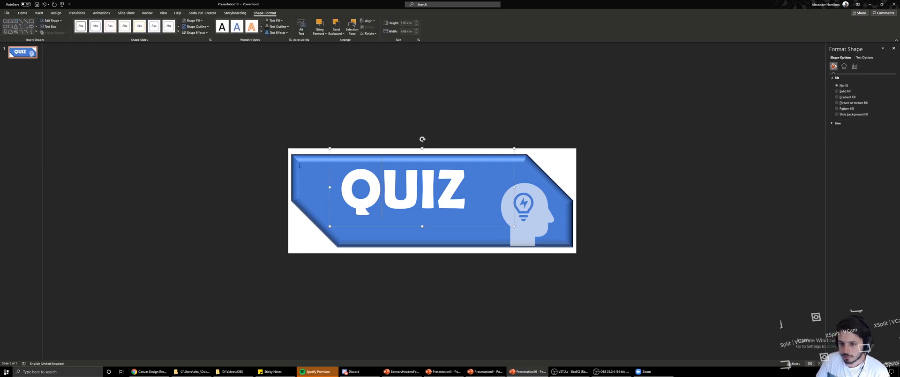
left_click(192, 21)
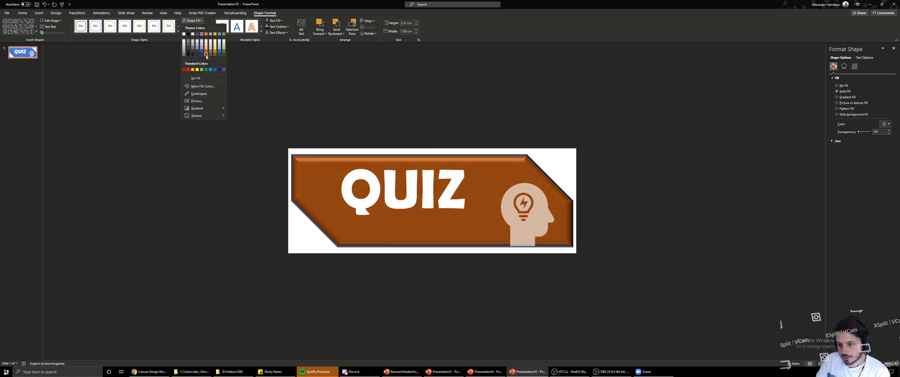
left_click(188, 48)
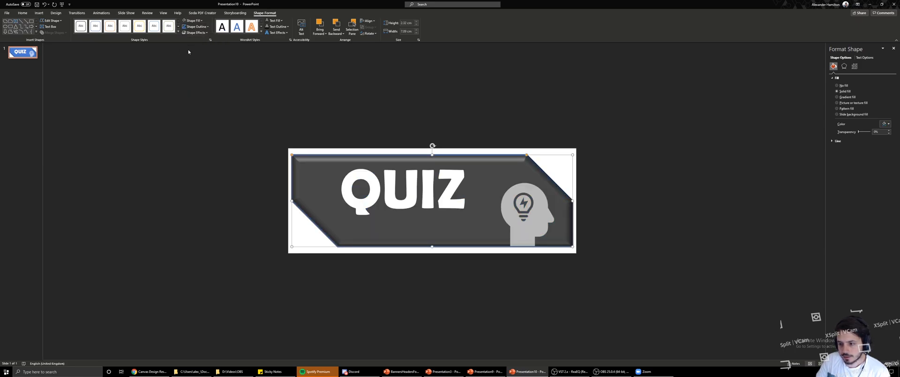
- Try italic formatting on the white QUIZ text
left_click(375, 174)
double_click(444, 212)
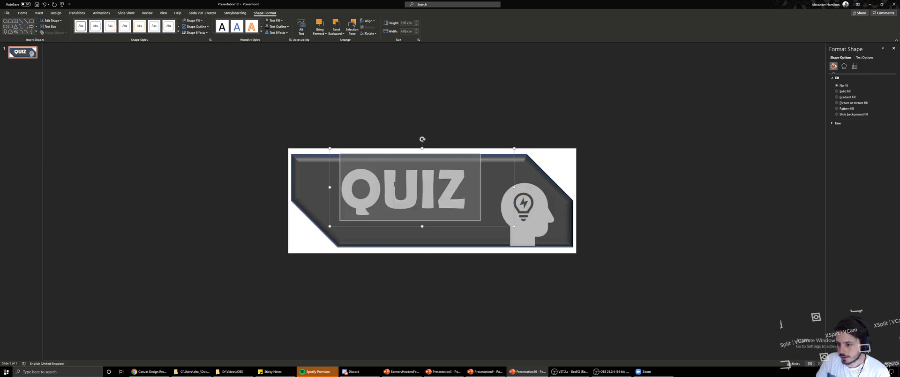
left_click(23, 13)
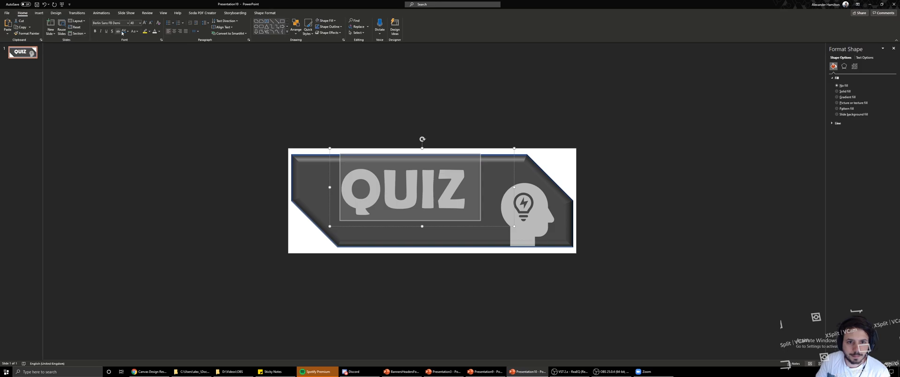
left_click(101, 32)
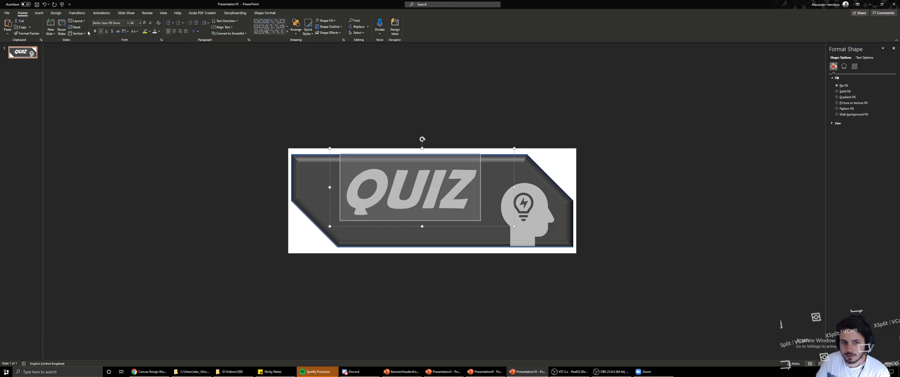
left_click(98, 32)
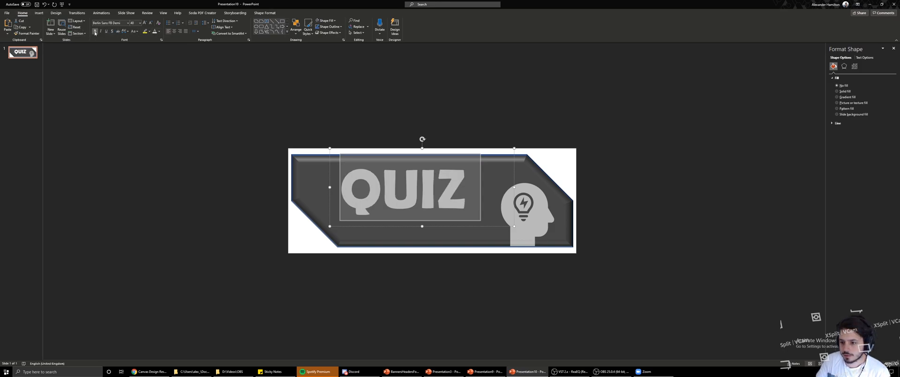
- Enlarge the QUIZ text by one font size increment and move it slightly down and to the left on the shape
left_click(150, 23)
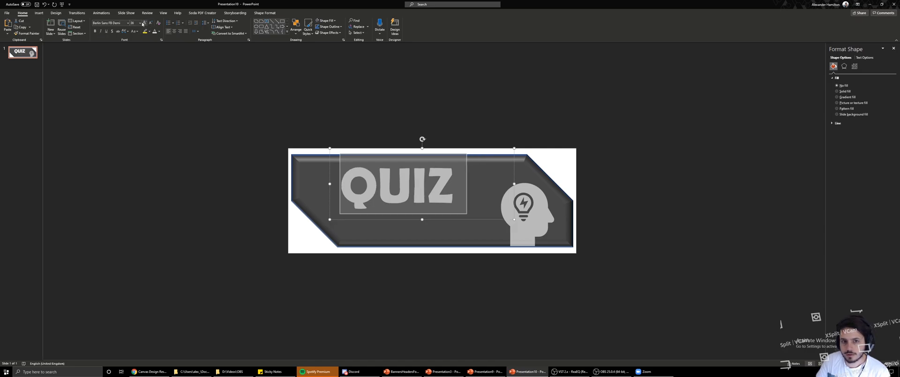
left_click(145, 24)
left_click(146, 23)
mouse_move(503, 148)
left_mouse_down()
mouse_move(500, 165)
mouse_move(480, 158)
mouse_move(492, 153)
left_mouse_up()
left_click(534, 172)
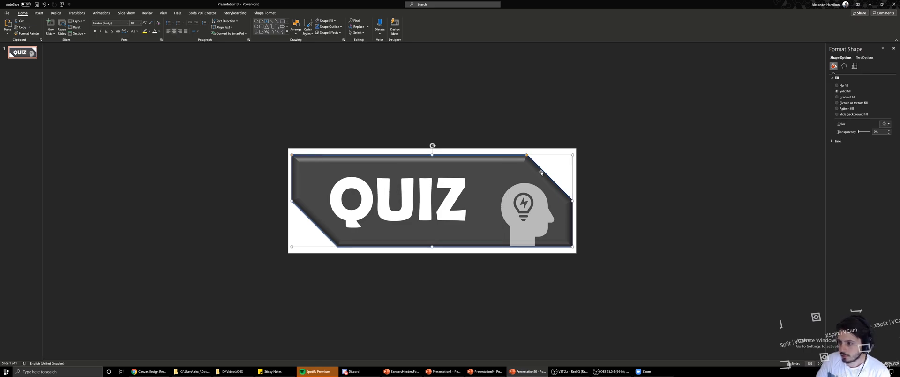
left_click(55, 12)
left_click(38, 13)
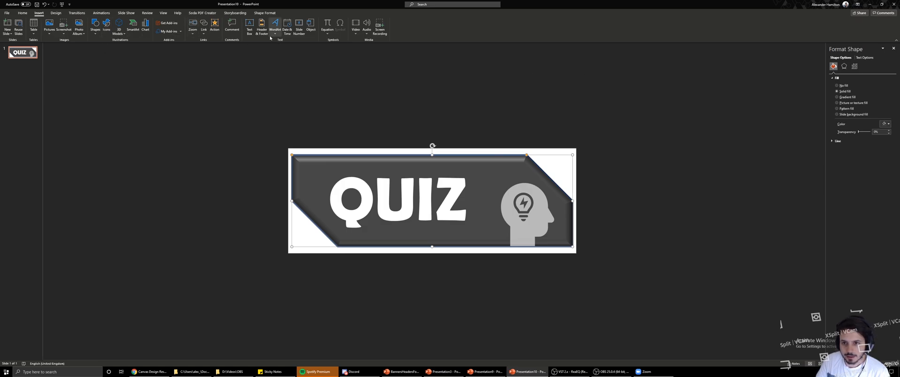
left_click(845, 66)
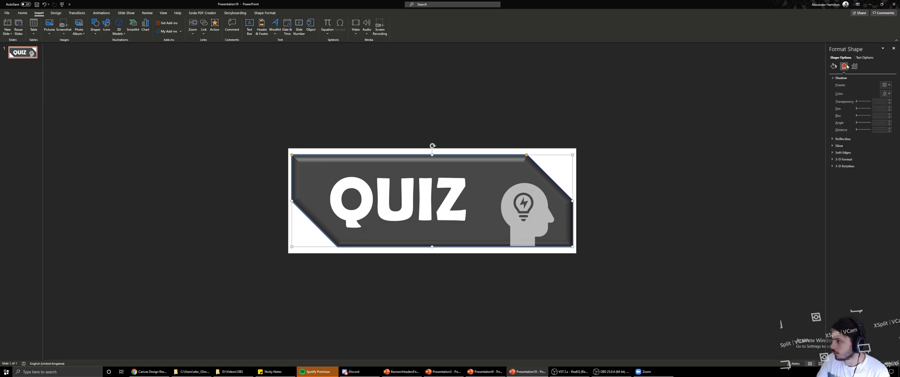
left_click(311, 100)
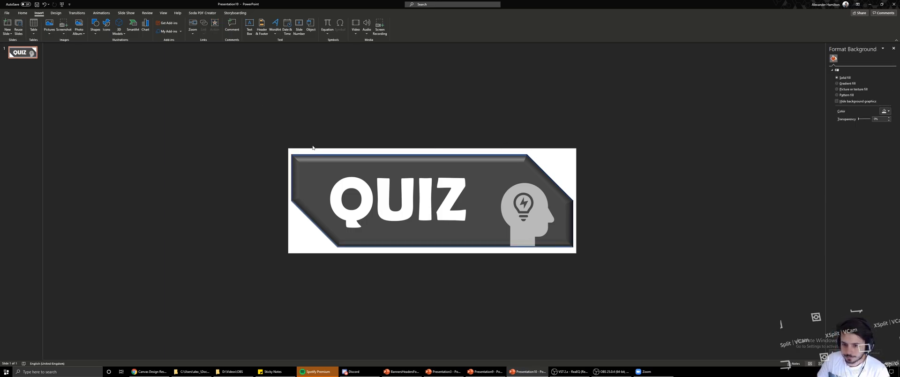
- Change the outline of the dark grey snipped-corner shape to a solid black line
left_click(300, 159)
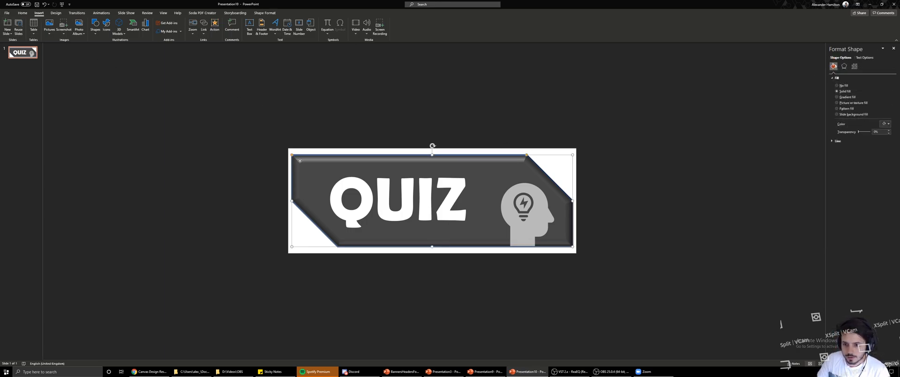
left_click(56, 13)
left_click(38, 13)
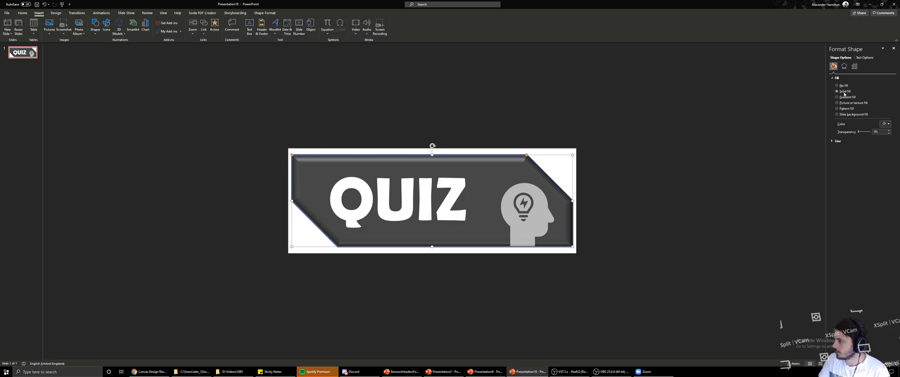
left_click(844, 66)
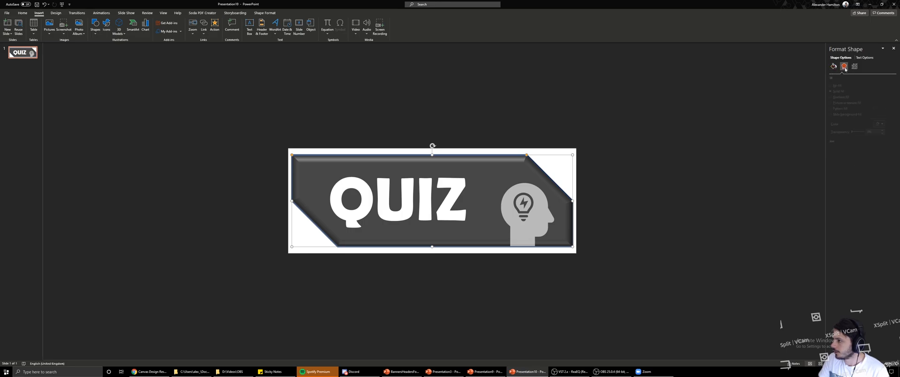
left_click(834, 66)
left_click(839, 141)
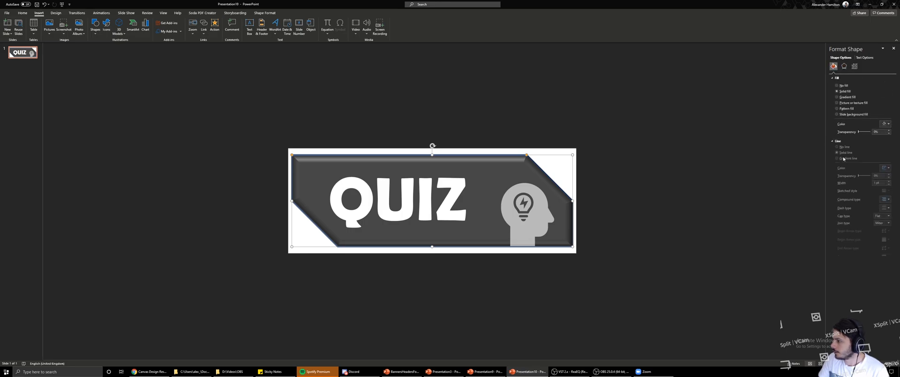
left_click(836, 148)
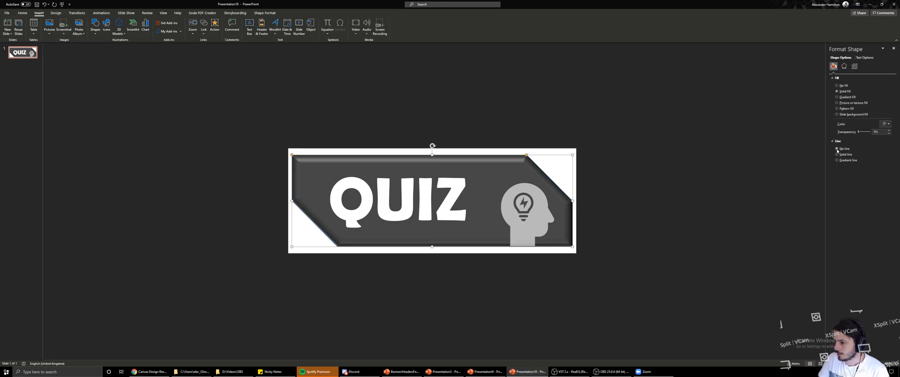
left_click(837, 155)
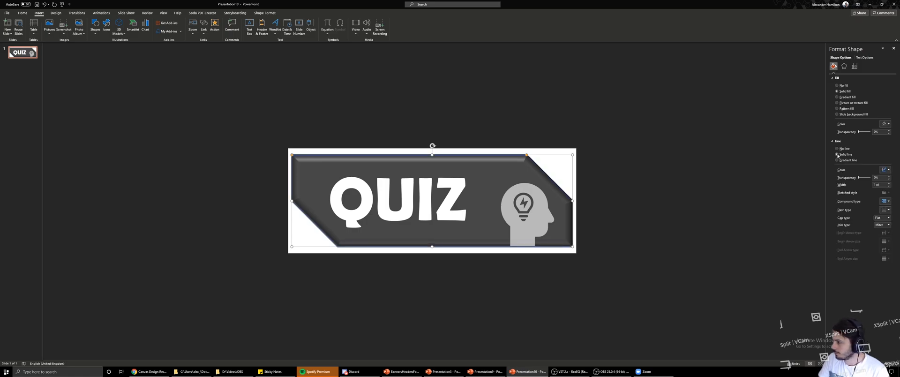
left_click(889, 169)
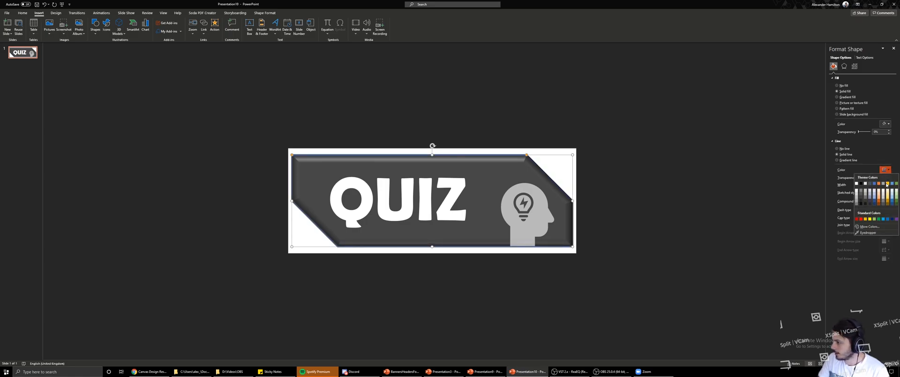
left_click(864, 183)
left_click(742, 196)
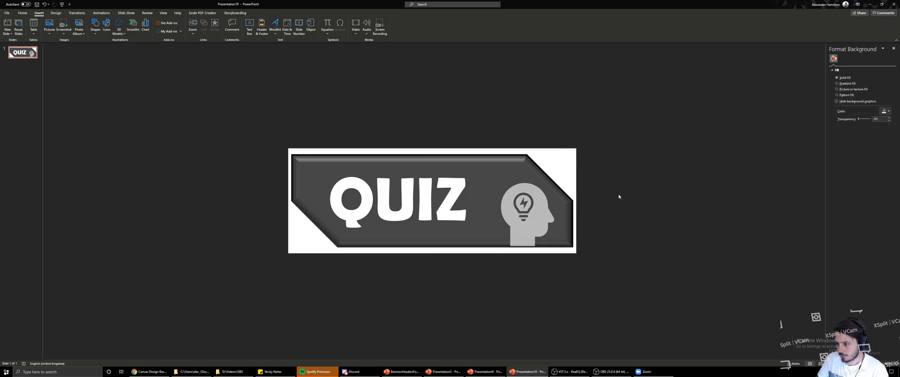
- Save only the current QUIZ slide as a PNG image named Button in the CanvasTutorial folder
left_click(6, 13)
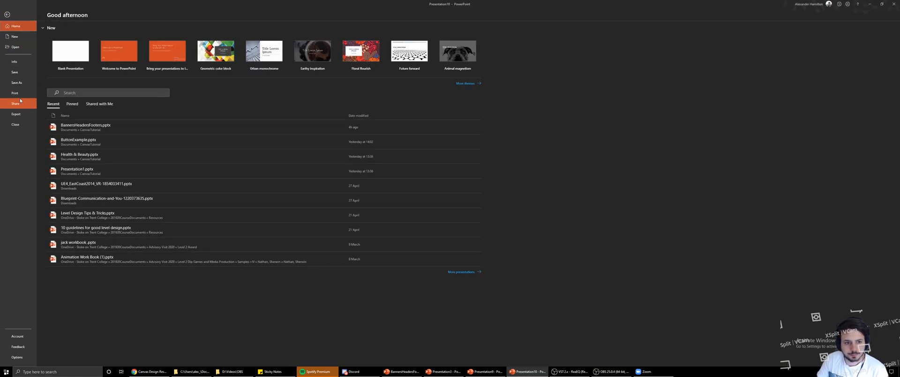
left_click(17, 83)
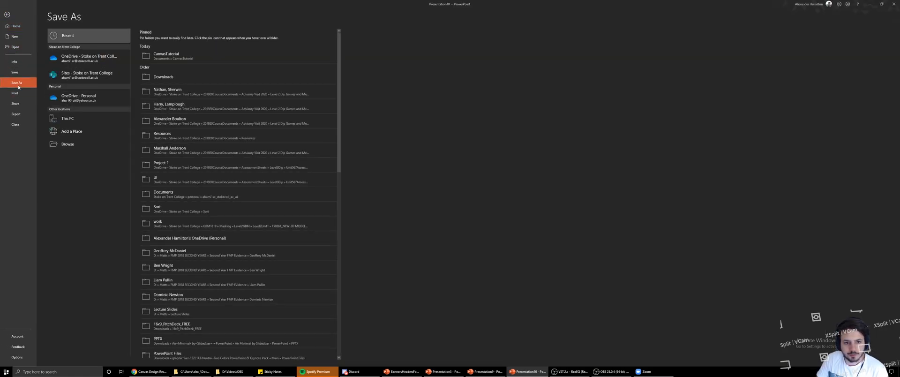
left_click(175, 56)
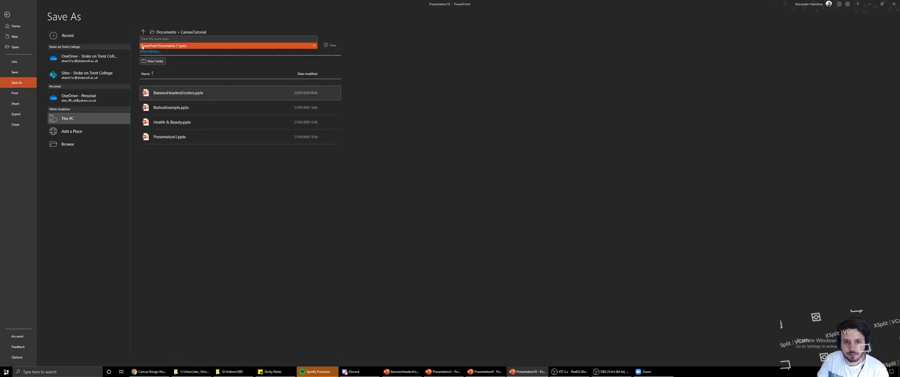
left_click(191, 46)
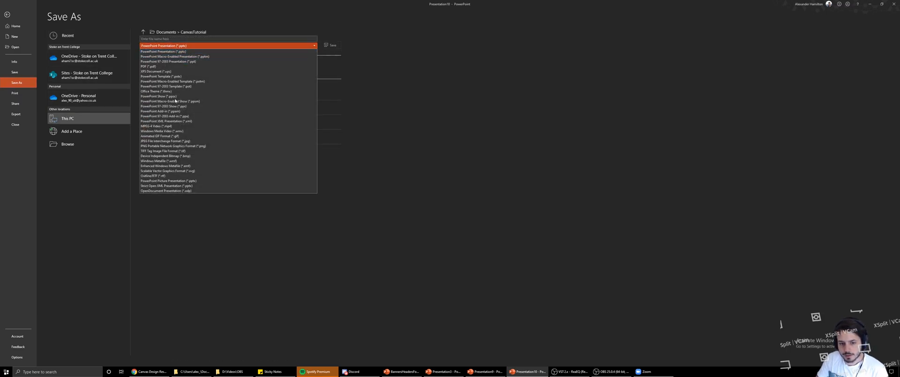
left_click(150, 147)
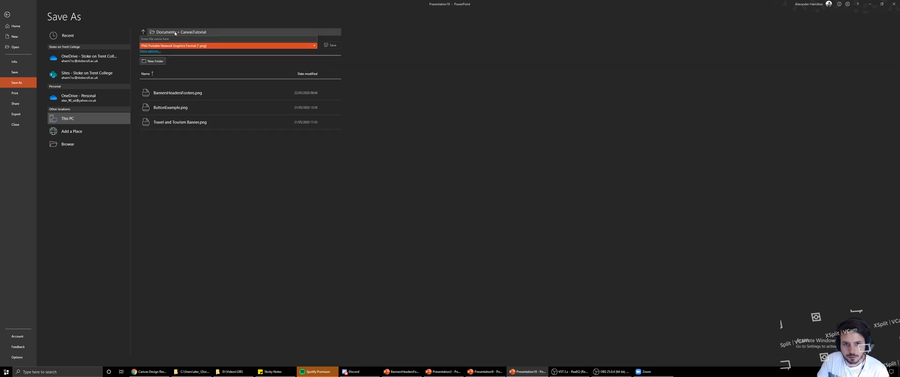
left_click(216, 39)
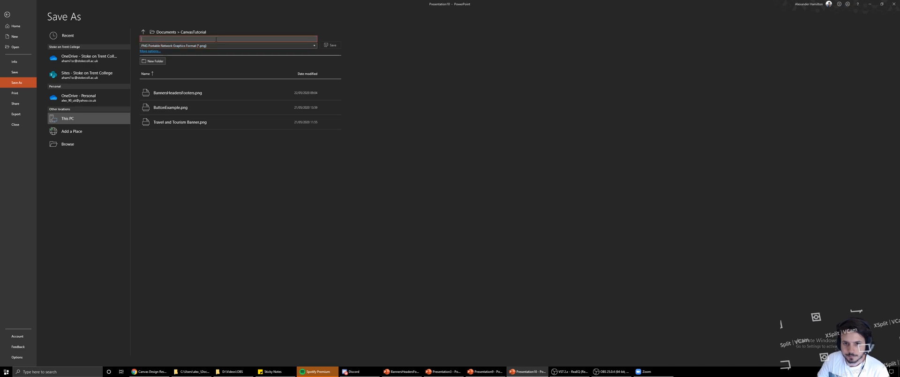
type("h")
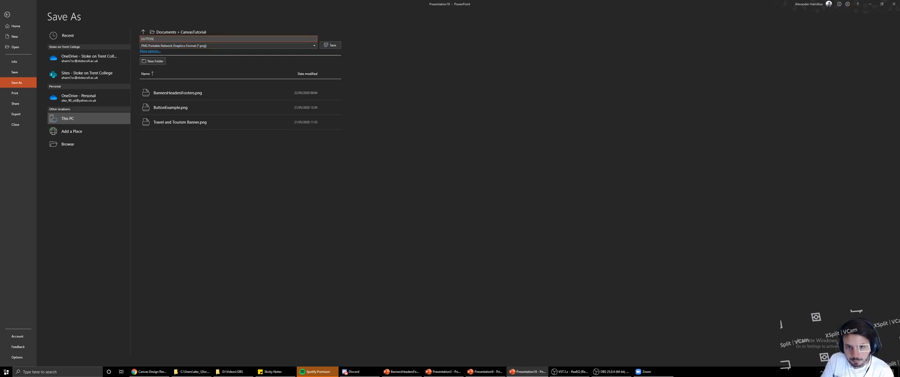
left_click_drag(189, 40, 124, 42)
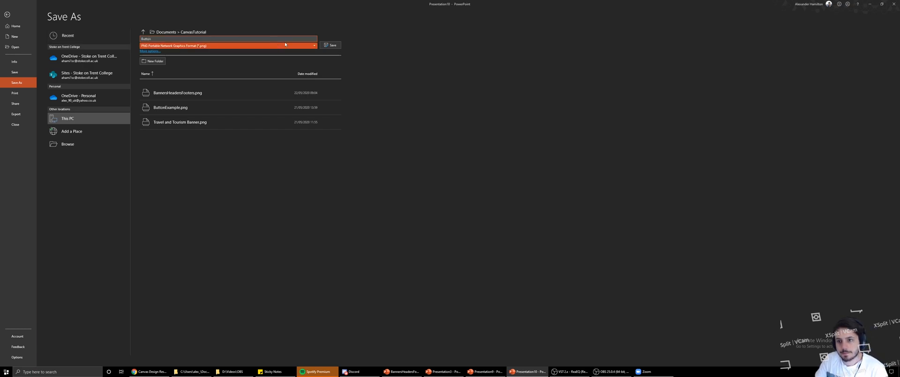
left_click(331, 45)
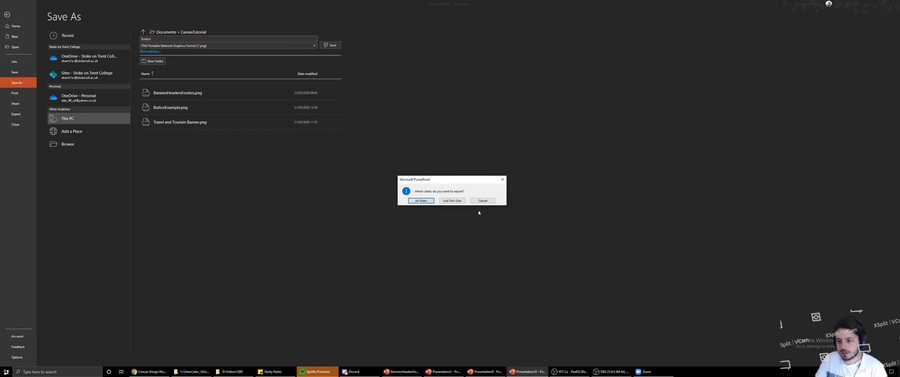
left_click(448, 202)
- Duplicate the QUIZ slide and replace the text on the copy with TEST in capitals
right_click(21, 51)
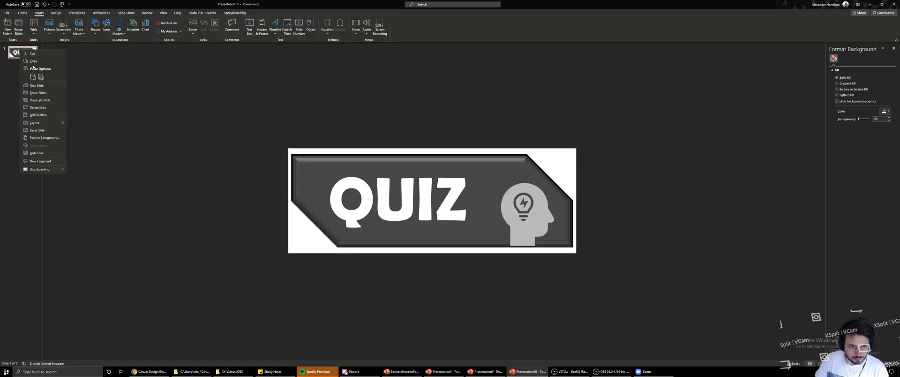
left_click(40, 100)
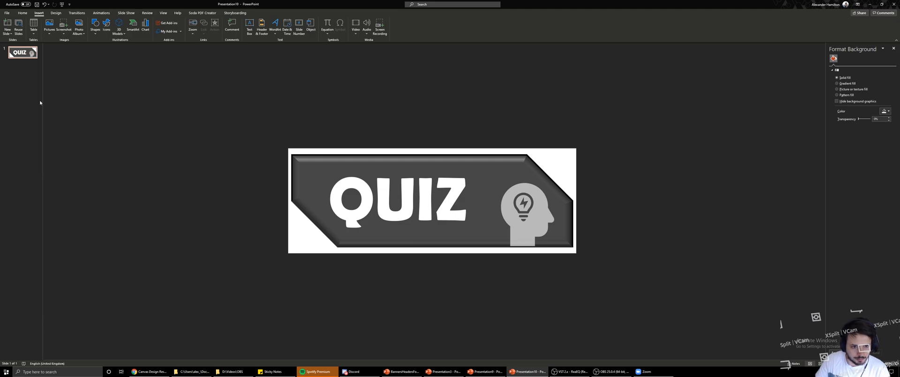
left_click(450, 200)
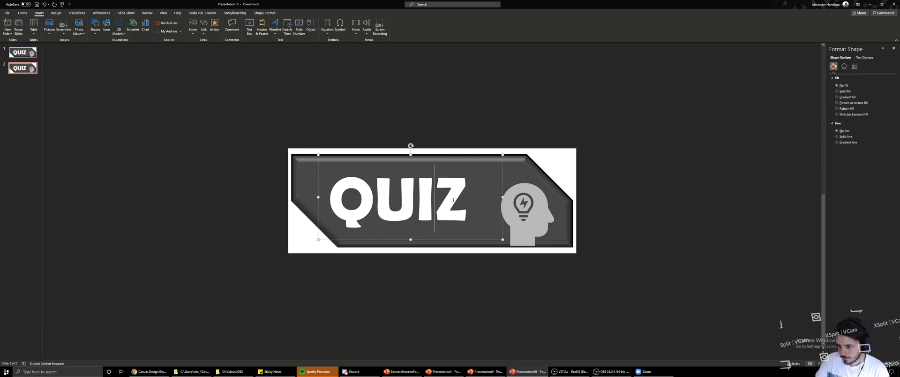
double_click(364, 200)
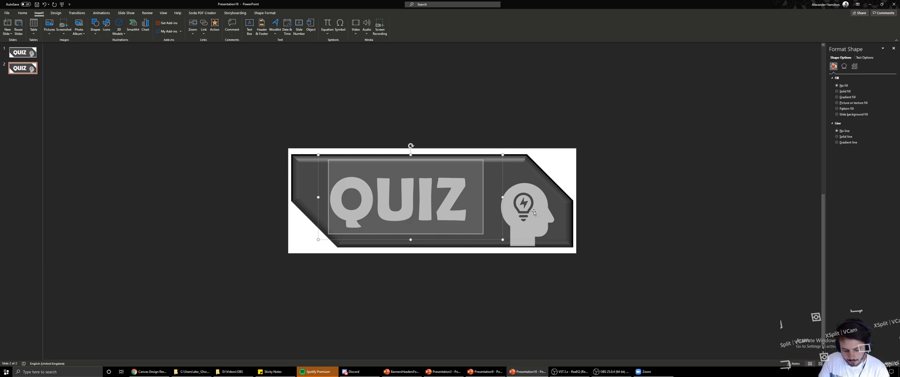
type("Tes")
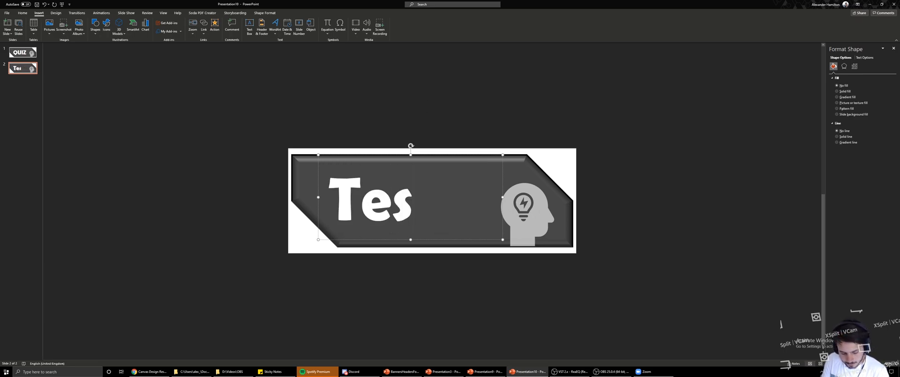
key("BackSpace")
key("BackSpace")
type("e")
key("BackSpace")
type("EST")
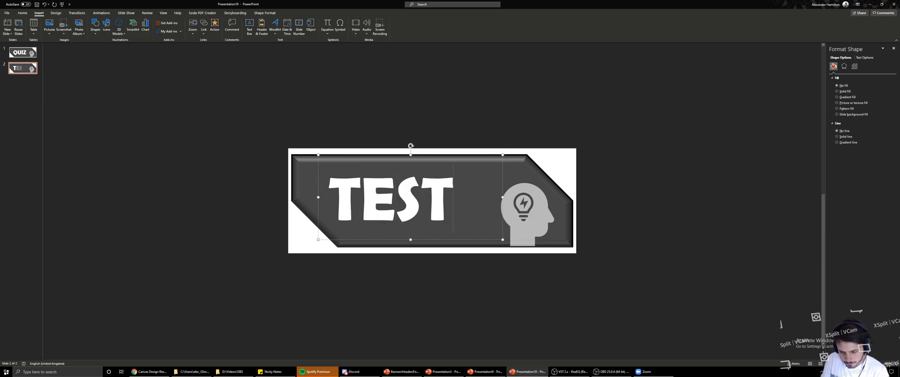
- Insert the solid circled checkmark icon from the icon library onto the TEST slide
left_click(541, 201)
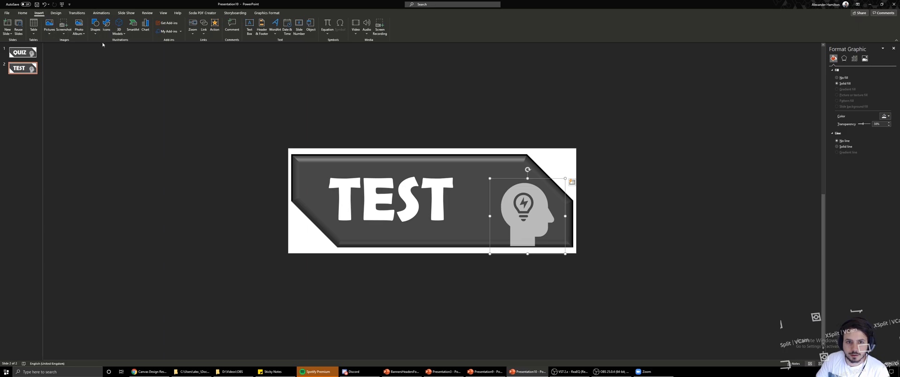
left_click(107, 25)
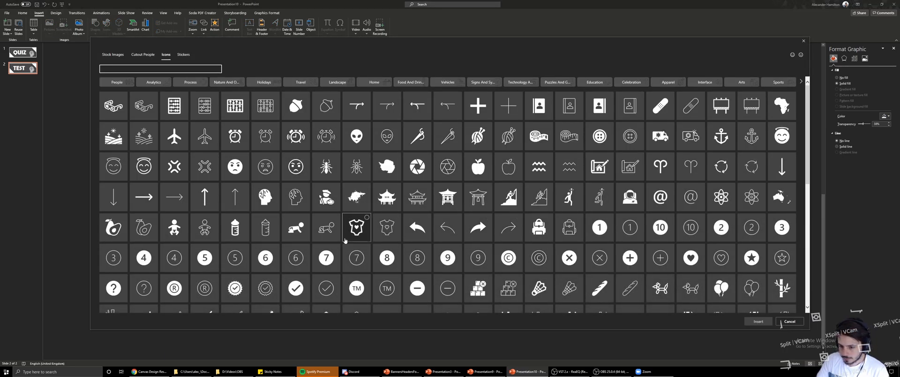
scroll(447, 258, "down", 3)
left_click(293, 182)
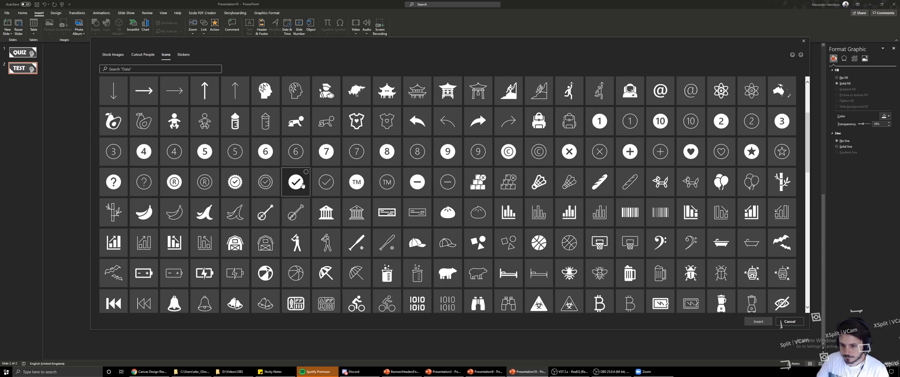
left_click(750, 321)
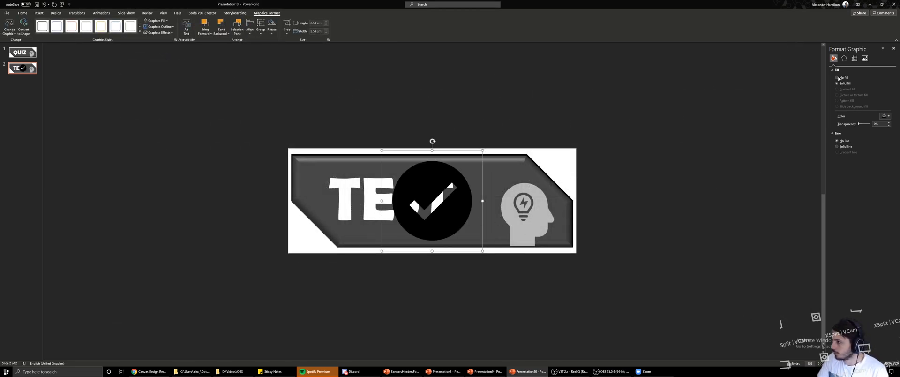
- Fill the checkmark icon with white and make it semi-transparent
left_click(889, 115)
left_click(856, 130)
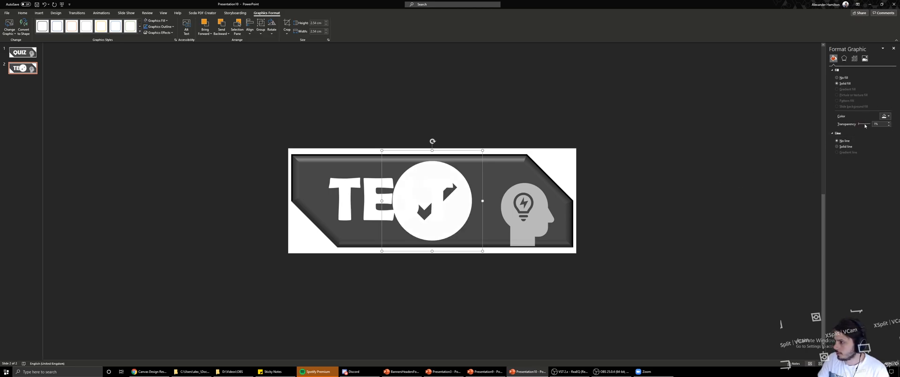
left_click_drag(860, 125, 866, 124)
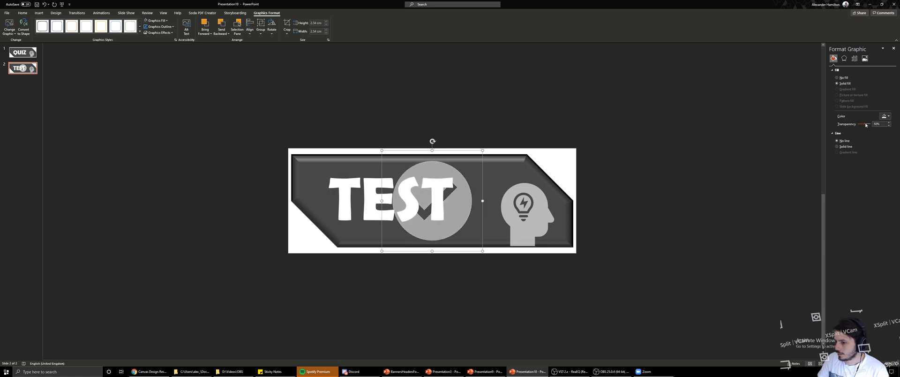
- Replace the head icon with the checkmark by deleting the head, then shrinking and positioning the checkmark to the right of TEST
left_click_drag(460, 215, 518, 216)
left_click(540, 223)
key("Delete")
left_click_drag(573, 152, 546, 180)
mouse_move(533, 217)
left_mouse_down()
mouse_move(545, 210)
mouse_move(528, 214)
left_mouse_up()
left_click(667, 174)
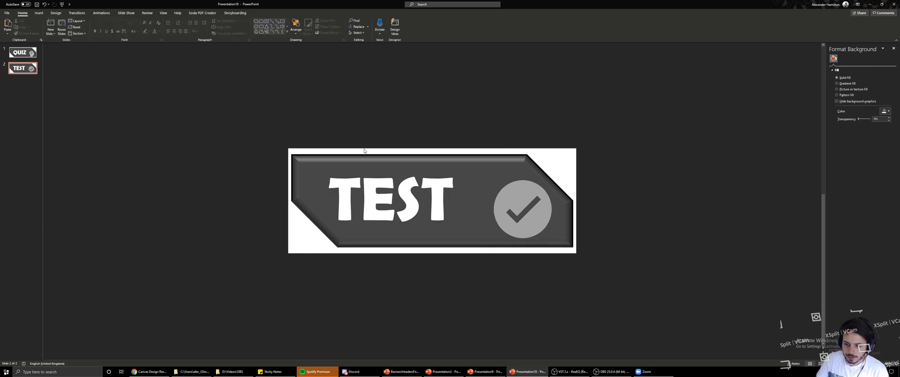
- Set up a PNG save in the CanvasTutorial folder under the name ButtonExample, and decline replacing the existing file
left_click(7, 13)
left_click(17, 82)
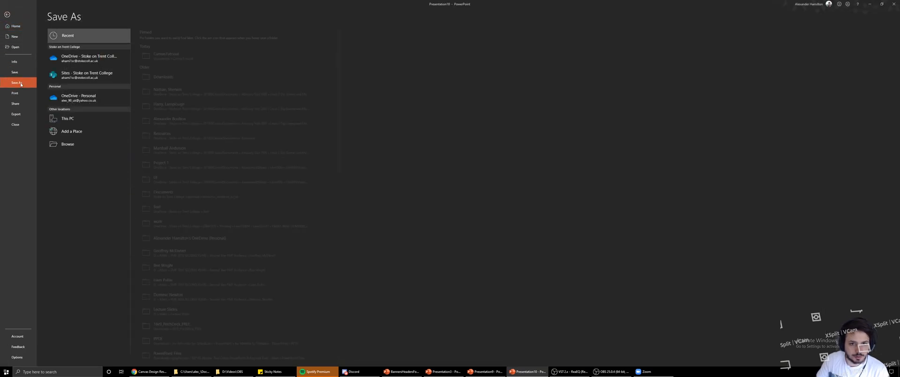
left_click(166, 55)
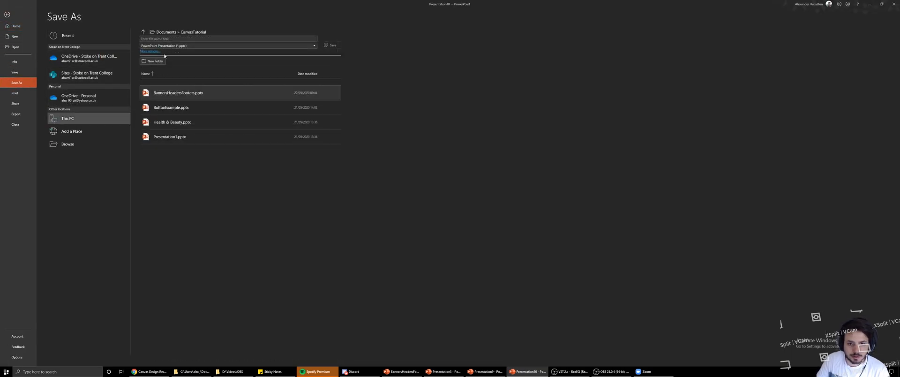
left_click(204, 46)
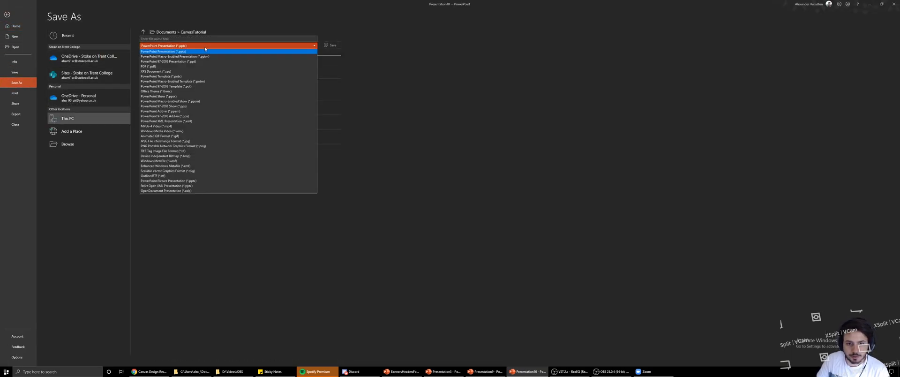
left_click(160, 146)
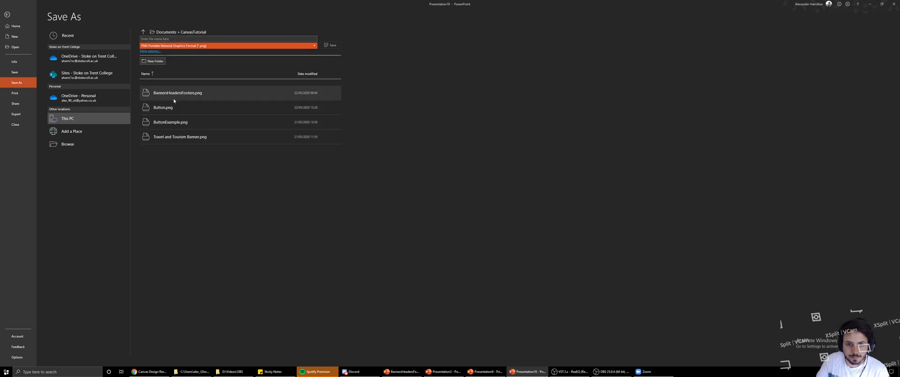
left_click(192, 39)
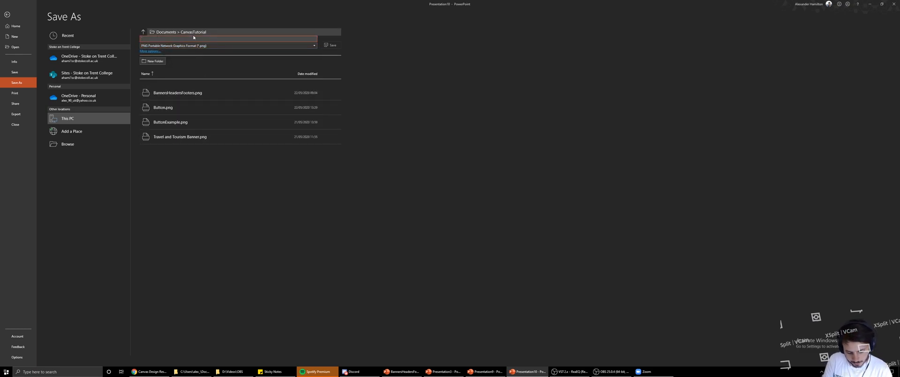
type("Button")
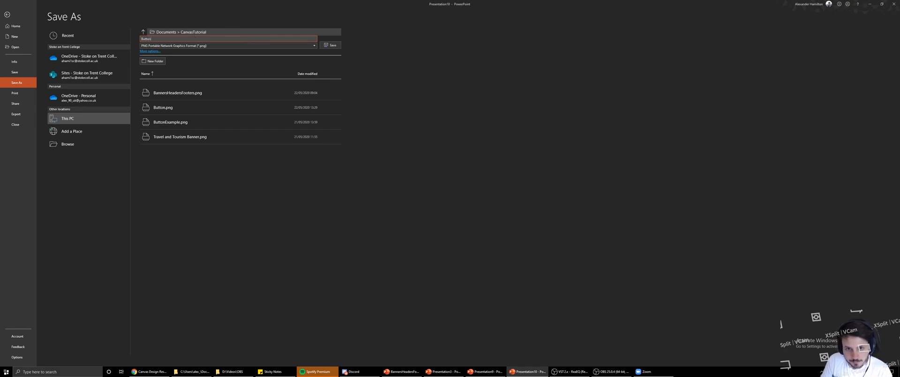
type("Example")
left_click(330, 45)
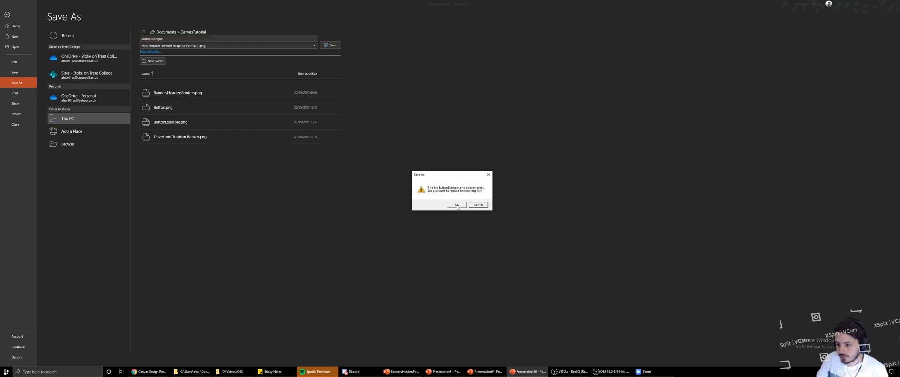
left_click(488, 205)
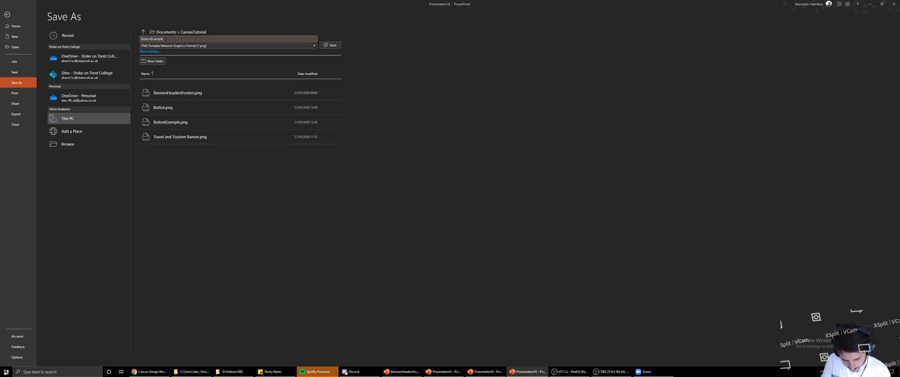
- Change the save name to ButtonExampleTwo and export all slides as PNG images
left_click(330, 45)
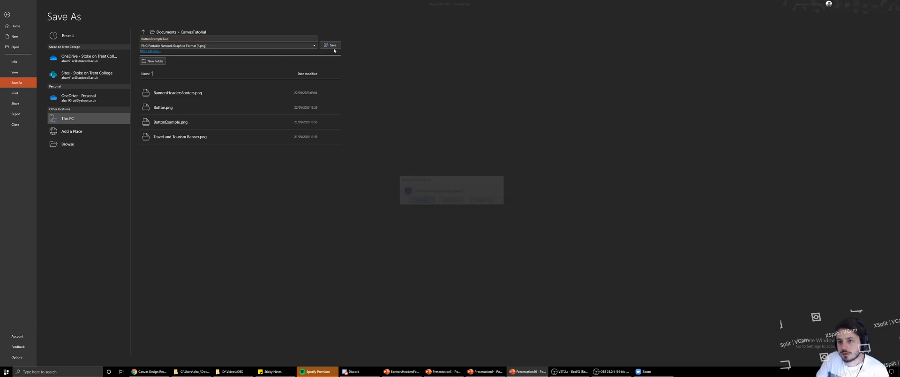
left_click(426, 204)
left_click(450, 202)
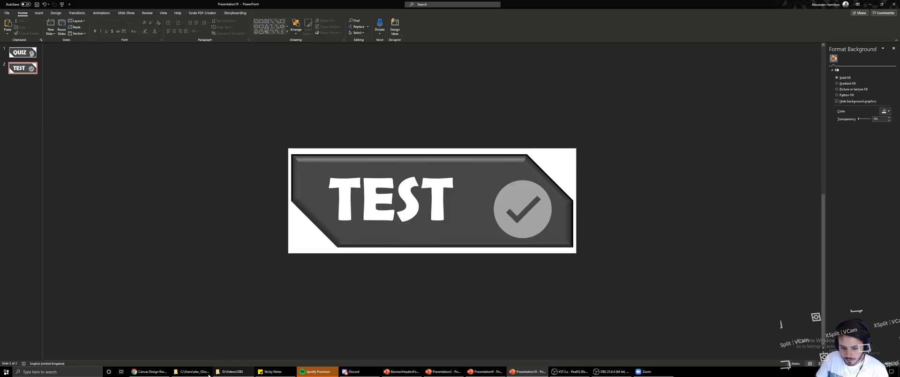
- Switch to File Explorer and open the CanvasTutorial folder to view the exported button images
left_click(230, 371)
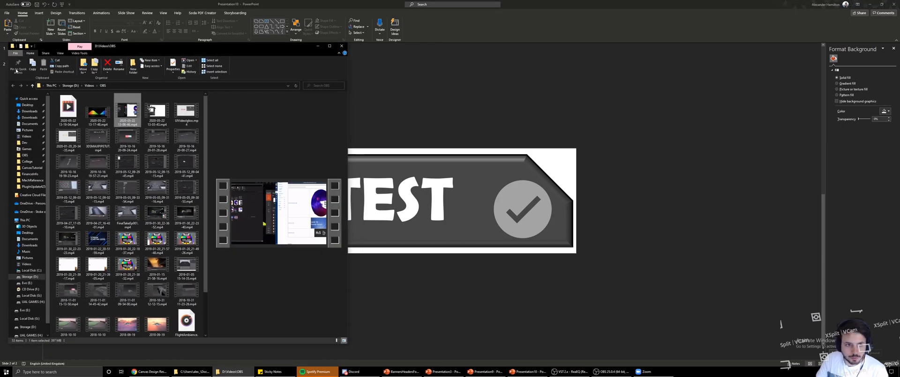
left_click(33, 86)
left_click(14, 86)
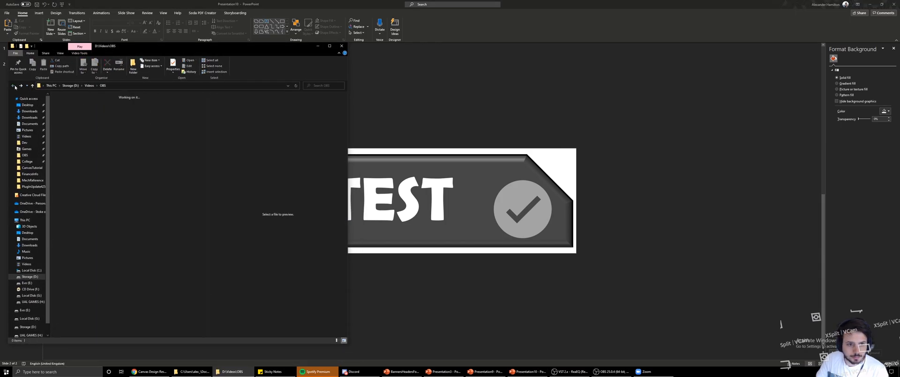
left_click(31, 167)
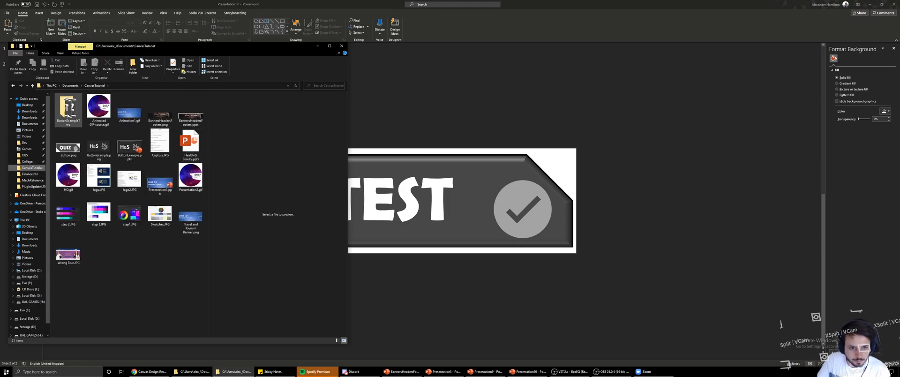
- Open the exported ButtonExampleTwo folder, then switch to Chrome and open the Canvas Design Resources page for editing with the course files listed
double_click(67, 108)
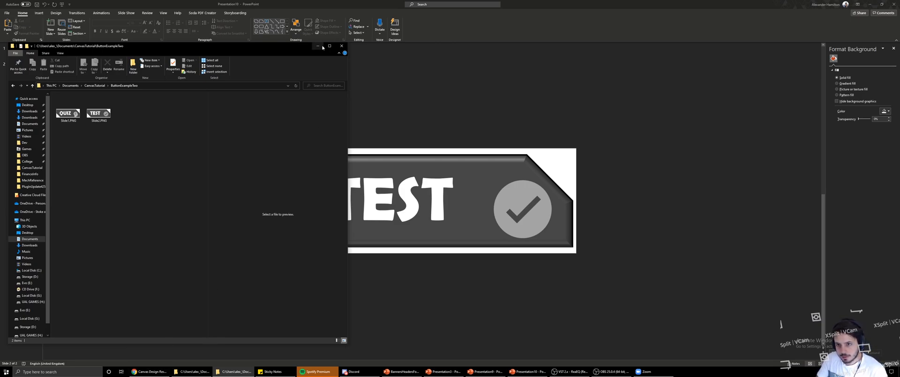
left_click(149, 371)
scroll(558, 211, "up", 2)
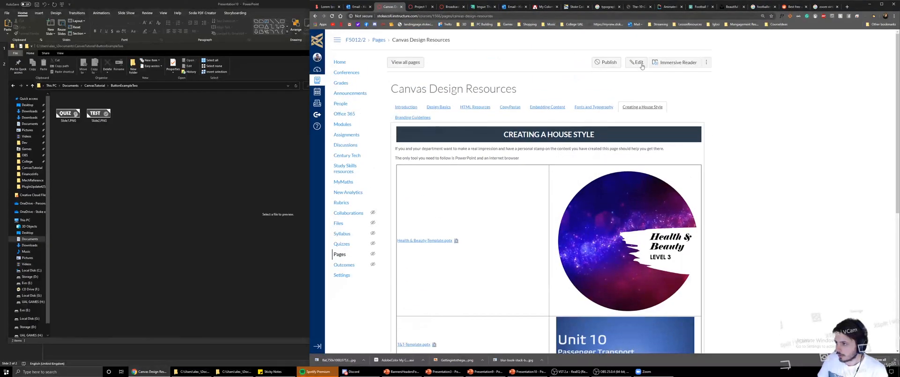
left_click(639, 67)
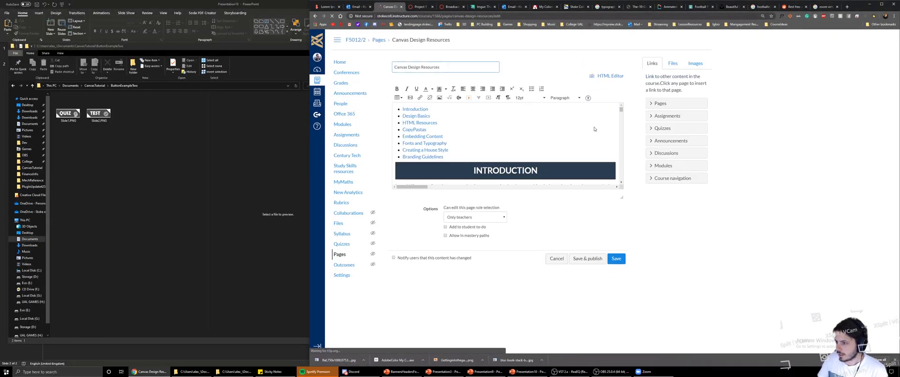
left_click(672, 63)
scroll(553, 157, "down", 1)
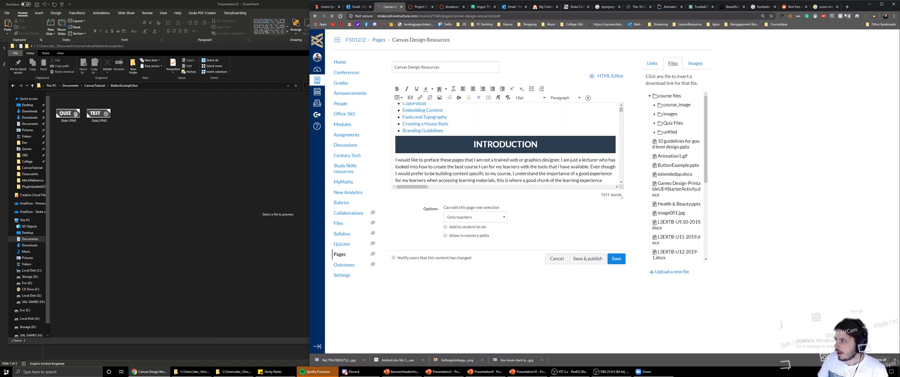
- Search for imgur in a new browser tab, open the site and start a new post
left_click(846, 6)
type("img")
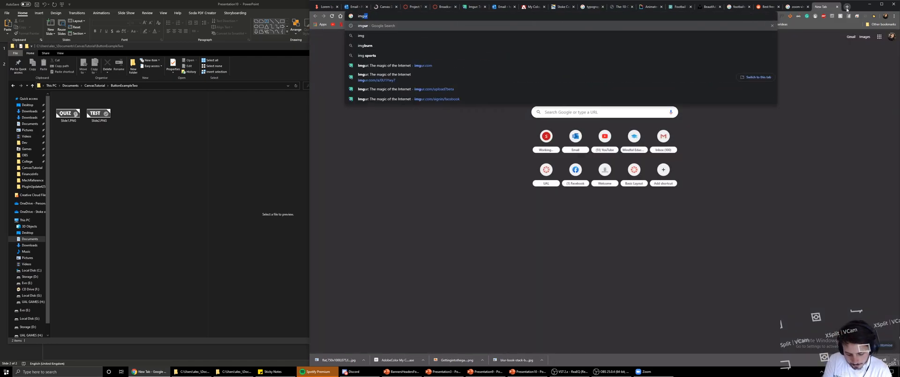
type("ur")
key("Return")
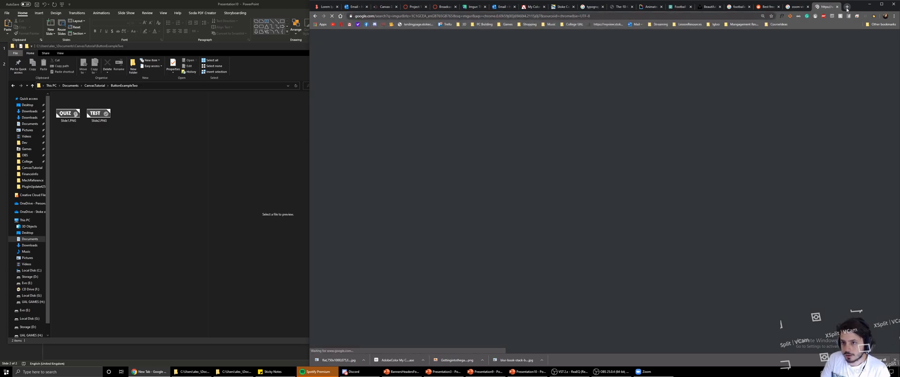
left_click(407, 102)
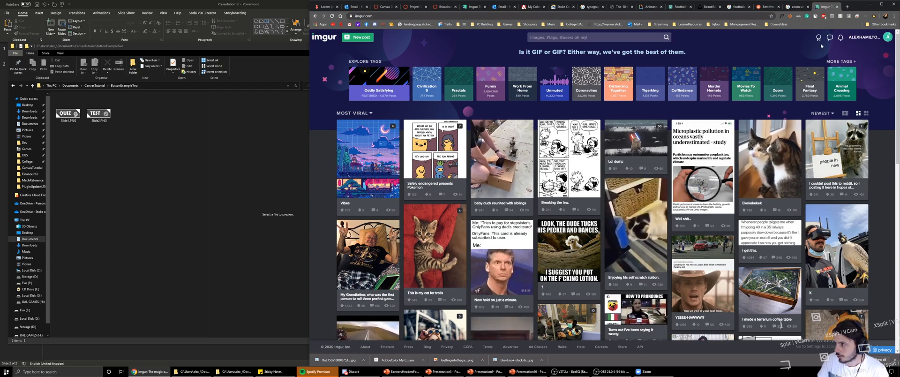
left_click(364, 42)
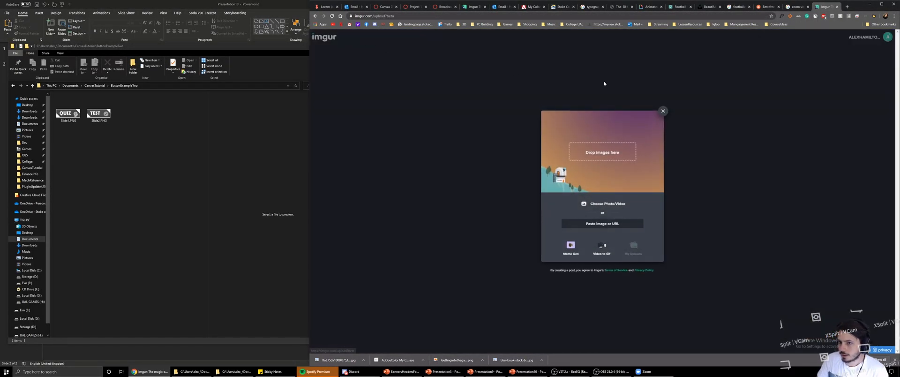
- Upload Slide1.PNG from the ButtonExampleTwo folder to the imgur post and copy the QUIZ image's address
left_click(121, 144)
left_click_drag(68, 113, 603, 156)
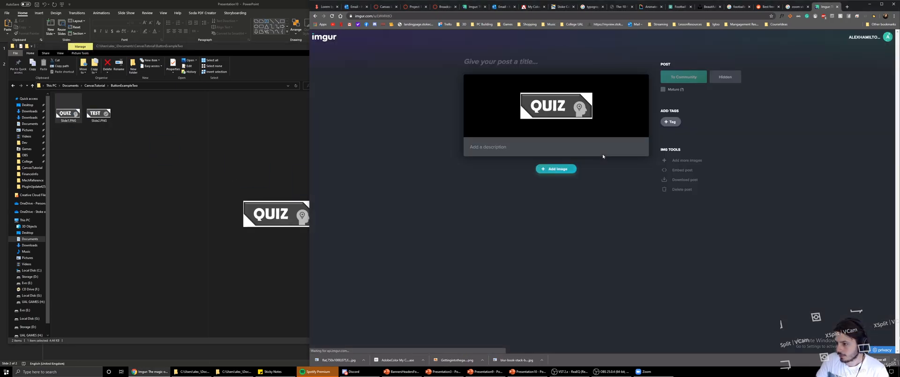
right_click(562, 109)
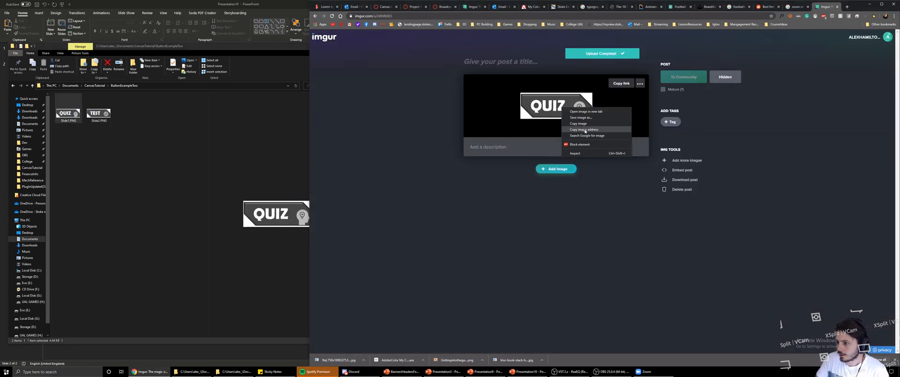
left_click(585, 130)
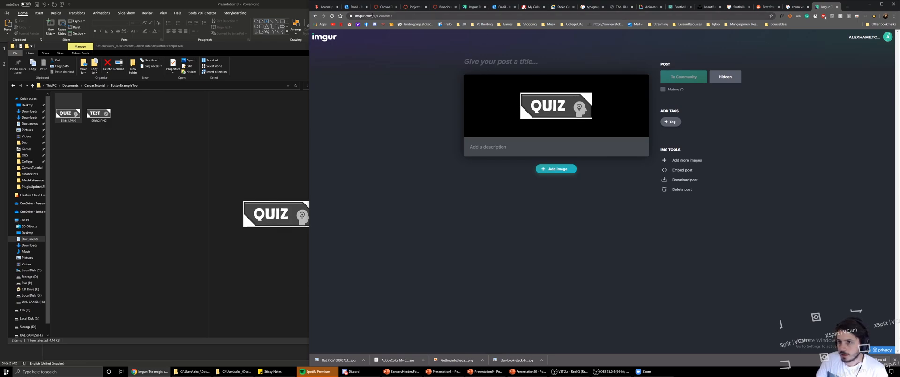
- Open the Home Page of Canvas course F1143/2 for editing and add an empty line below the Welcome! heading
left_click(378, 7)
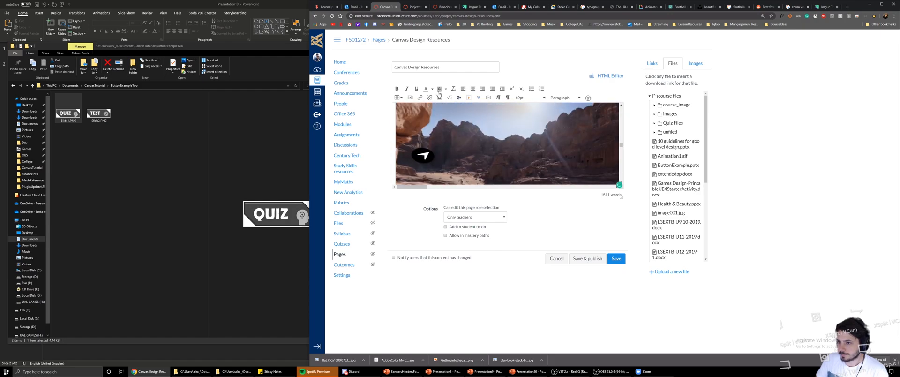
left_click(411, 7)
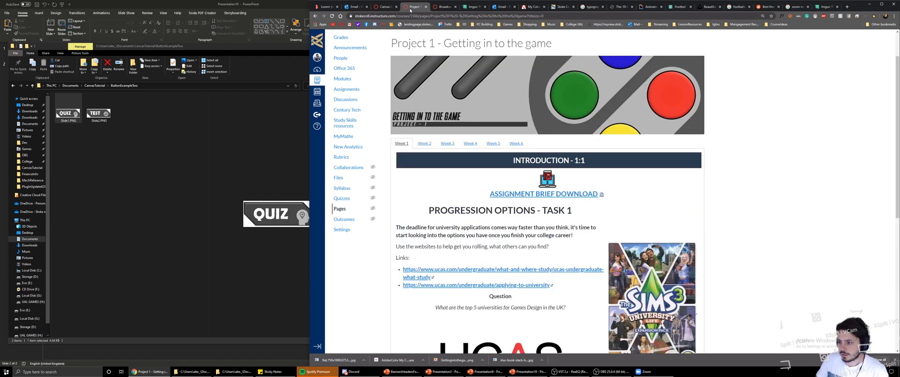
left_click(443, 7)
left_click(602, 66)
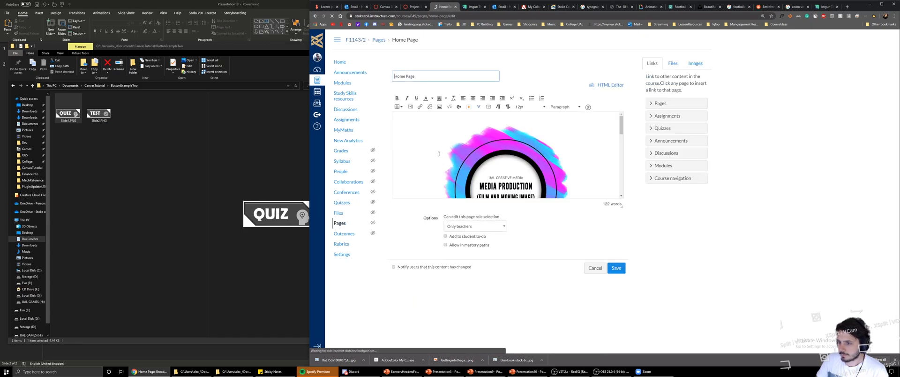
scroll(494, 169, "down", 3)
scroll(494, 169, "down", 1)
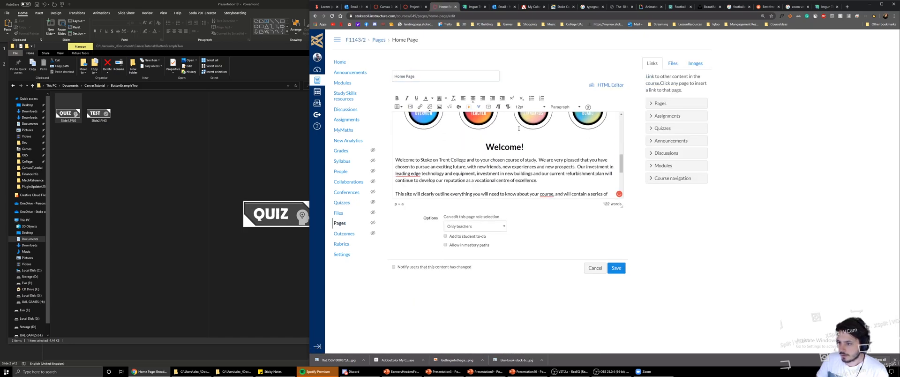
left_click(486, 147)
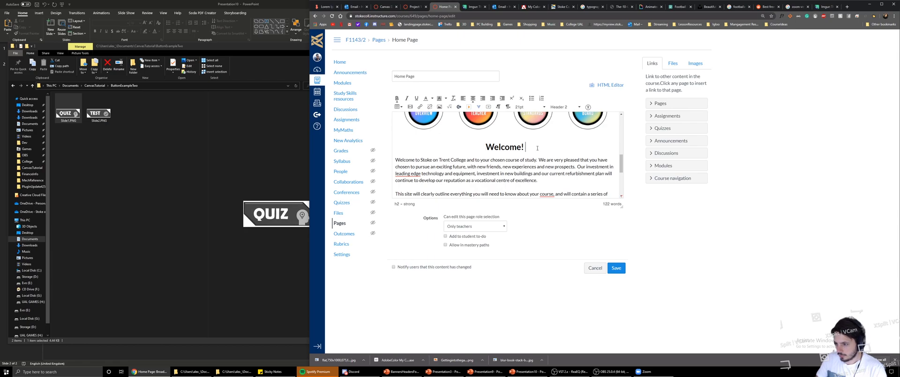
key("Return")
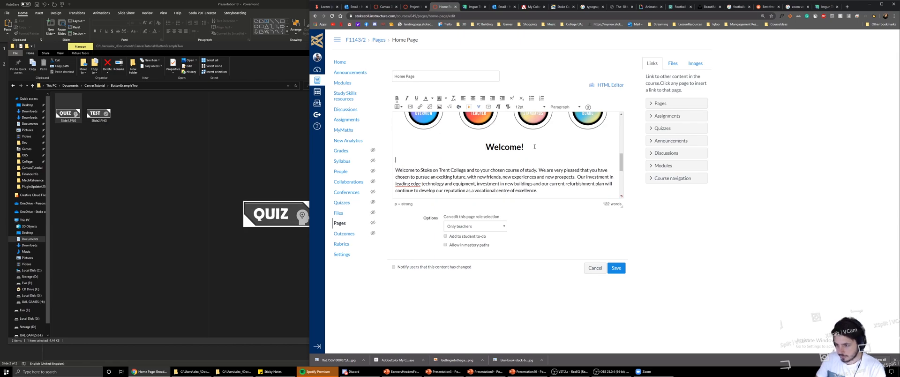
- Try to insert the QUIZ image below the Welcome! heading from the copied image address
left_click(439, 108)
left_click(535, 150)
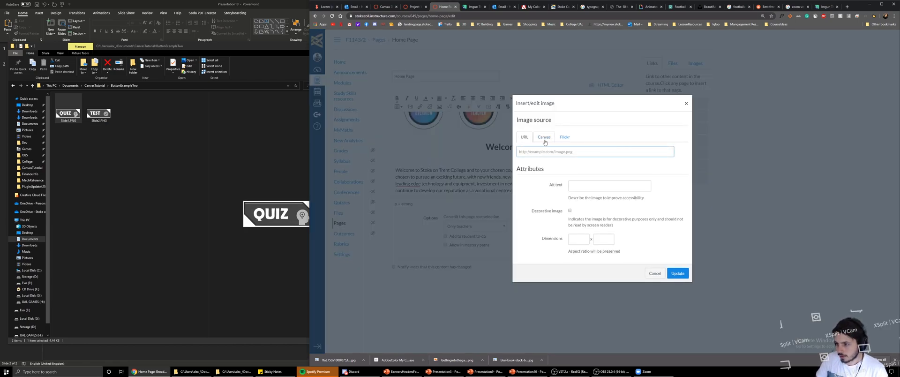
key("ctrl+v")
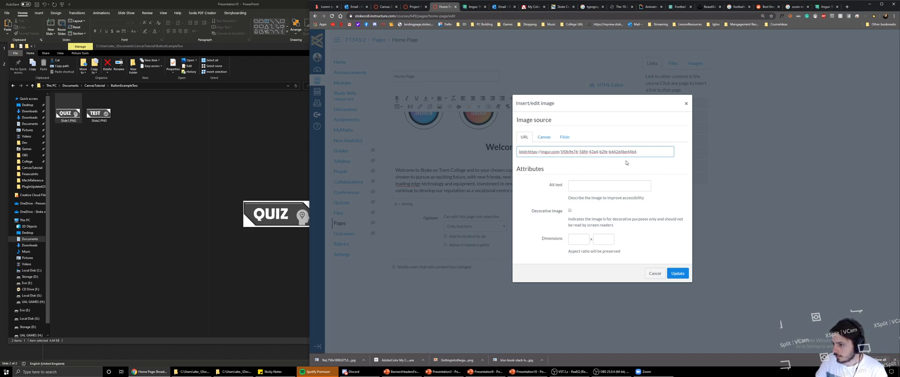
left_click(678, 273)
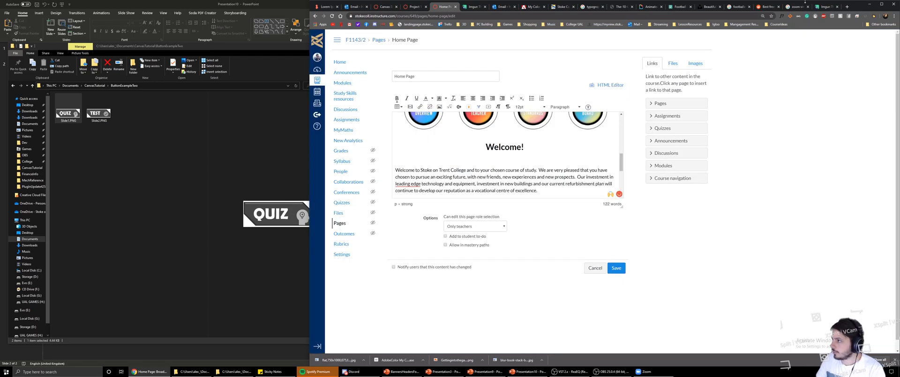
- Copy the QUIZ image's address from imgur again and insert the image from that URL below the Home Page's Welcome! heading
left_click(824, 6)
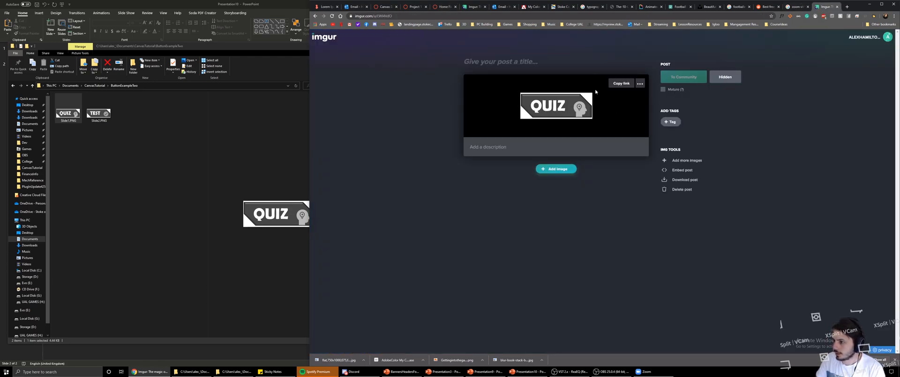
right_click(561, 107)
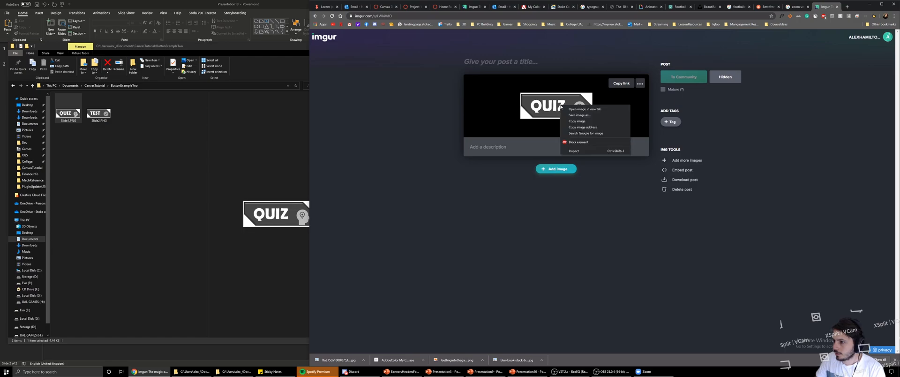
left_click(574, 127)
left_click(380, 7)
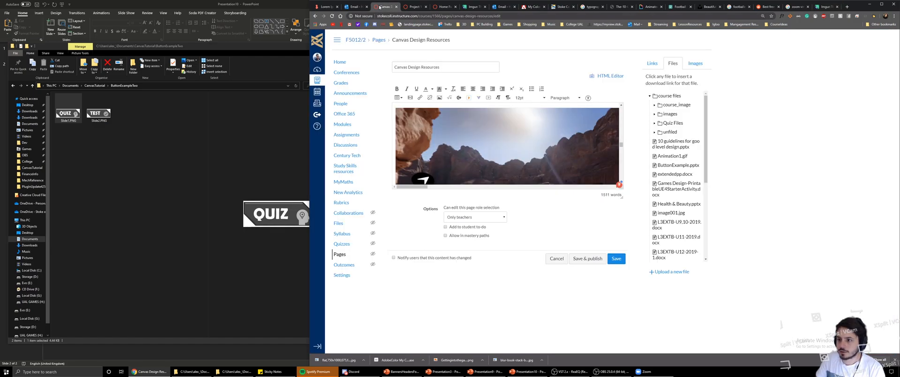
left_click(437, 2)
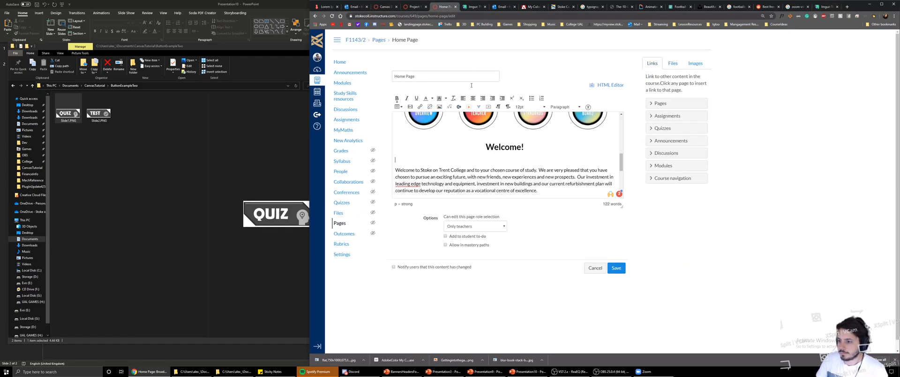
left_click(439, 106)
right_click(537, 155)
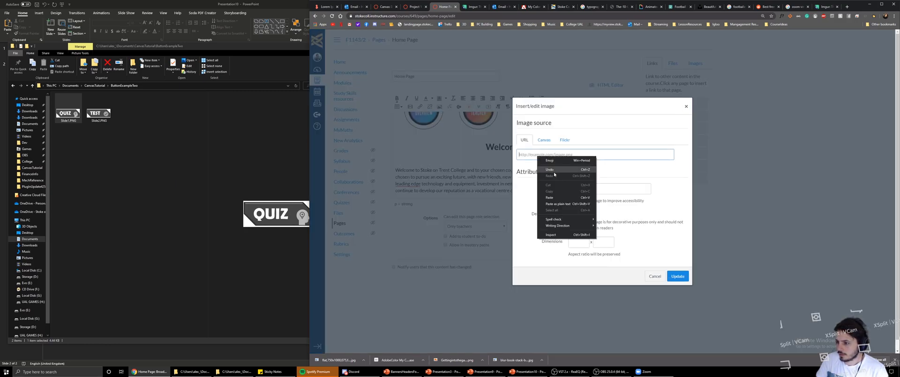
left_click(552, 198)
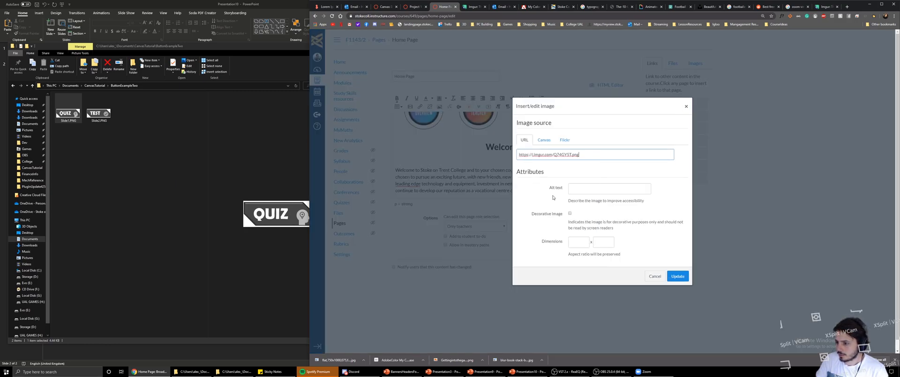
left_click(677, 276)
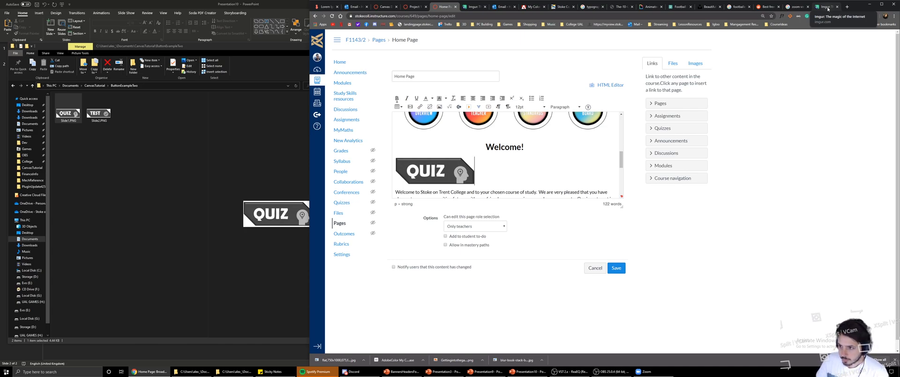
- Delete the QUIZ image and leave the Home Page editor without saving for the Games and Media Production Level 1 course
left_click(455, 174)
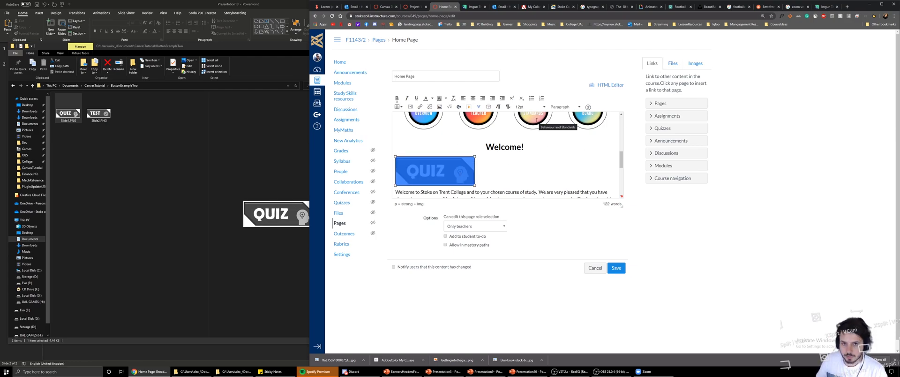
key("Delete")
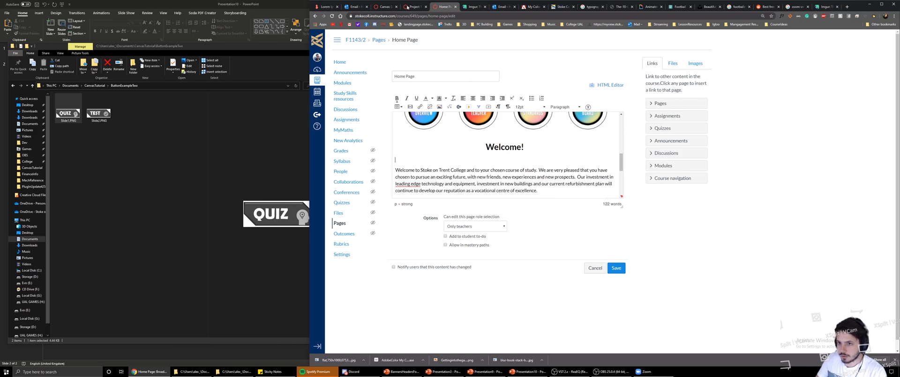
left_click(317, 71)
left_click(630, 45)
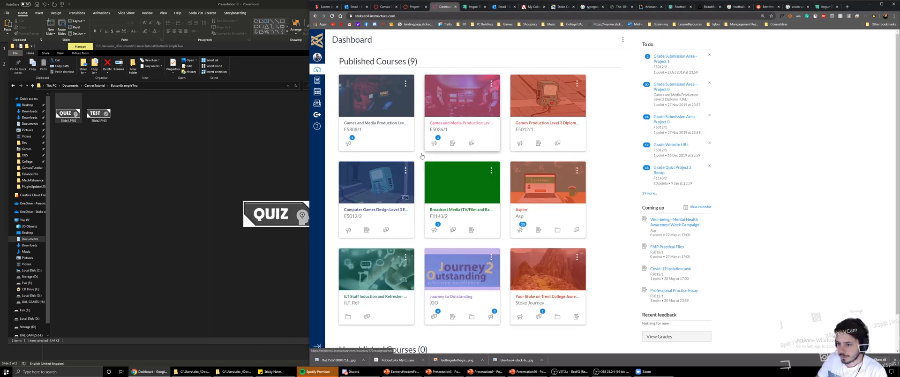
left_click(384, 124)
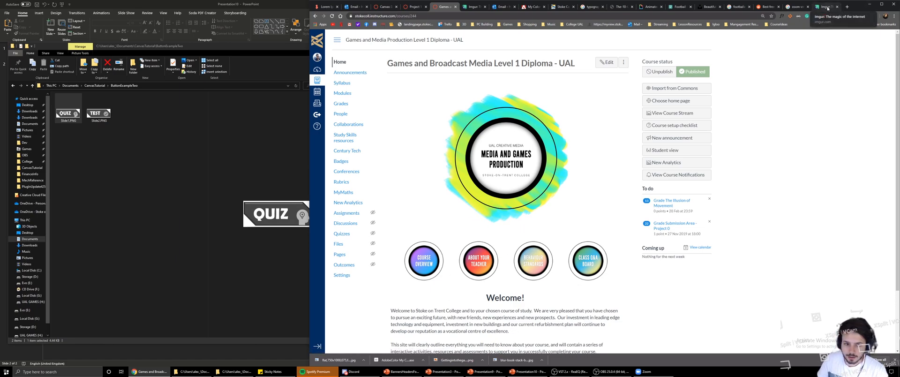
- Minimize File Explorer and Chrome, and switch to the PowerPoint presentation containing the ANATOMY and SPORTS graphics
left_click(273, 48)
left_click(318, 47)
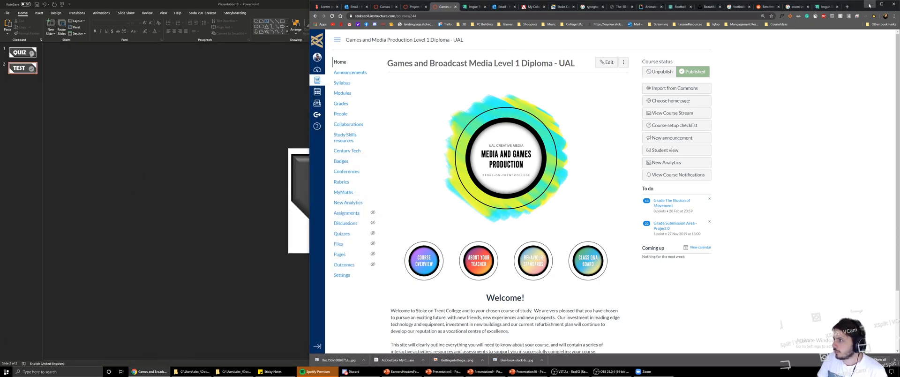
left_click(869, 5)
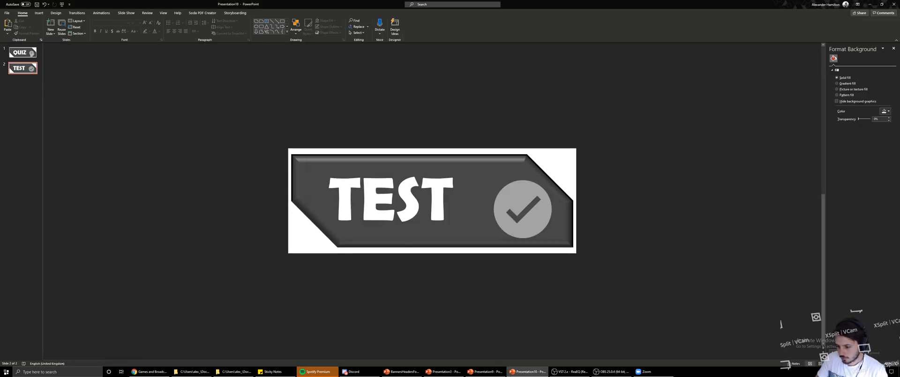
left_click(495, 374)
left_click(451, 374)
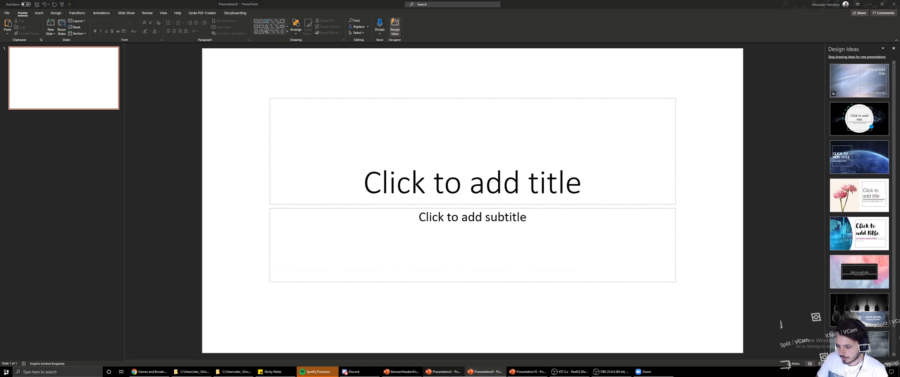
left_click(521, 373)
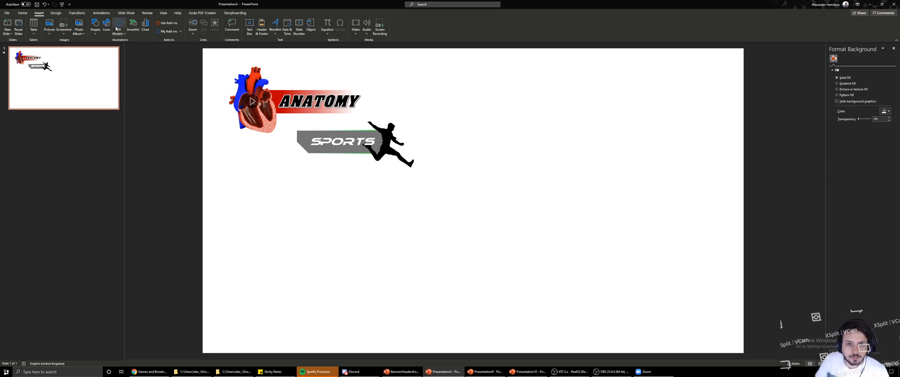
- Inspect the component objects of the ANATOMY and SPORTS graphics: the heart model, gradient banner, jumping silhouette and patterned shape
left_click(260, 127)
left_click_drag(257, 109, 276, 112)
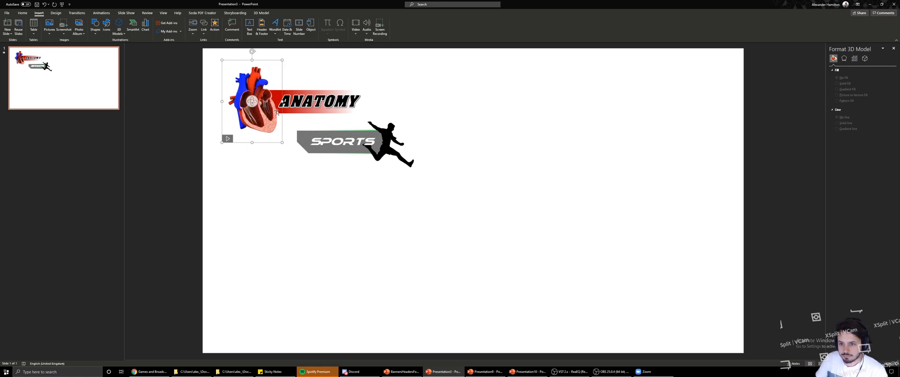
left_click(317, 92)
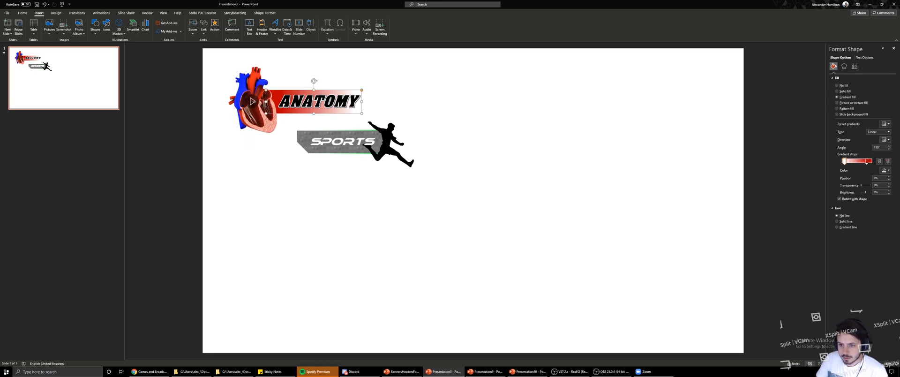
left_click(394, 148)
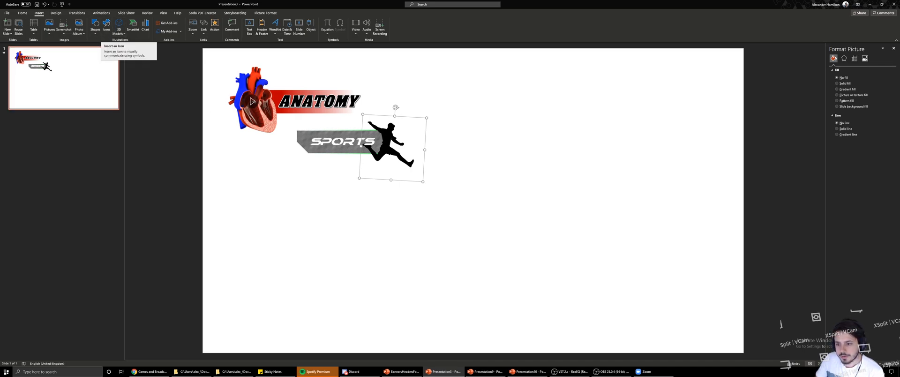
left_click(337, 137)
left_click(332, 155)
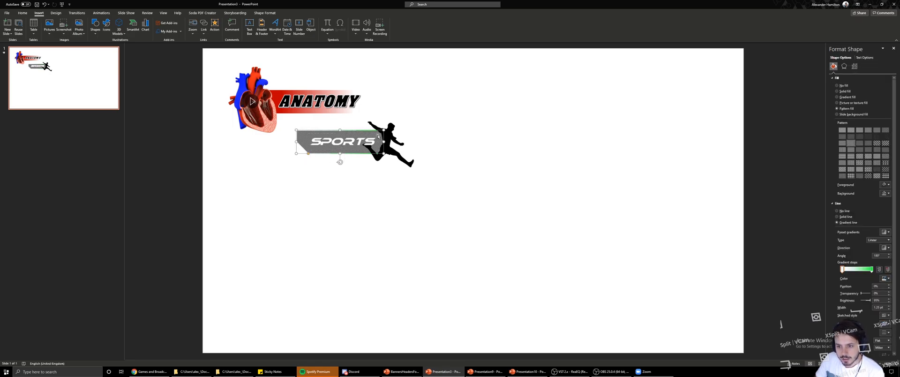
left_click(422, 221)
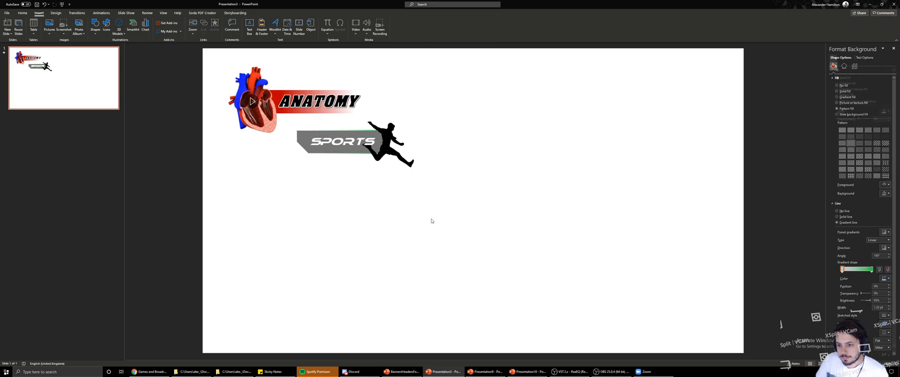
- Insert the animated T-rex from the online All Animated Models collection and place it below the SPORTS graphic
left_click(119, 32)
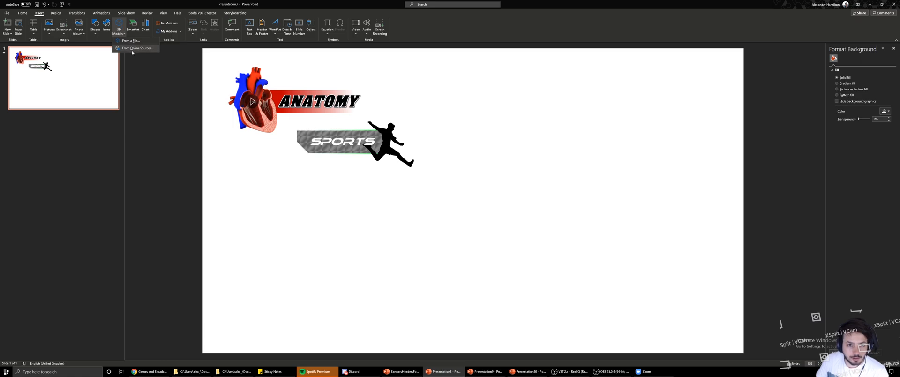
left_click(134, 48)
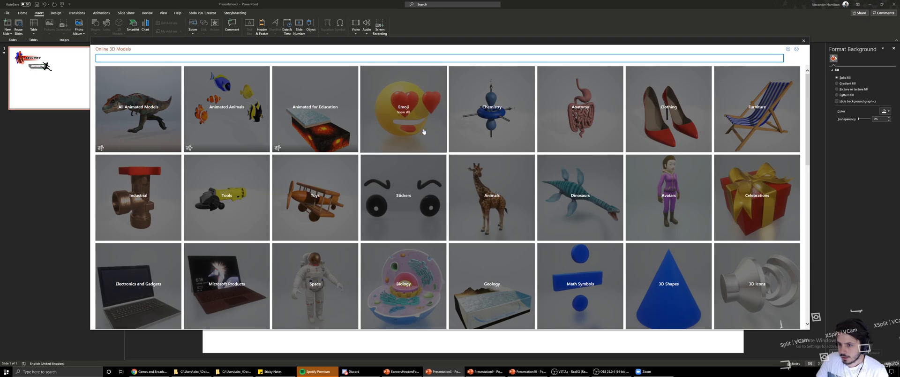
scroll(332, 150, "down", 1)
scroll(159, 121, "up", 1)
left_click(161, 121)
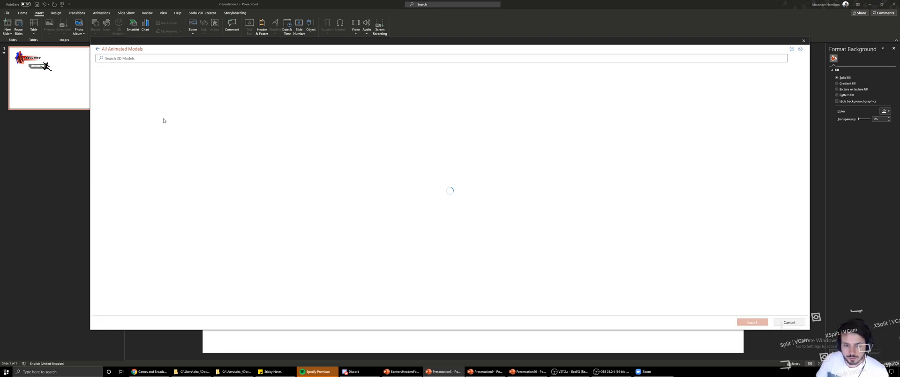
left_click(423, 195)
left_click(756, 322)
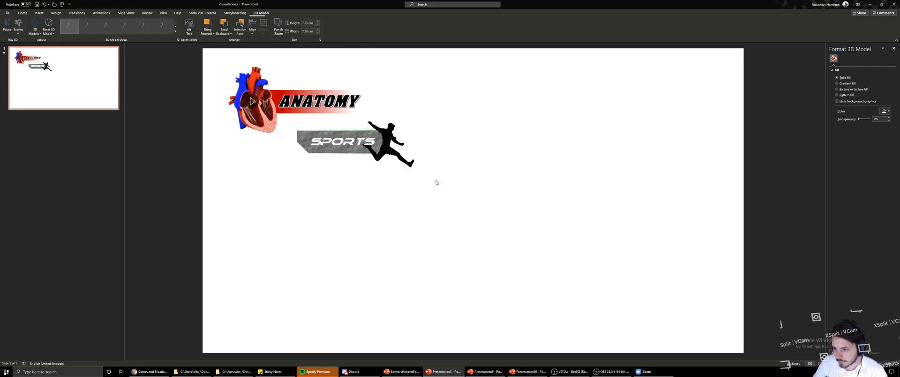
left_click_drag(473, 200, 472, 234)
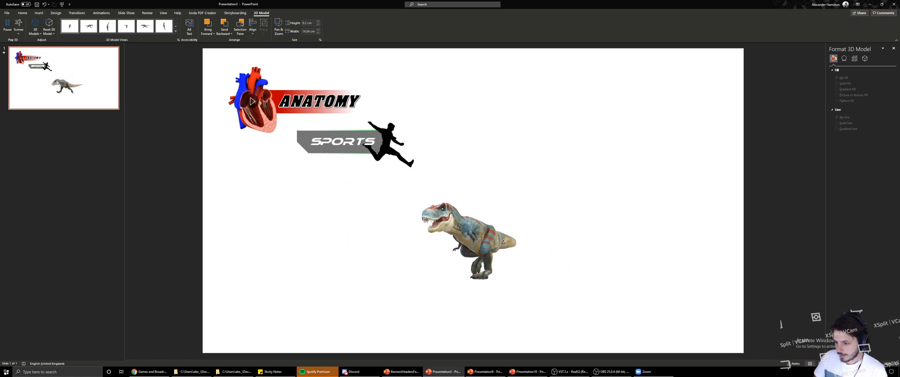
left_click_drag(494, 241, 392, 226)
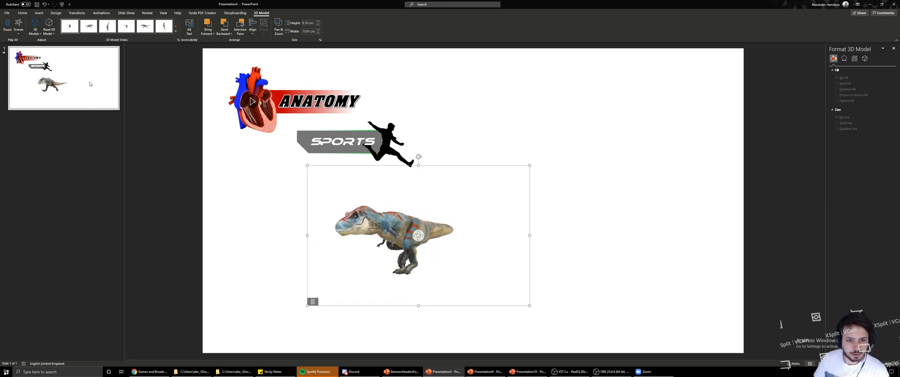
- Play the heart model's animation and delete the dinosaur model from the slide
left_click(250, 102)
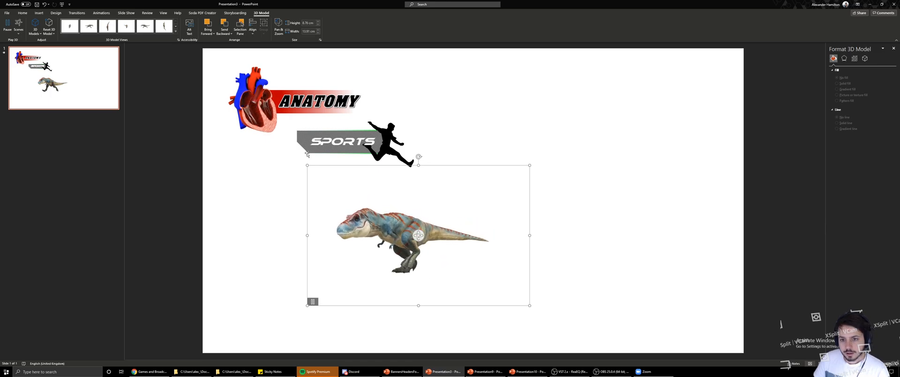
left_click_drag(361, 190, 508, 204)
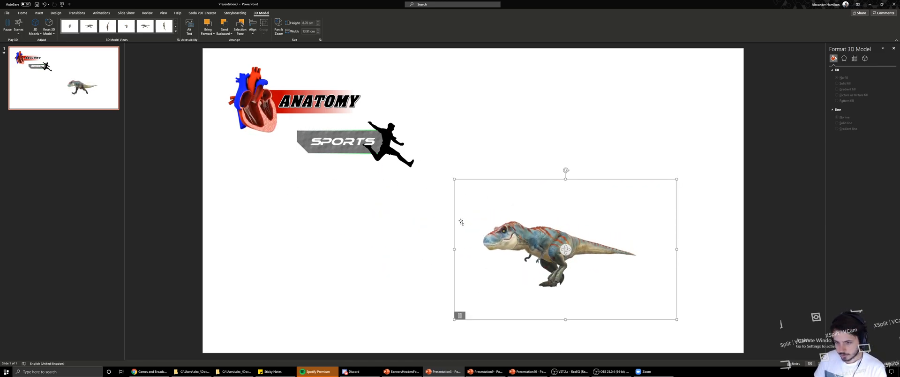
key("Delete")
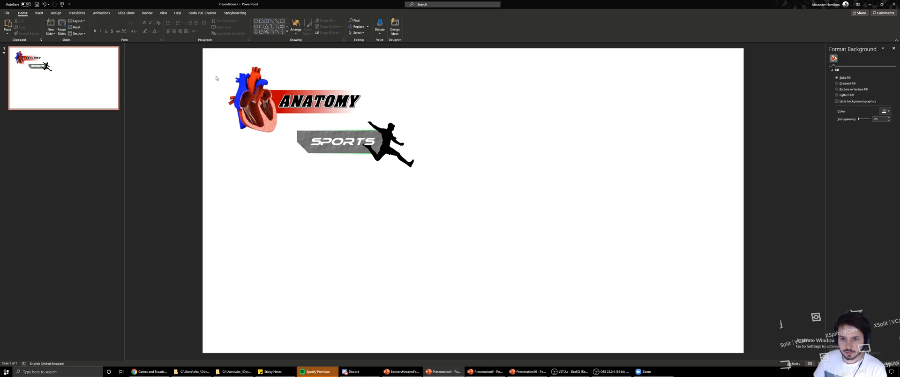
- Set a custom slide size of 500 px wide by 250 px high, scaling the existing content to fit
left_click(7, 13)
left_click(9, 19)
left_click(54, 14)
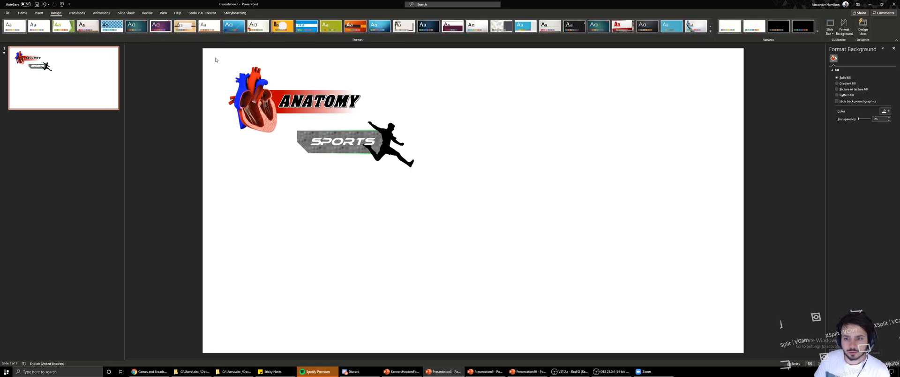
left_click(827, 34)
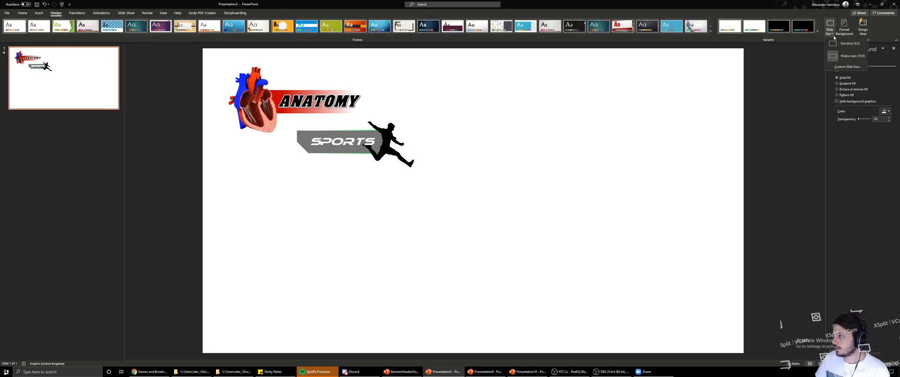
left_click(844, 71)
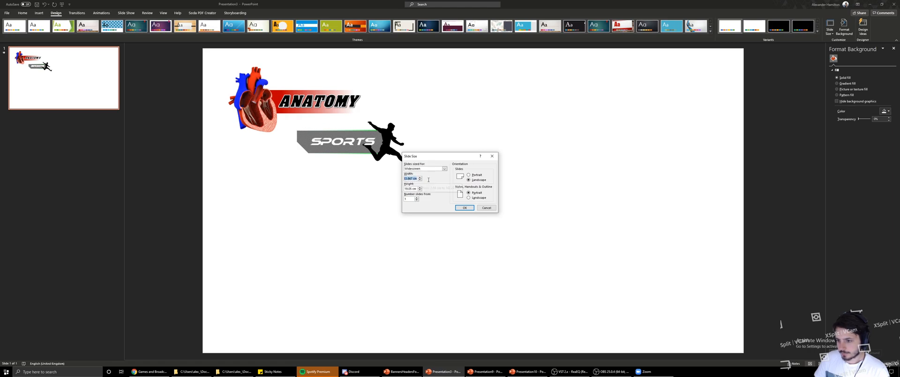
type("500px")
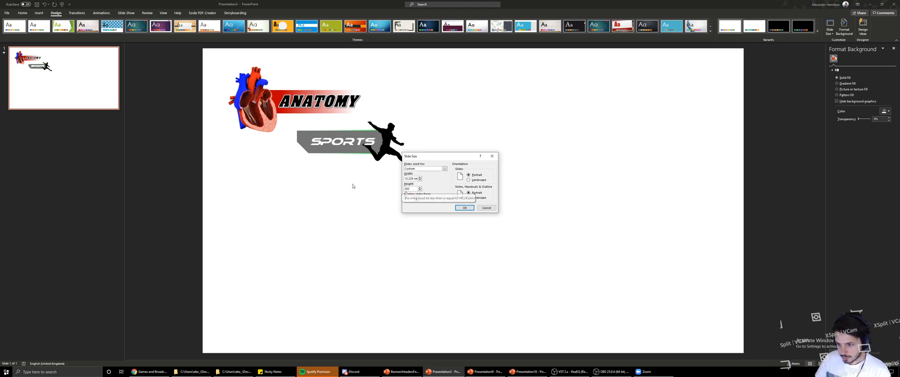
type("px")
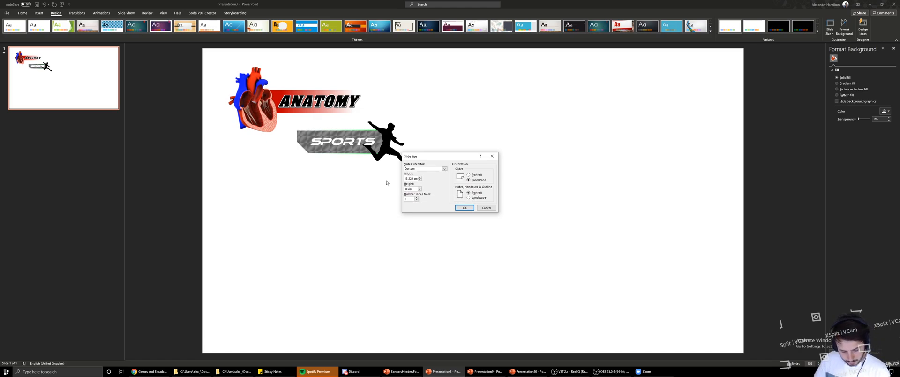
left_click(467, 208)
left_click(483, 187)
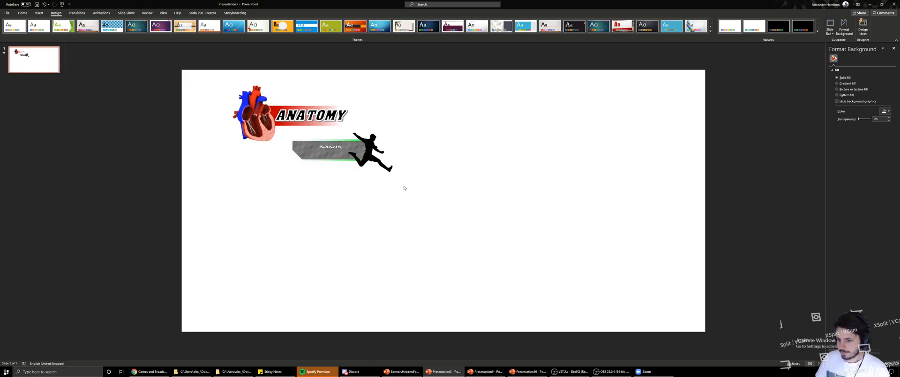
- Delete all parts of the SPORTS graphic, including the jumping silhouette
left_click_drag(452, 203, 281, 131)
key("Delete")
left_click(364, 153)
key("Delete")
- Enlarge the heart and the ANATOMY banner together to fill most of the slide, and move the heart to the slide's left side
left_click_drag(431, 197, 227, 99)
mouse_move(225, 98)
left_mouse_down()
mouse_move(205, 75)
mouse_move(390, 171)
mouse_move(219, 81)
left_mouse_up()
left_click(357, 127)
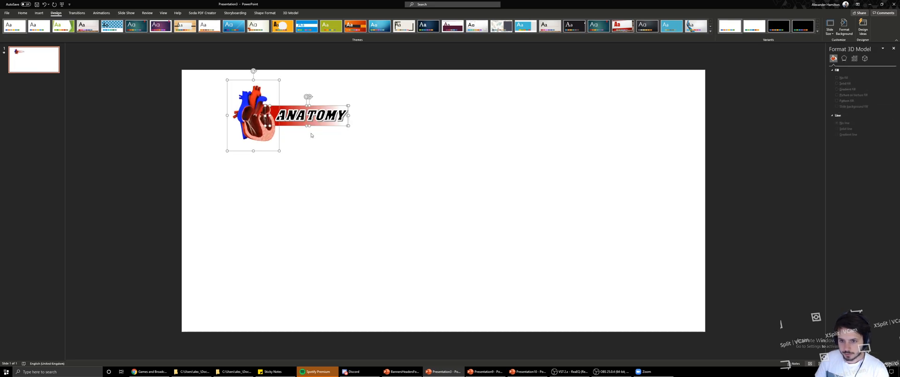
left_click_drag(282, 151, 574, 193)
left_click(530, 283)
left_click(465, 253)
left_click_drag(465, 253, 341, 163)
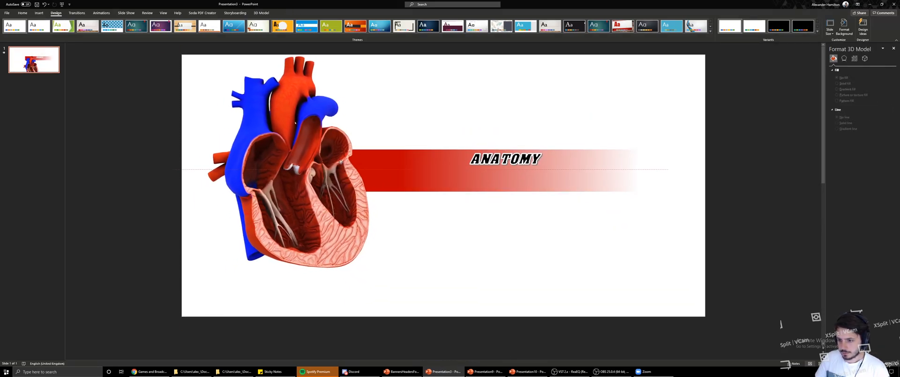
- Stretch the red gradient banner vertically behind the ANATOMY text until it is nearly as tall as the heart
left_click(448, 221)
left_click_drag(506, 214, 504, 288)
left_click_drag(496, 271, 500, 256)
left_click_drag(464, 229, 434, 229)
left_click_drag(478, 155, 478, 102)
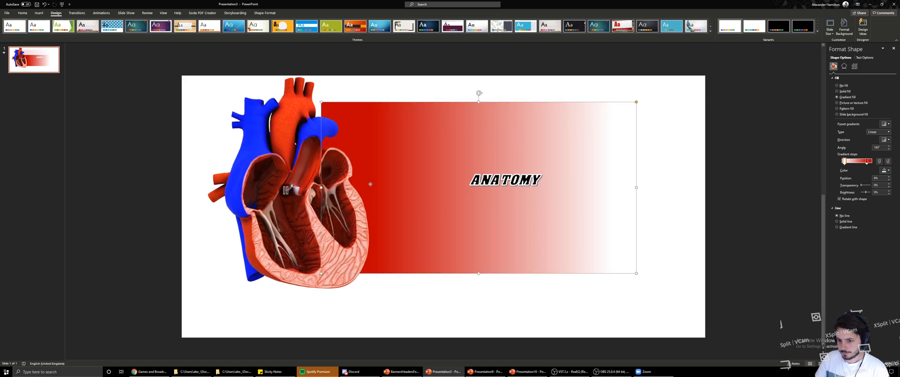
- Shift the heart slightly up and left, reduce the gradient banner's height, and tuck the banner behind the heart
left_click_drag(368, 184, 354, 175)
left_click(416, 196)
left_click_drag(478, 112, 475, 167)
left_click_drag(530, 214, 504, 188)
- Widen the ANATOMY text box to the right and raise it to the gradient banner's upper edge
left_click(555, 185)
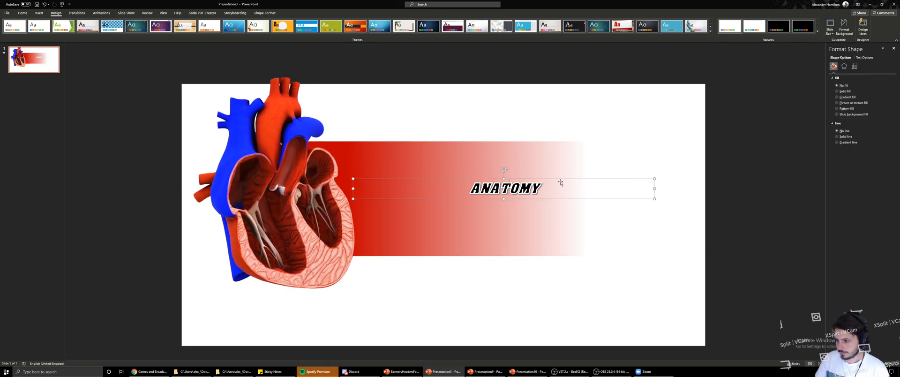
left_click(656, 177)
left_click(601, 184)
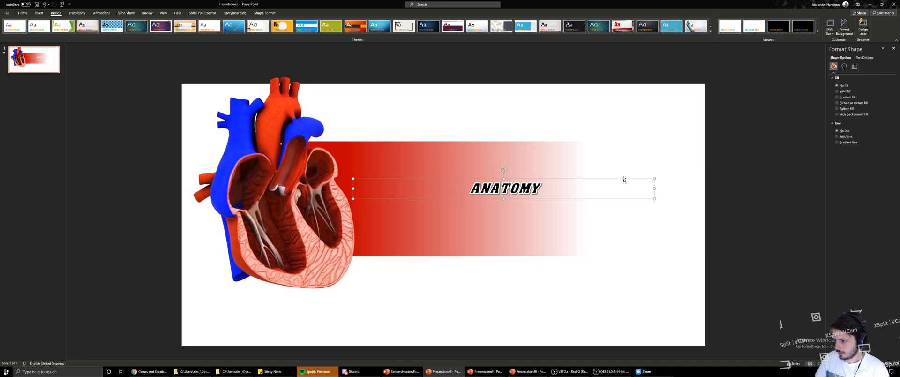
left_click_drag(654, 177, 680, 135)
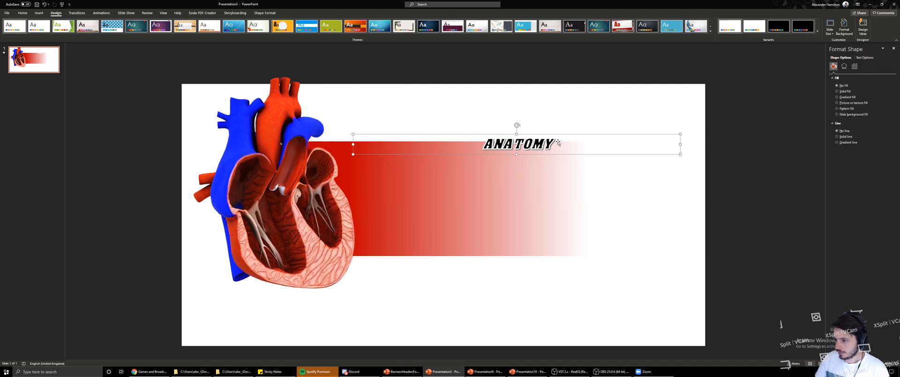
- Increase the ANATOMY font size in steps until the word spans the banner, and lower the text onto the middle of the banner
double_click(543, 143)
left_click(22, 13)
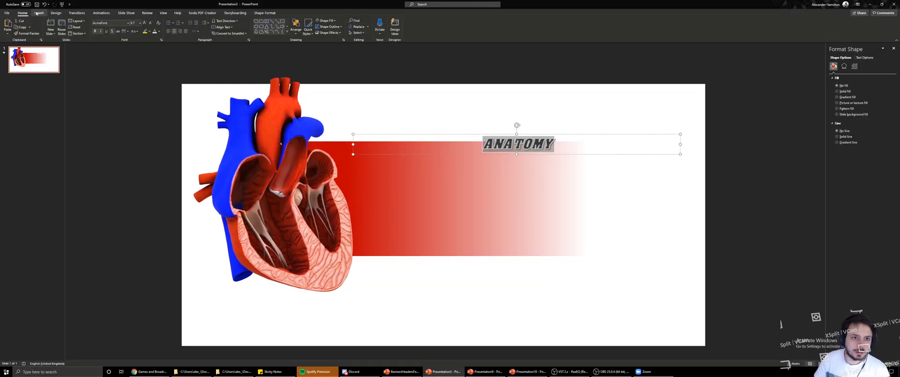
left_click(146, 23)
left_click(146, 23)
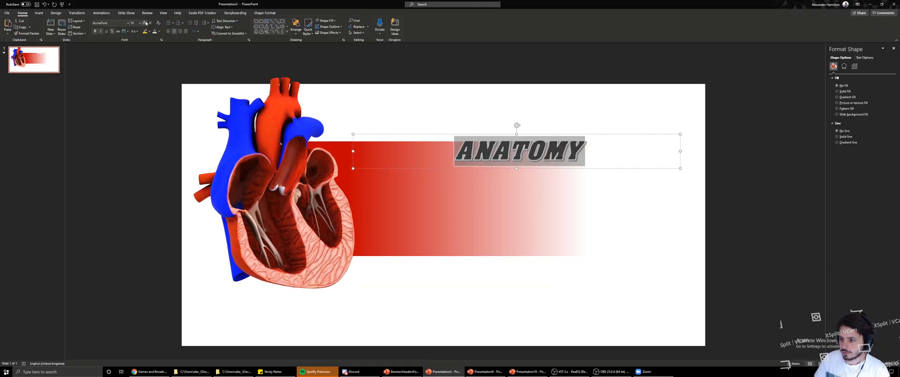
left_click(146, 23)
left_click(146, 23)
left_click(146, 23)
left_click(146, 23)
left_click_drag(577, 134, 556, 161)
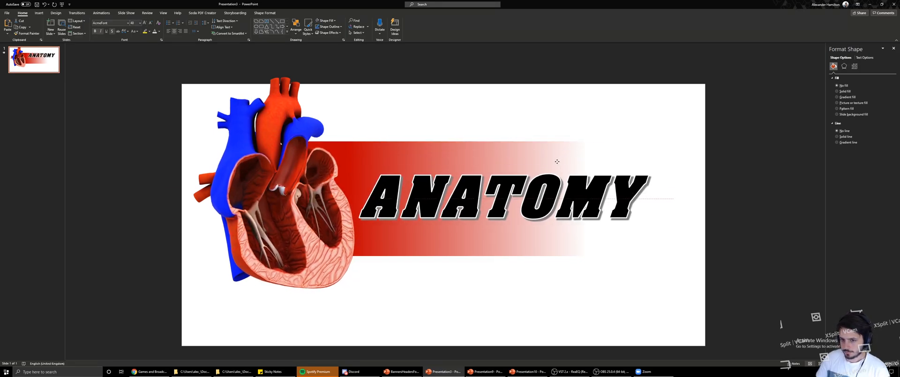
- Reposition the heart model so it lies fully within the slide's left side and roughly centered vertically
left_click(269, 271)
left_click_drag(269, 272, 263, 269)
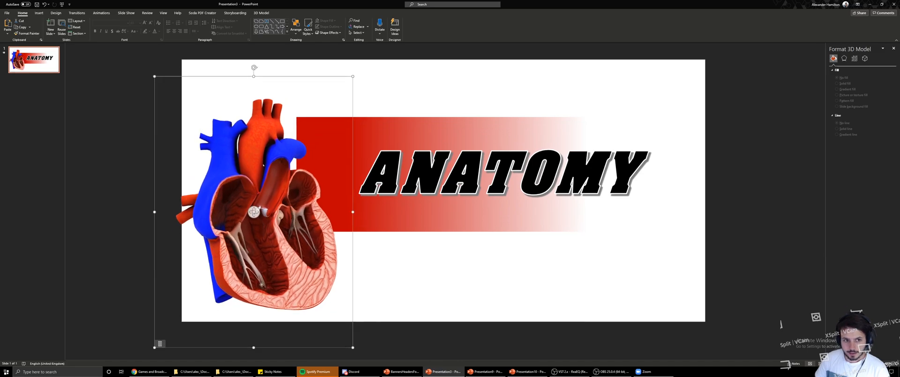
left_click(427, 242)
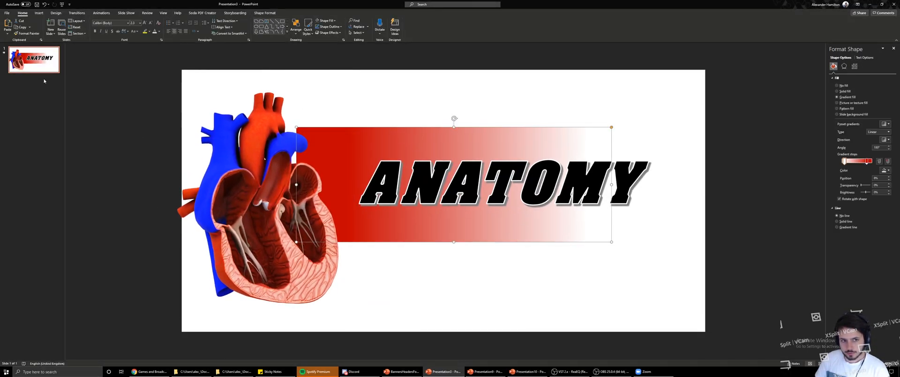
left_click_drag(256, 204, 269, 205)
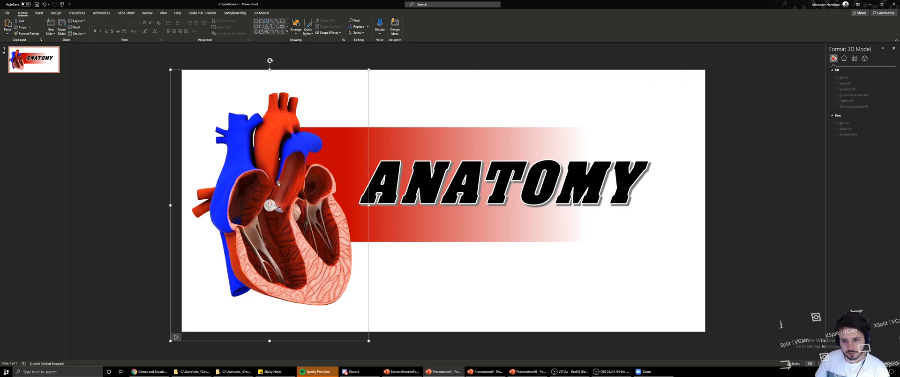
- Lower the gradient banner and the ANATOMY text to line up with the heart's vertical center
left_click(431, 231)
left_click_drag(431, 231, 431, 251)
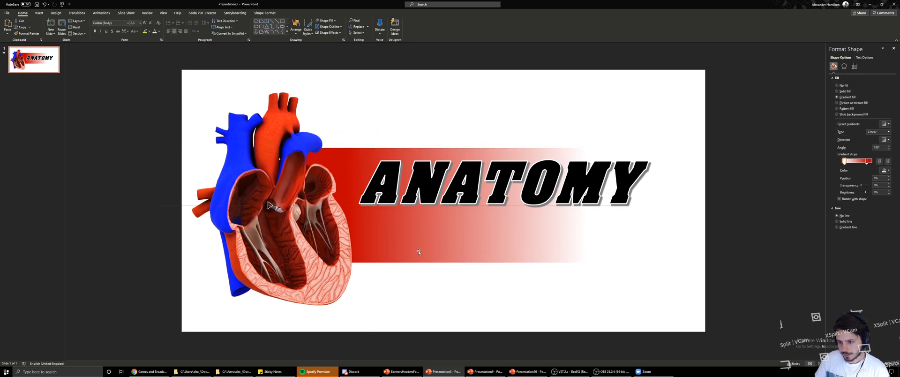
left_click(635, 184)
left_click_drag(648, 149, 639, 169)
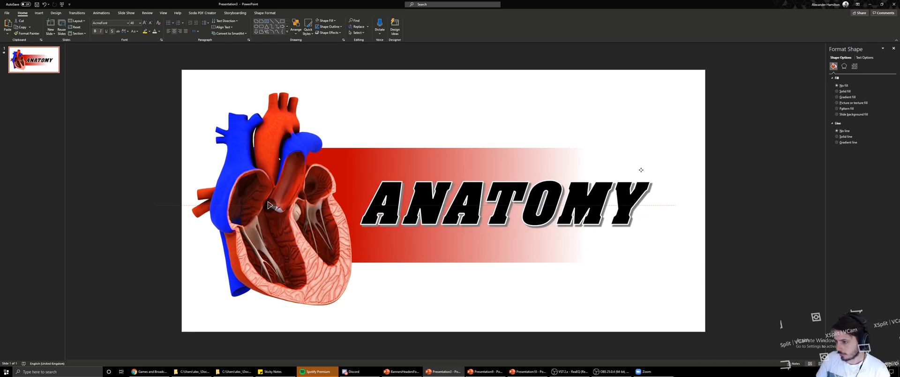
left_click(615, 94)
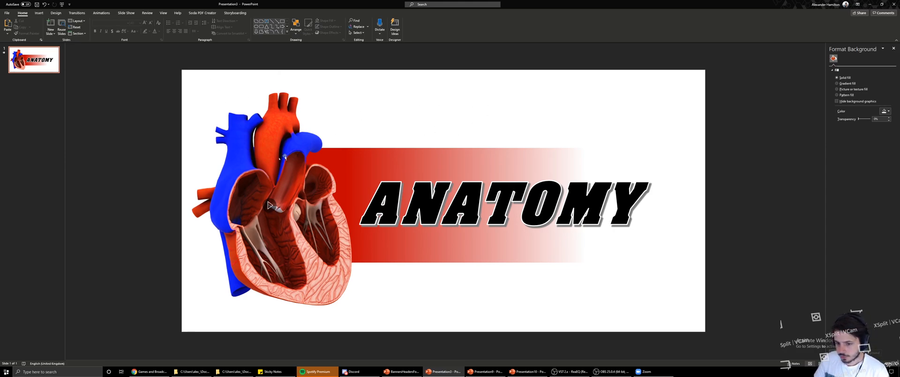
- Export the presentation as a medium-quality animated GIF named Presentation3.gif in the CanvasTutorial folder
left_click(270, 206)
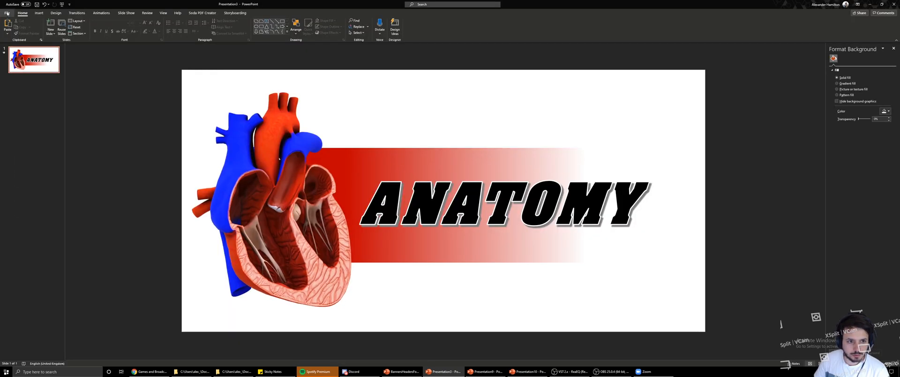
left_click(7, 13)
left_click(17, 83)
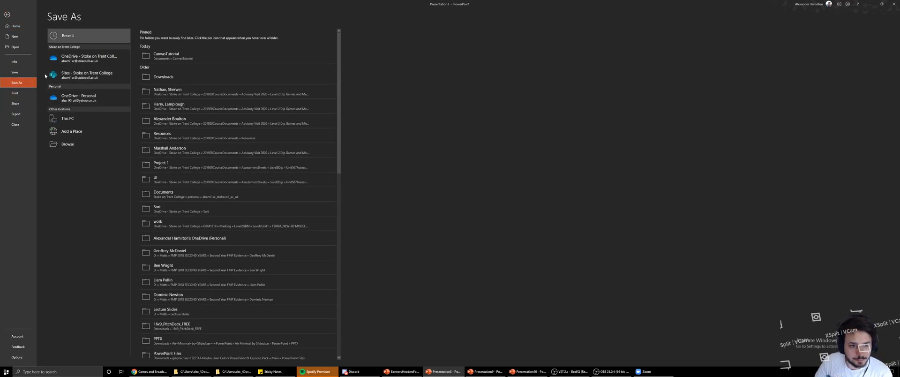
left_click(17, 114)
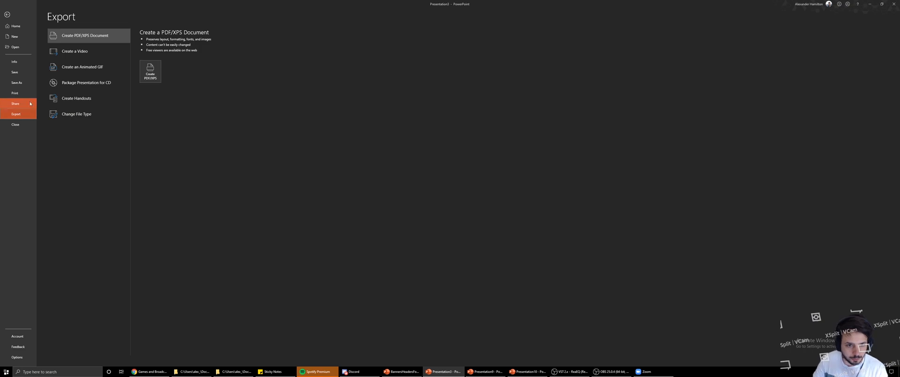
left_click(82, 68)
left_click(306, 56)
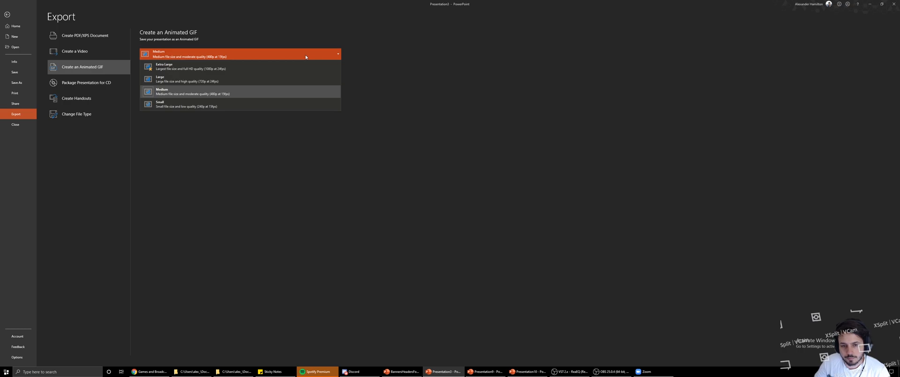
left_click(181, 93)
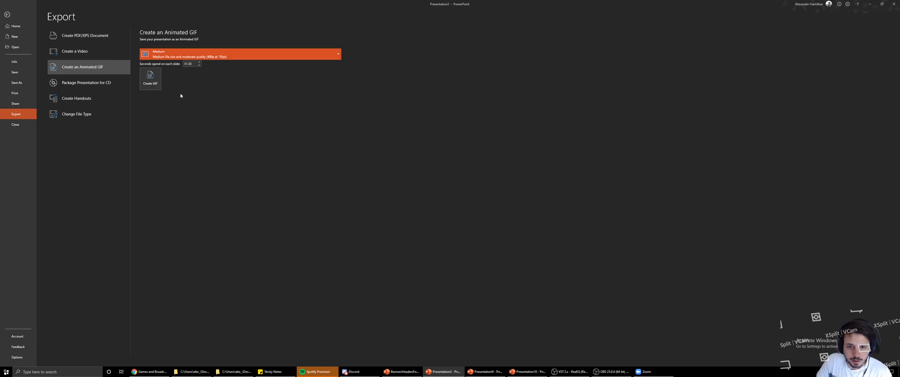
left_click(152, 80)
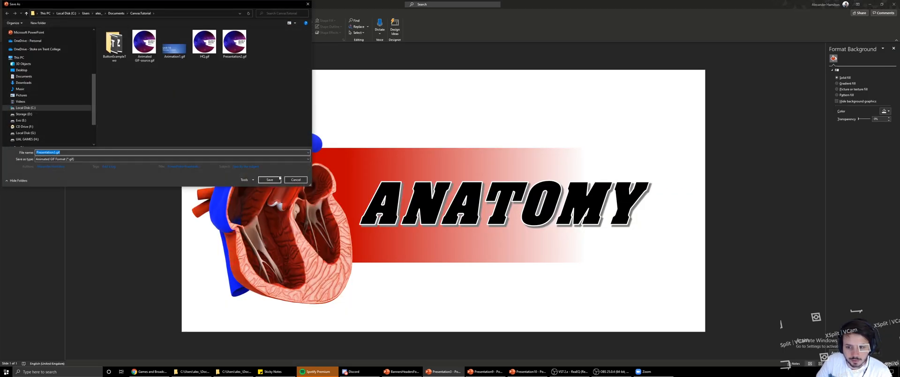
left_click(274, 179)
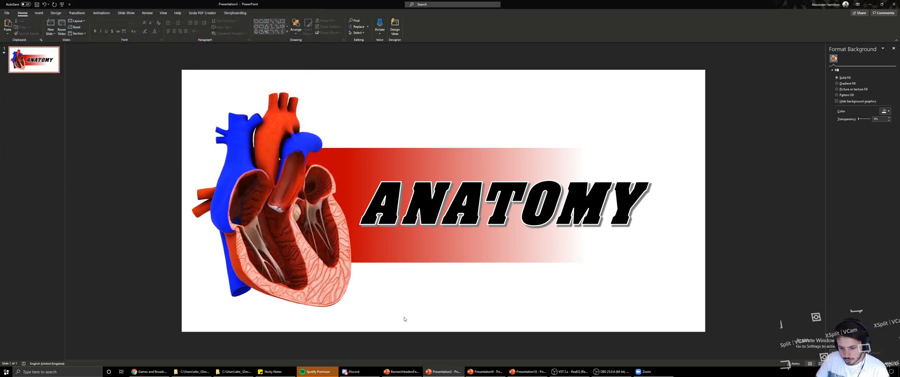
- Switch to Chrome and go to the Pages area of the F5012/2 Canvas course
mouse_move(519, 369)
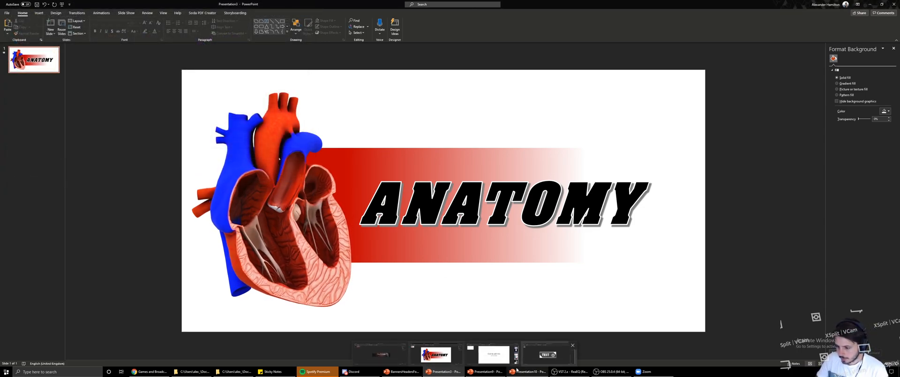
left_click(149, 371)
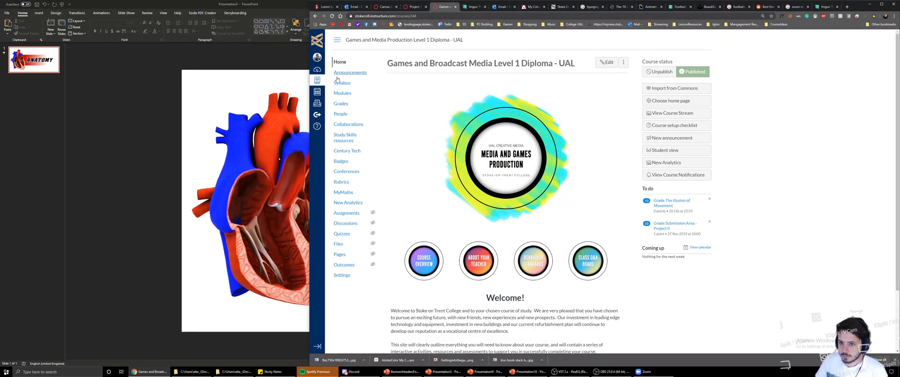
left_click(414, 7)
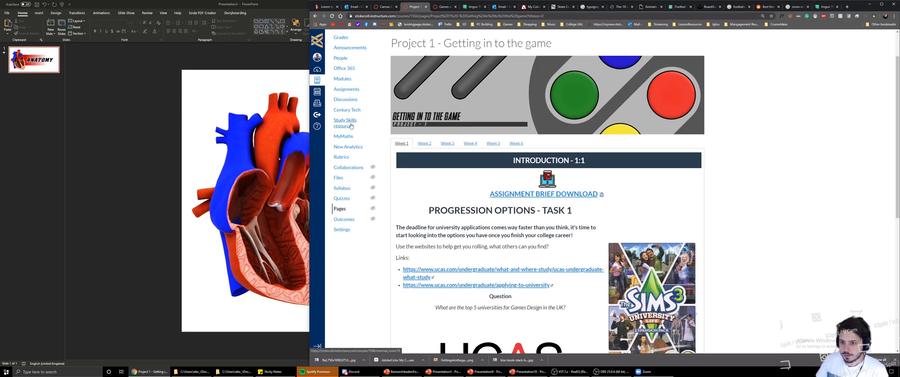
left_click(340, 209)
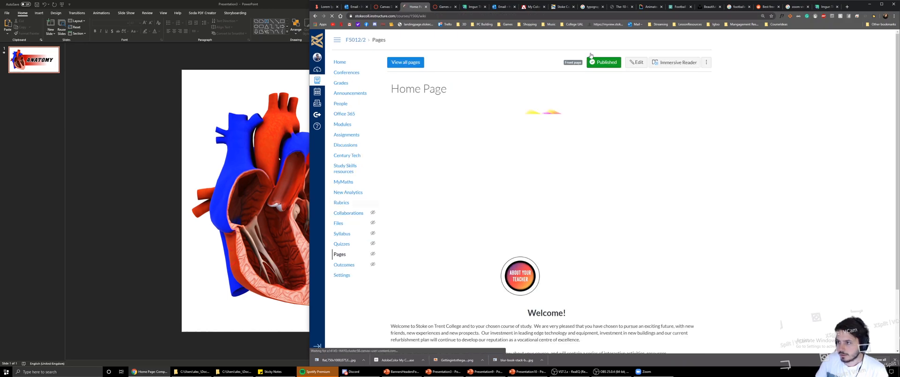
left_click(639, 63)
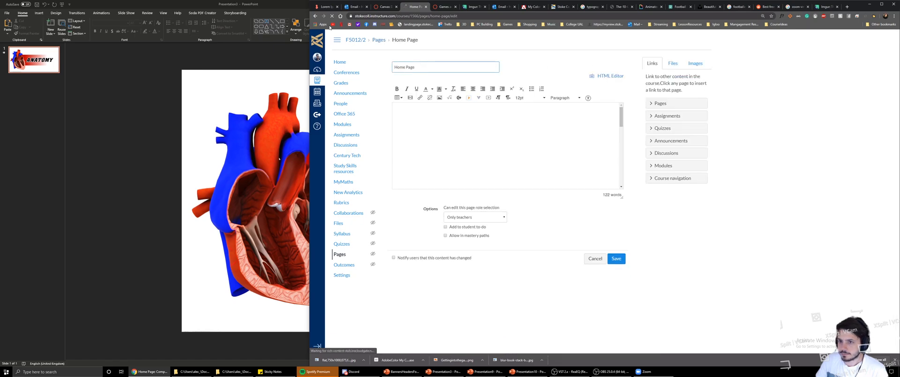
left_click(315, 17)
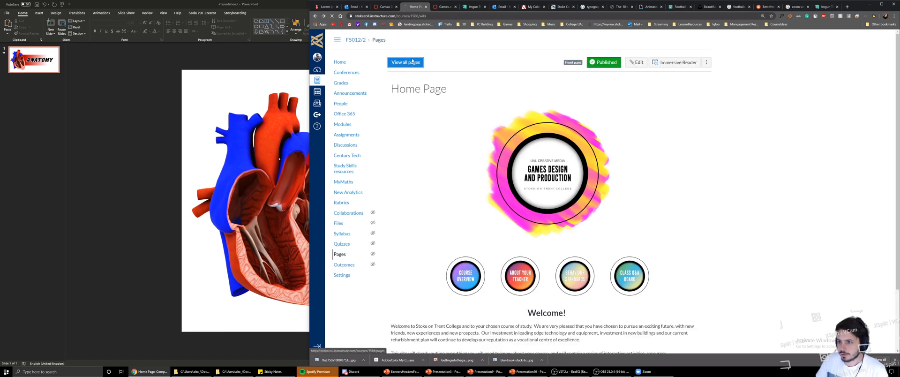
- Open the Experiments page from the full page list for editing
left_click(416, 62)
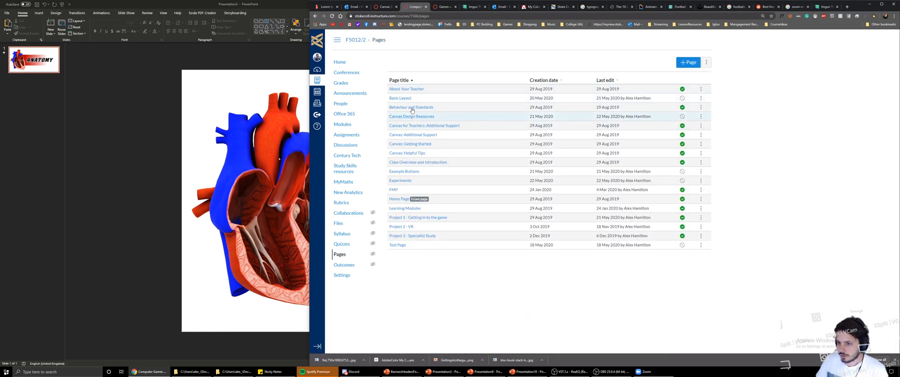
left_click(401, 181)
left_click(638, 69)
scroll(457, 179, "down", 1)
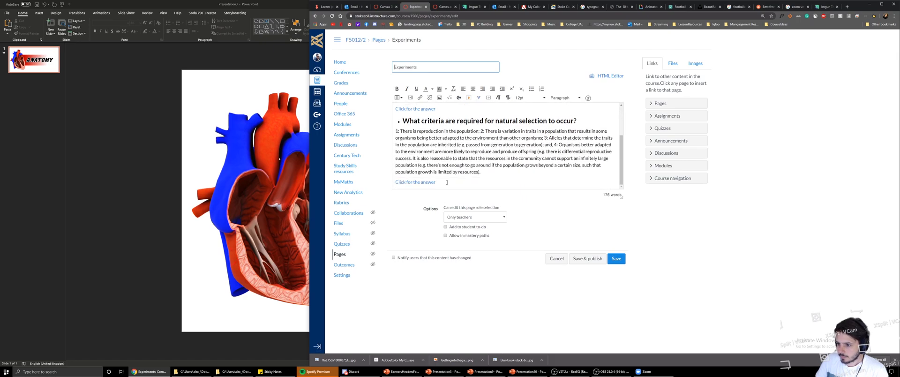
- Add three blank lines after the last "Click for the answer" link on the Experiments page
left_click(446, 181)
key("Return")
key("Return")
key("Return")
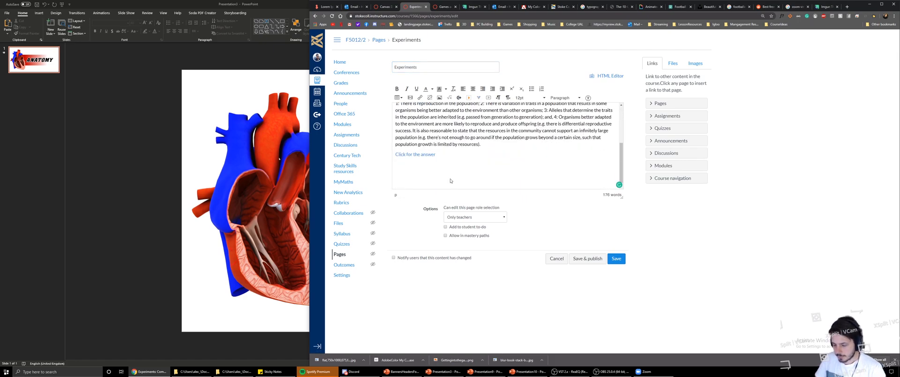
- Upload Presentation3.gif from the CanvasTutorial folder to My files as an image in the new space, and save the page
left_click(673, 64)
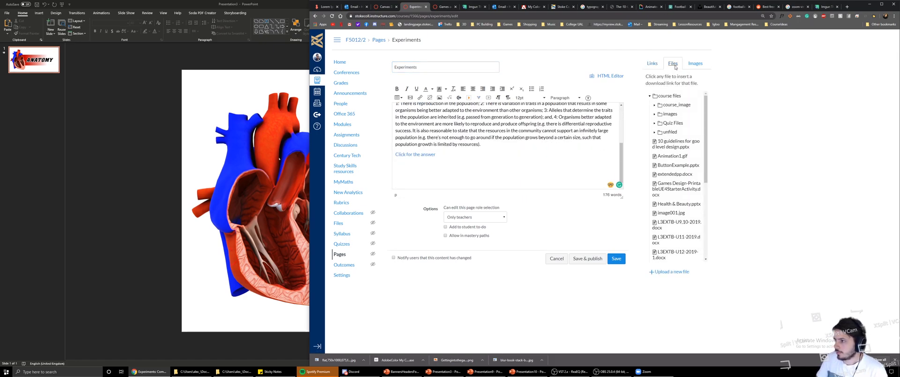
left_click(439, 97)
left_click(544, 137)
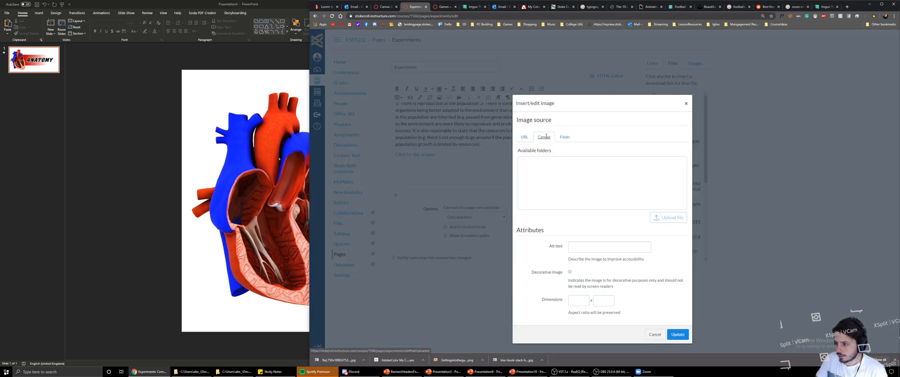
left_click(540, 181)
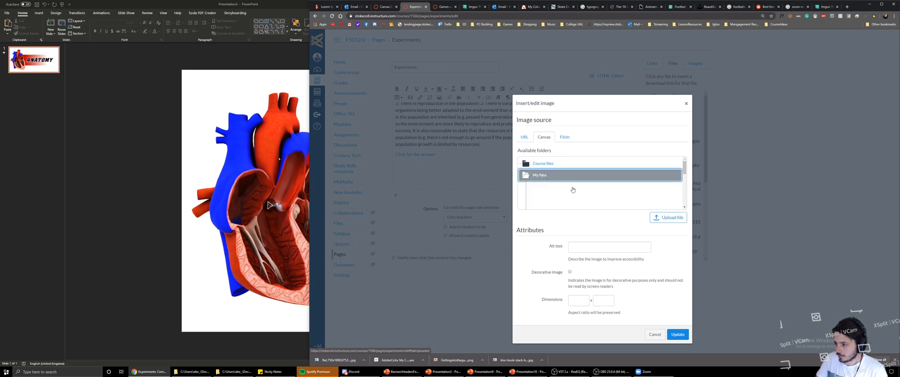
left_click(671, 218)
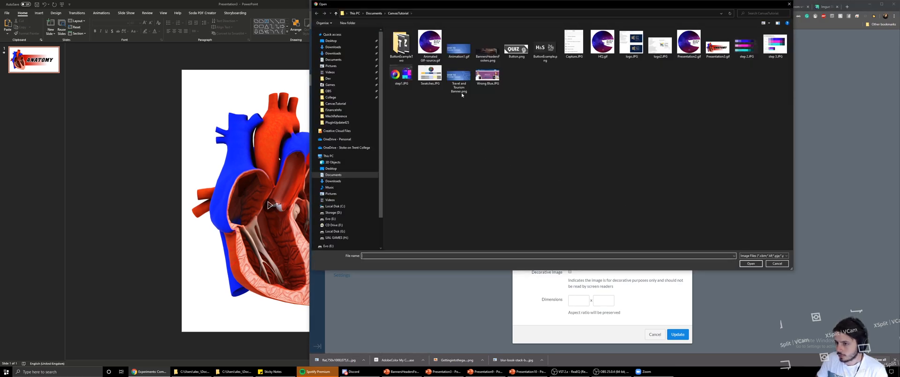
left_click(717, 47)
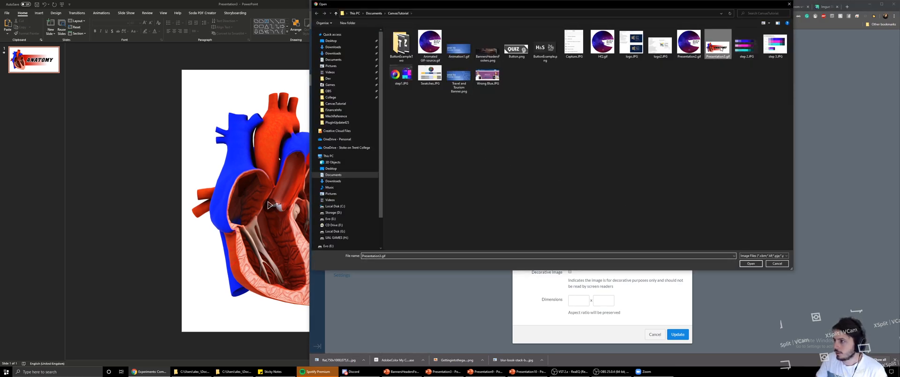
left_click(750, 263)
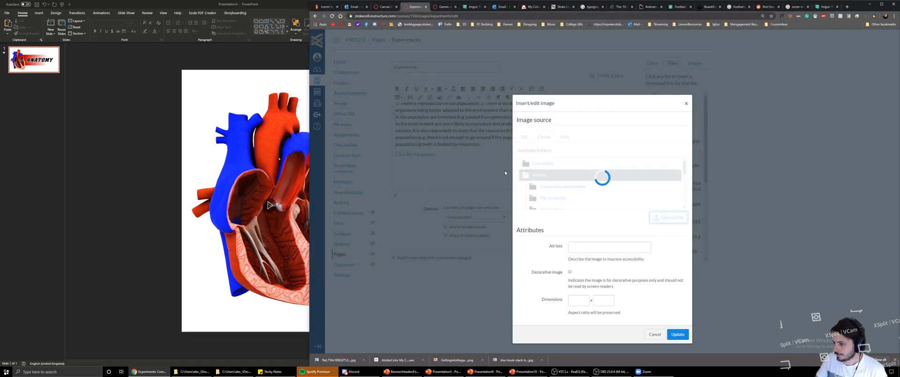
left_click(677, 334)
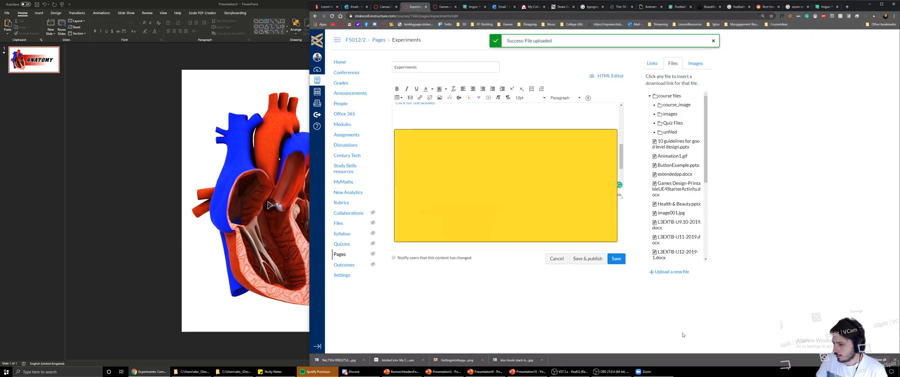
left_click(611, 260)
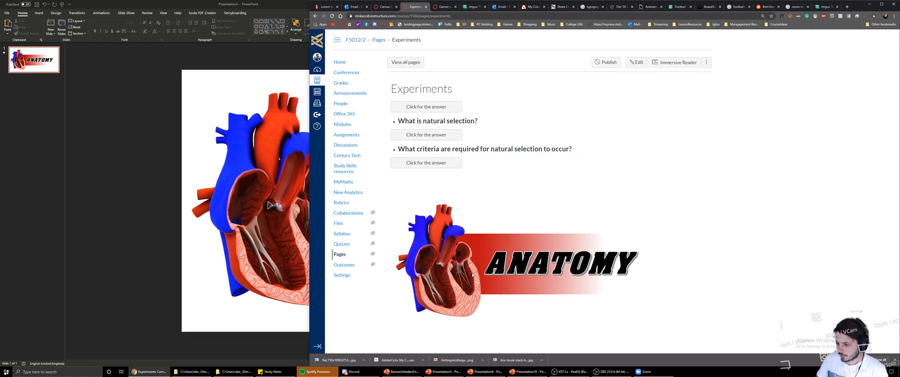
- Edit the Experiments page again, link the ANATOMY banner image to the course's Home Page, and save
left_click(636, 62)
scroll(474, 134, "down", 5)
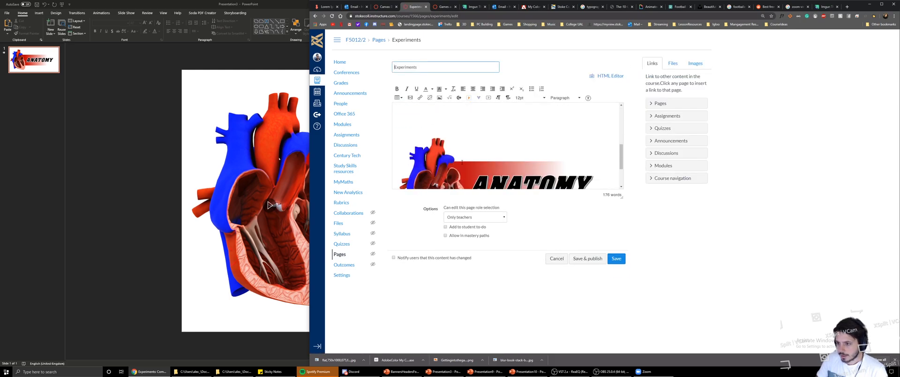
left_click(454, 159)
scroll(451, 155, "down", 2)
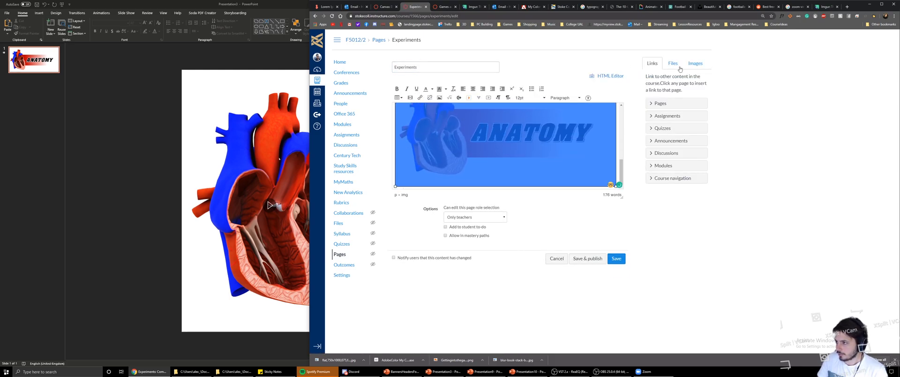
left_click(660, 103)
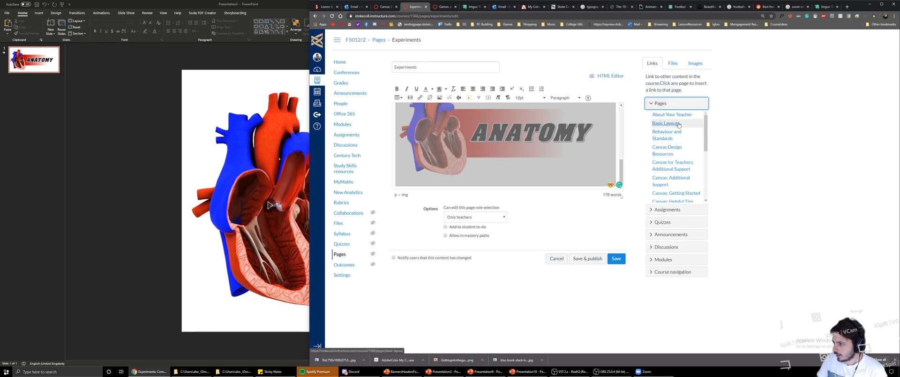
scroll(674, 150, "down", 1)
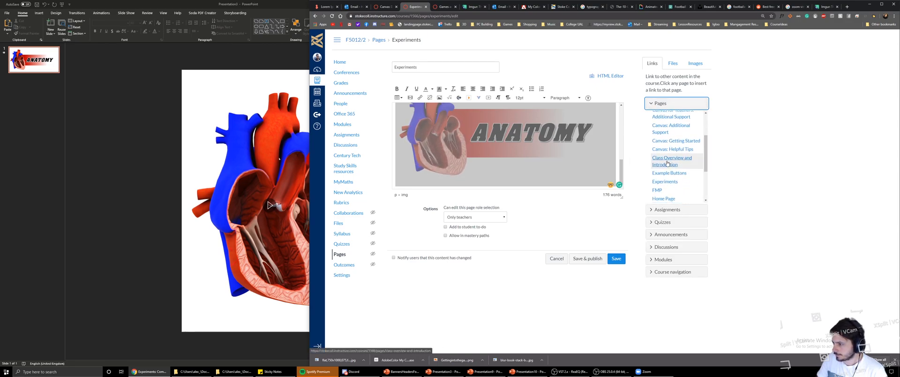
scroll(675, 150, "down", 2)
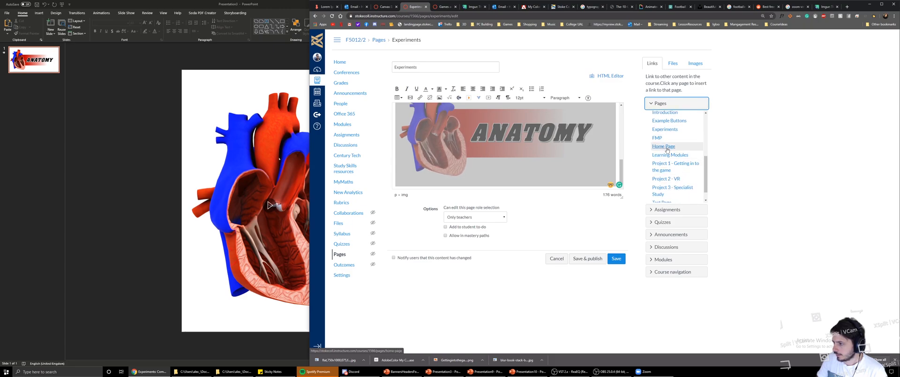
left_click(666, 147)
left_click(617, 258)
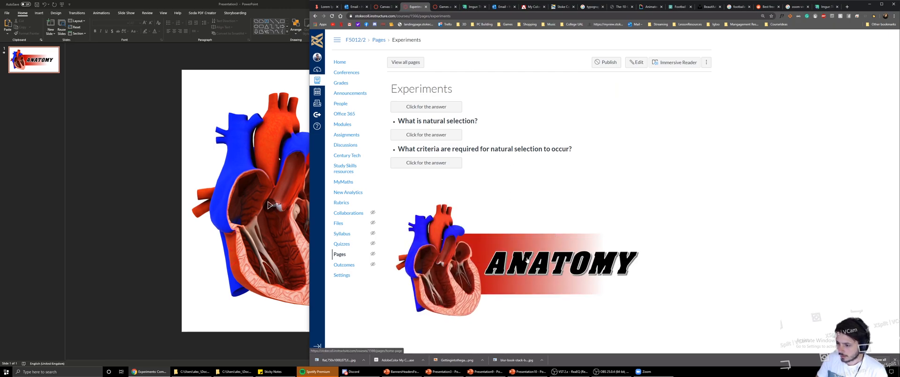
- Test the ANATOMY banner's link, return to the Experiments page, and go to the Canvas dashboard
left_click(534, 261)
key("alt+Left")
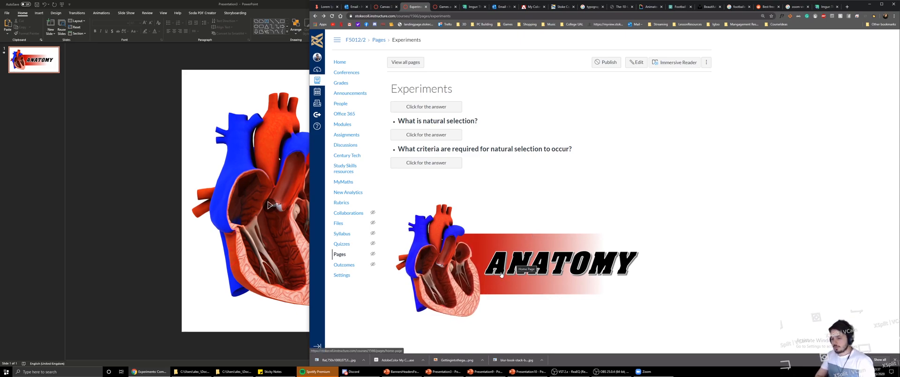
left_click(317, 70)
- Switch to Presentation1.pptx in PowerPoint and add a Fly In animation to the "Unit 10 Passenger Transport" text
left_click(203, 83)
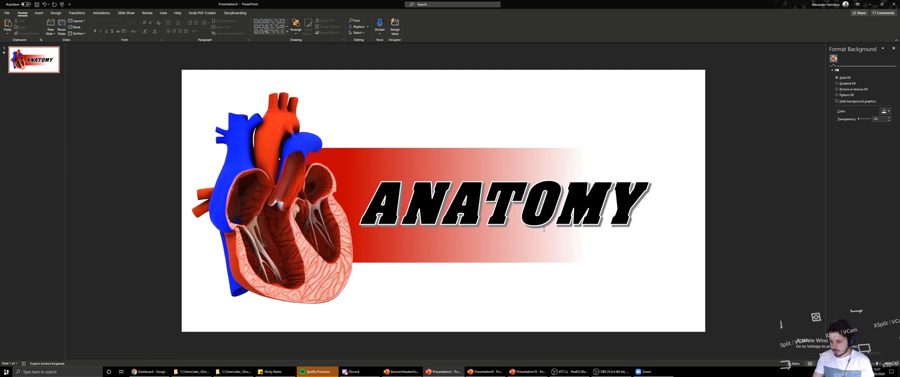
mouse_move(609, 375)
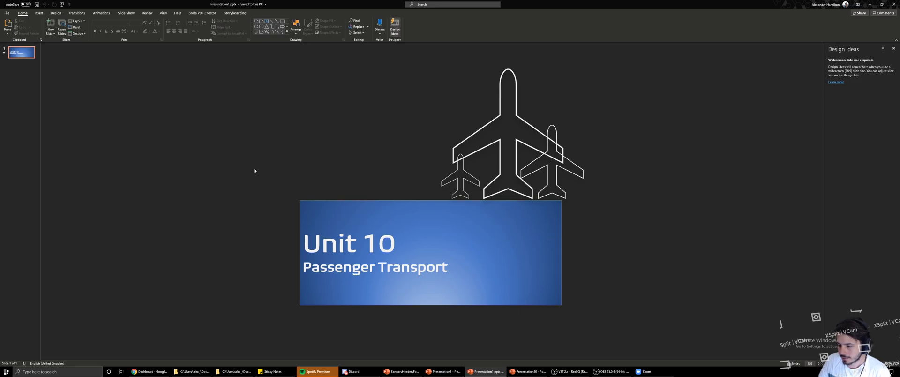
left_click(102, 12)
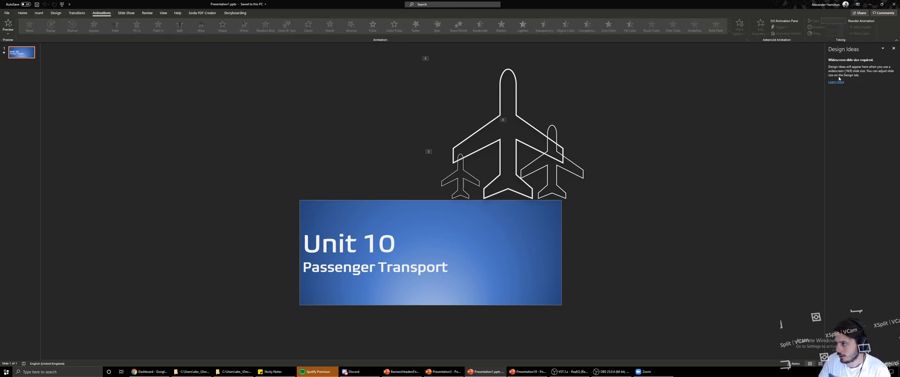
left_click(391, 244)
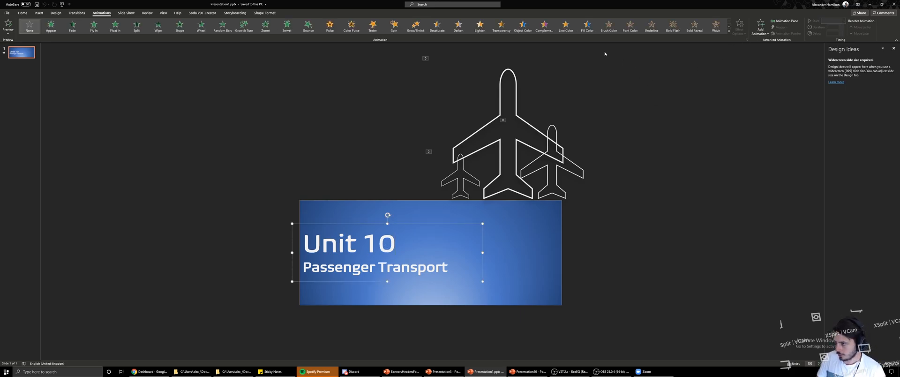
left_click(94, 25)
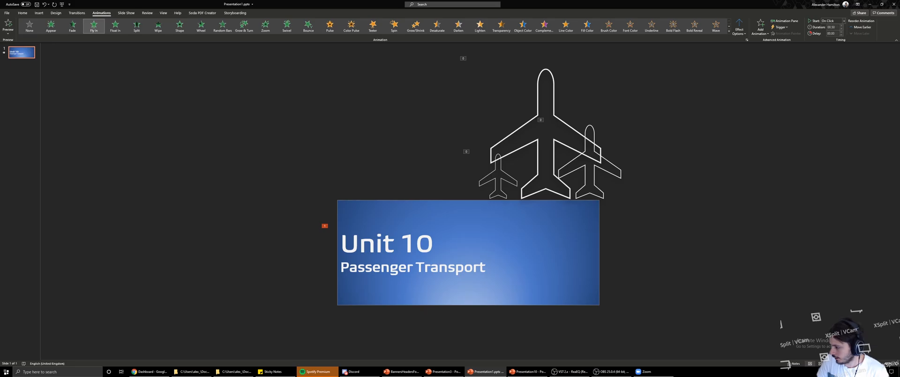
- Play the slide show through to its end, exit it, and undo the text's Fly In animation
key("F5")
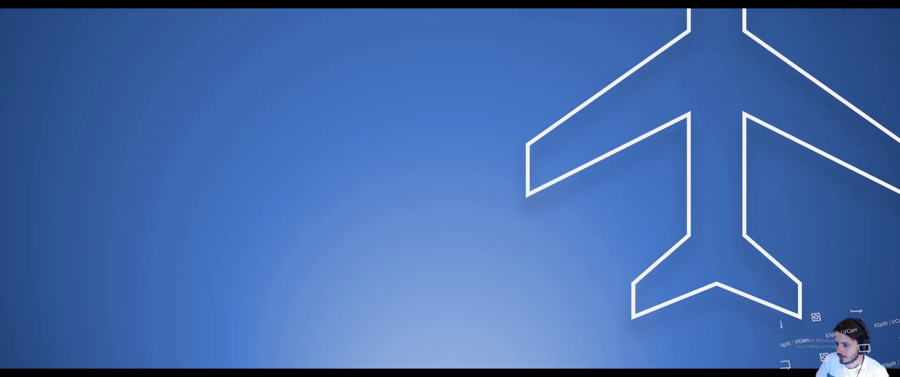
left_click(498, 250)
left_click(510, 255)
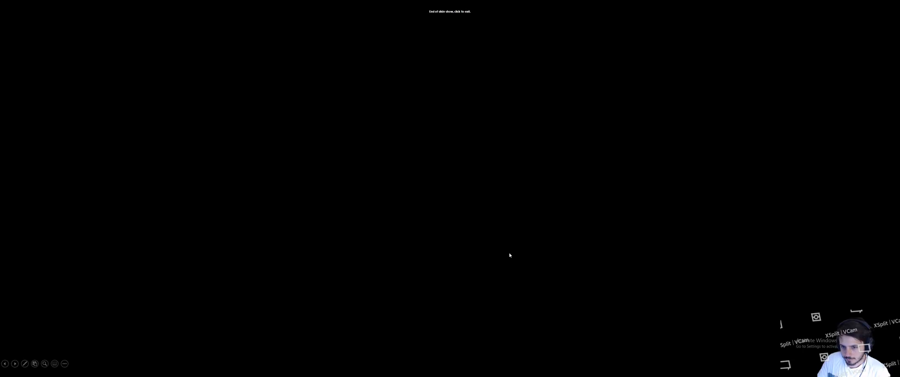
left_click(536, 203)
key("ctrl+z")
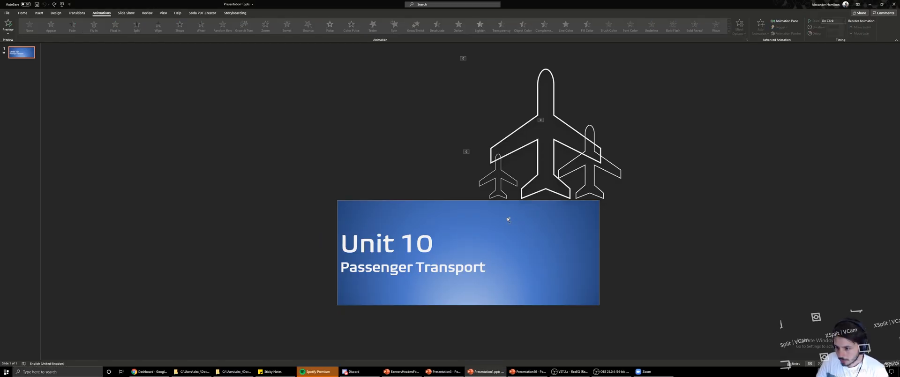
- Select the large airplane graphic and display the Animation Pane to inspect the slide's animation sequence
left_click(538, 142)
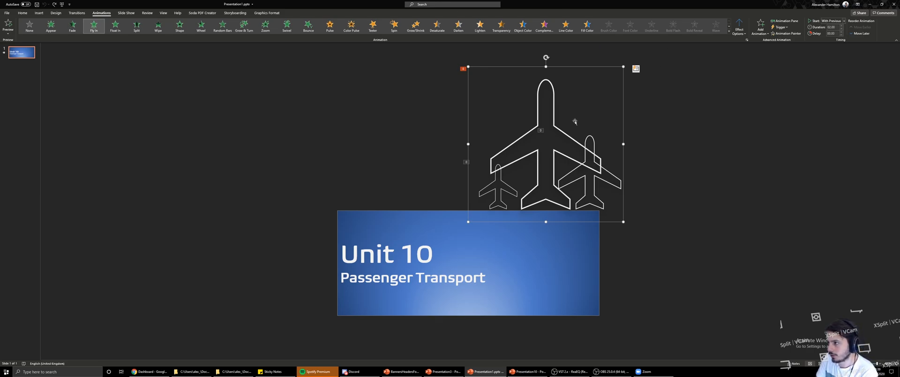
left_click(785, 21)
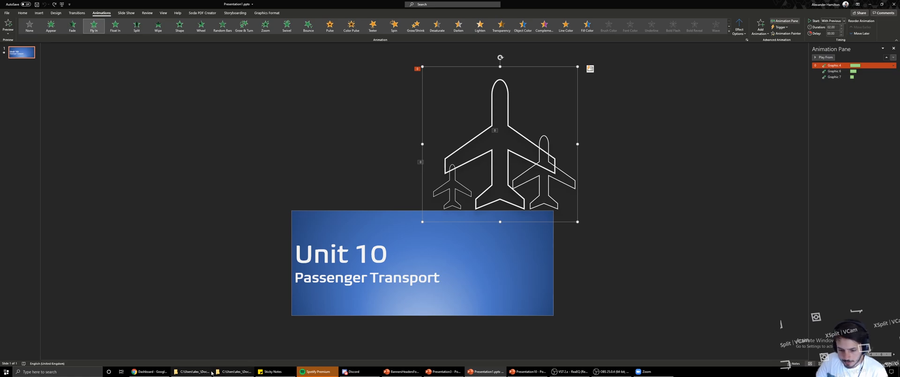
- Switch to Canvas in Chrome, open the Canvas Design Resources page from the pages list, and view its Creating a House Style section
left_click(156, 373)
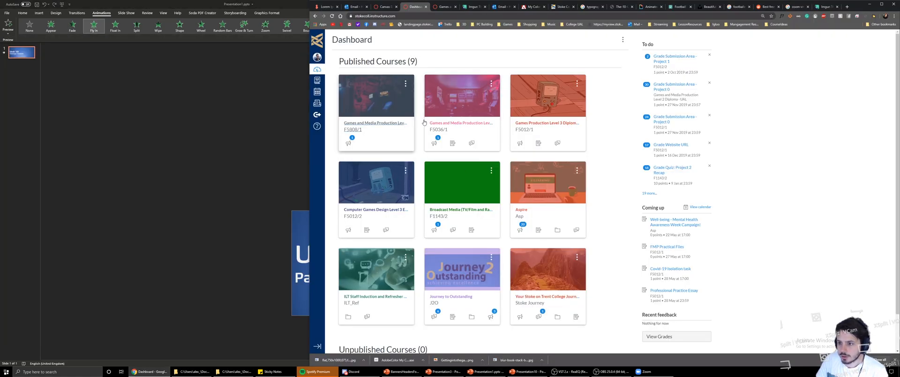
left_click(387, 8)
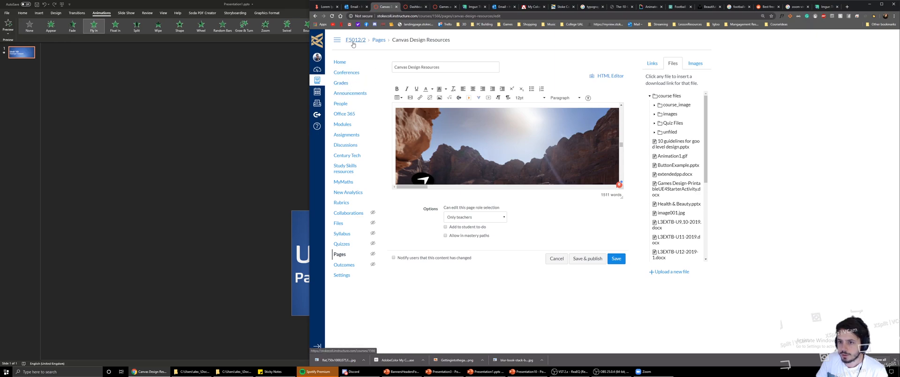
left_click(377, 40)
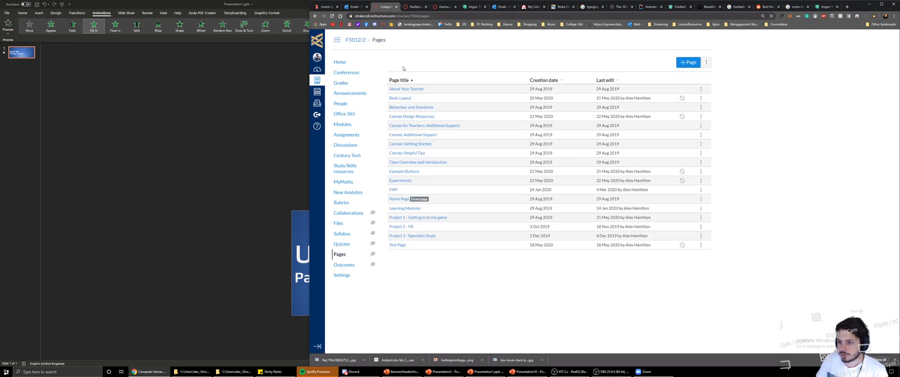
left_click(406, 100)
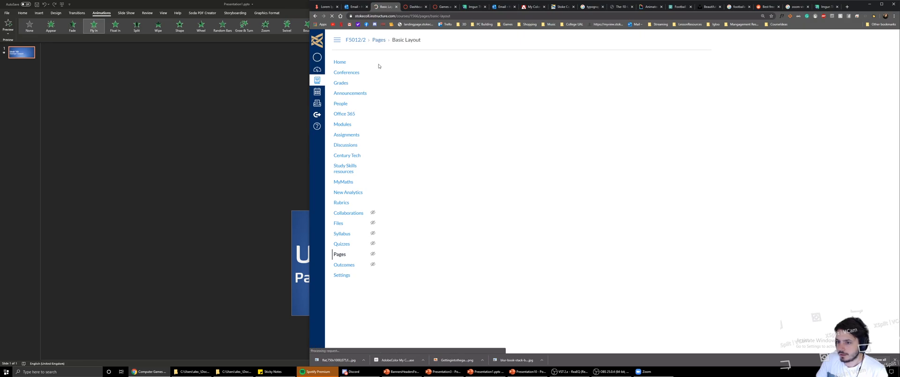
key("alt+Left")
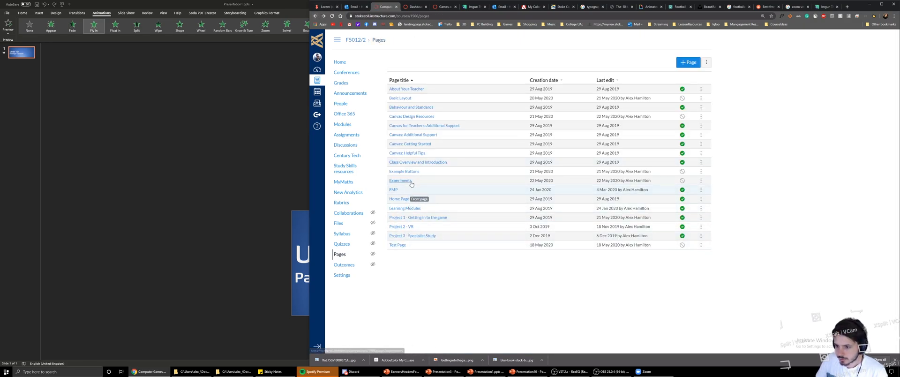
left_click(422, 117)
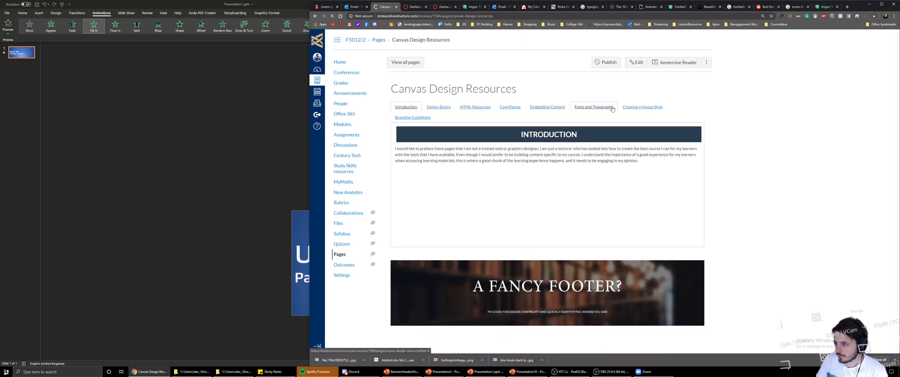
left_click(642, 107)
scroll(649, 148, "down", 1)
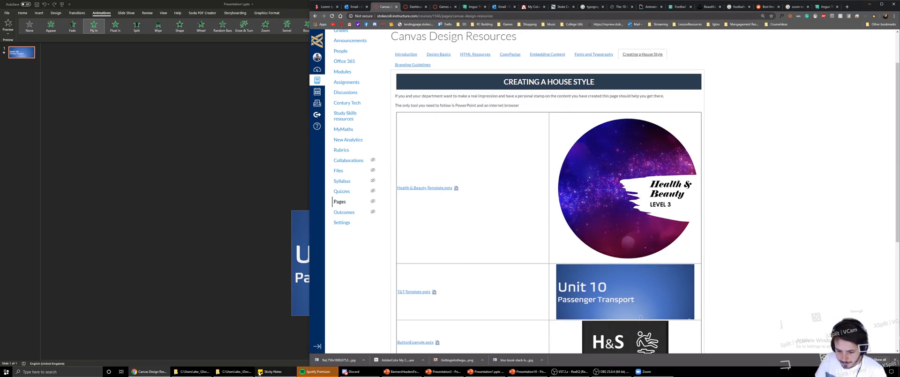
- Open Health & Beauty.pptx from the CanvasTutorial folder
left_click(235, 372)
left_click(195, 371)
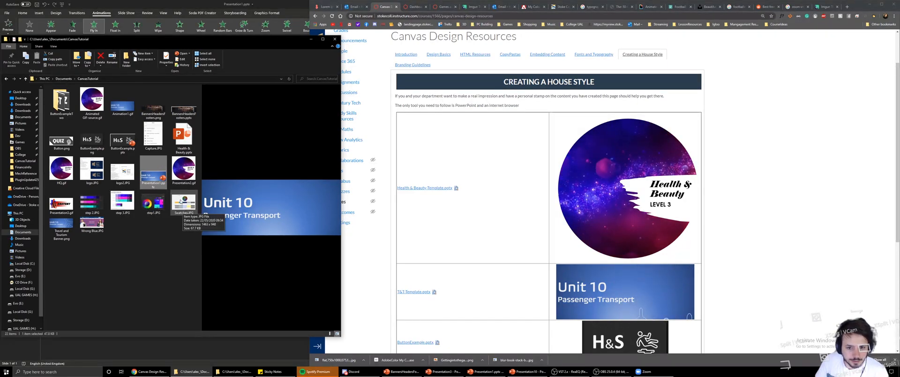
left_click(190, 142)
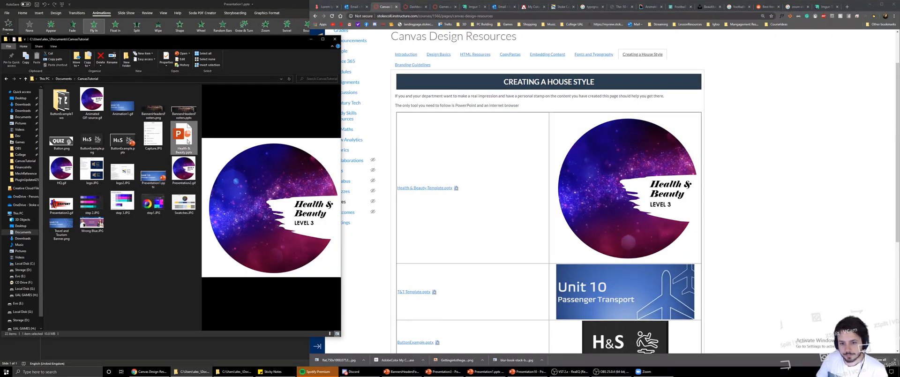
double_click(184, 138)
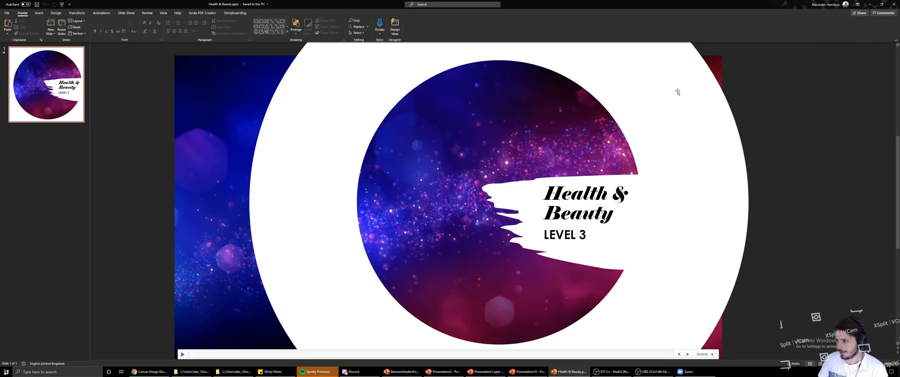
- Select the background video on the Health & Beauty slide and play it
left_click(252, 136)
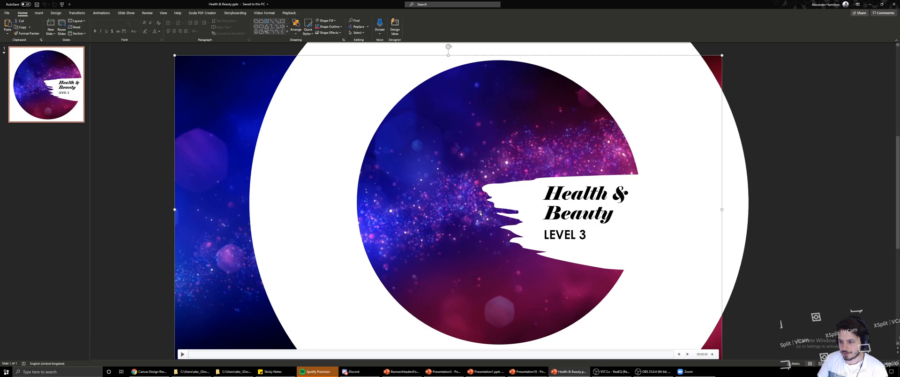
scroll(445, 307, "down", 1)
left_click(183, 346)
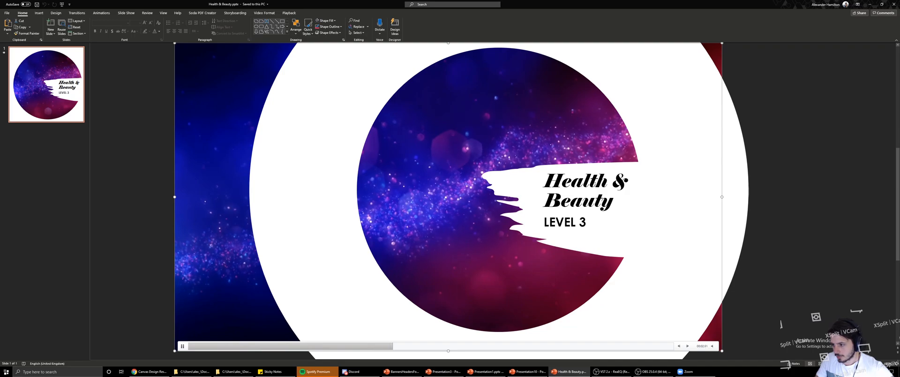
- Replace the word "Health" with "Hair" in the title so it reads "Hair & Beauty"
left_click_drag(607, 183, 549, 186)
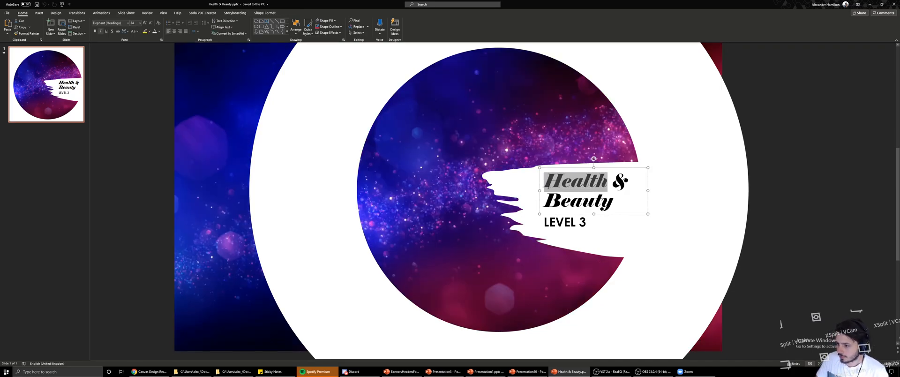
type("Hsa")
key("BackSpace")
key("BackSpace")
type("a")
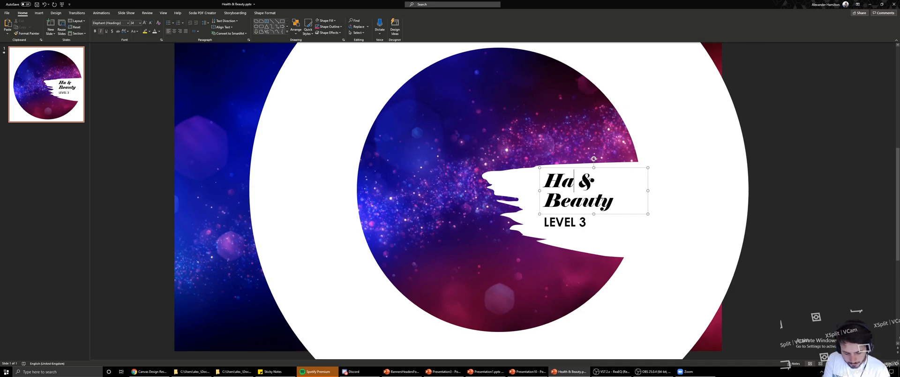
type("ir")
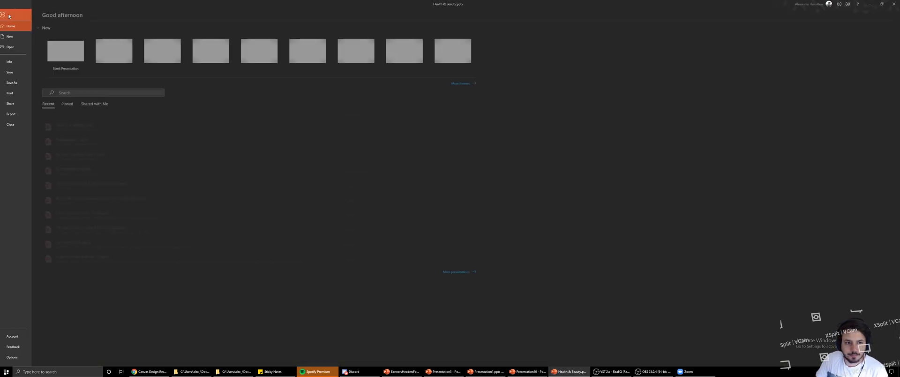
- View the presentation's export options, including the animated GIF export, and return to the slide
left_click(7, 12)
left_click(21, 117)
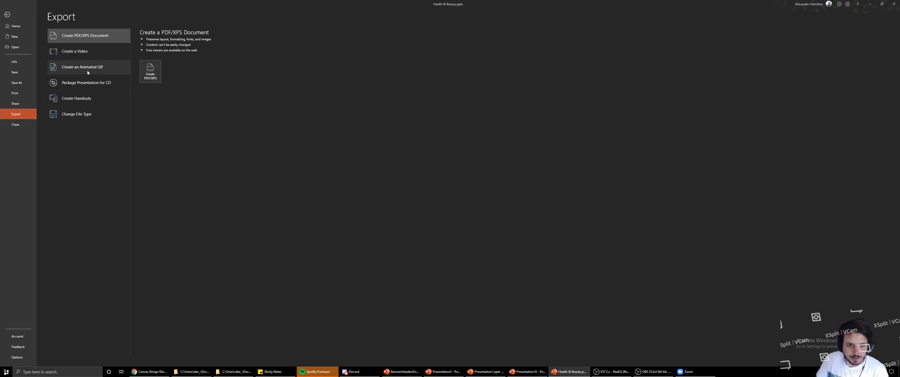
left_click(7, 14)
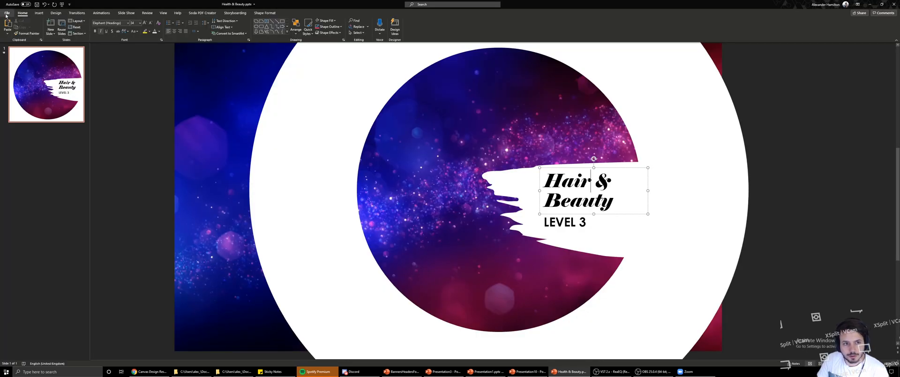
left_click(91, 79)
- Create a new blank presentation and dismiss the Design Ideas suggestions
left_click(7, 13)
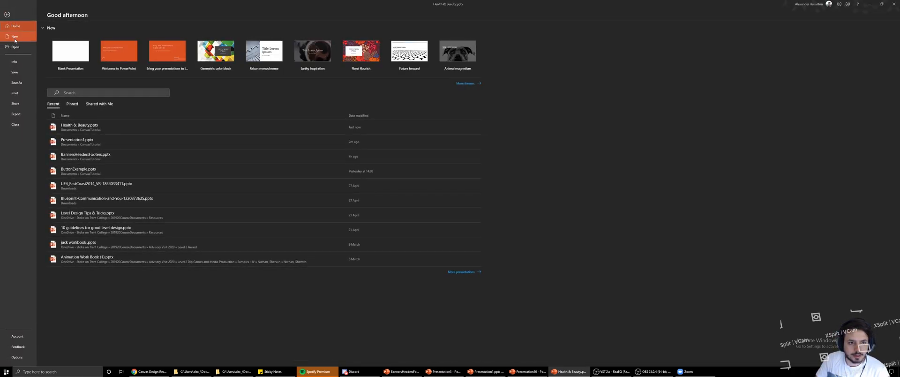
left_click(15, 36)
left_click(83, 54)
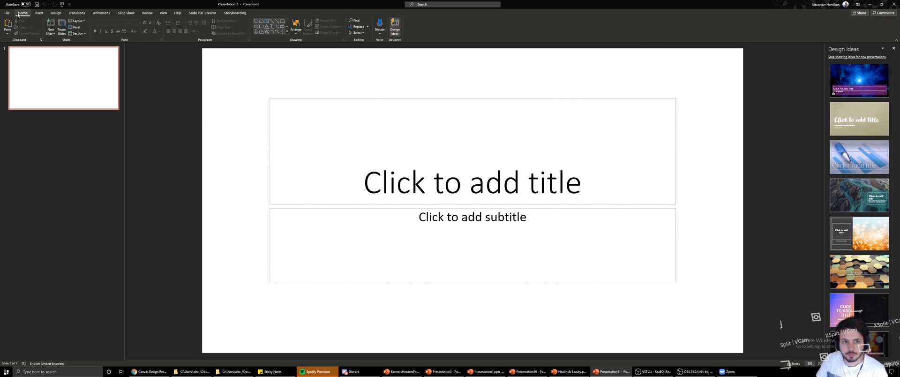
left_click(893, 48)
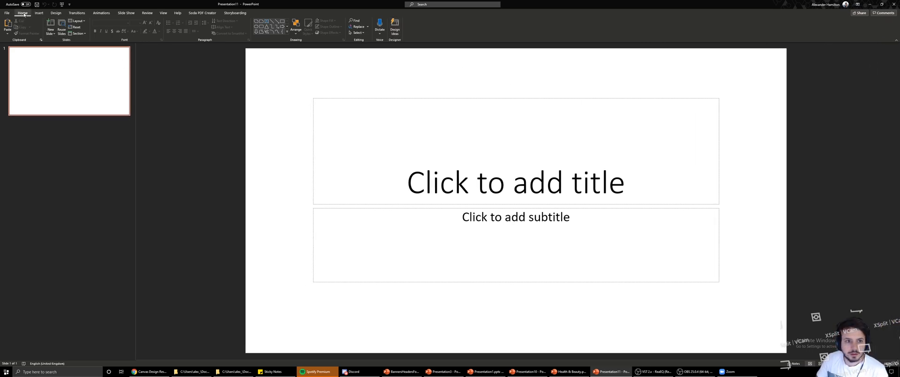
- Bring up Design Ideas, apply the animated green grass field design to the title slide, and play its background video
left_click(55, 12)
left_click(863, 33)
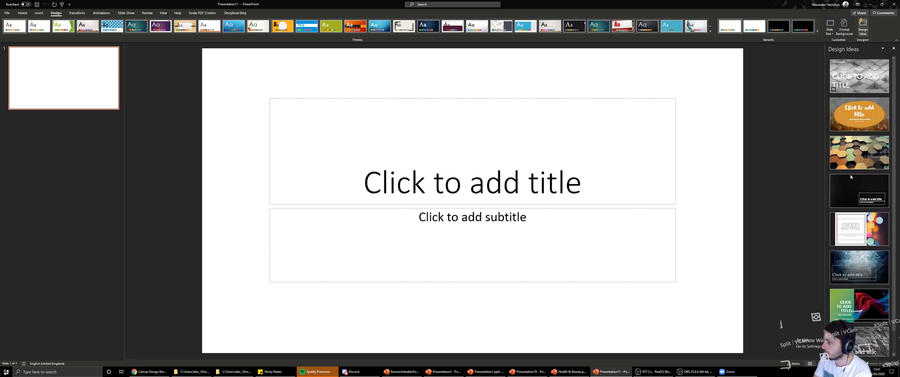
scroll(834, 245, "down", 1)
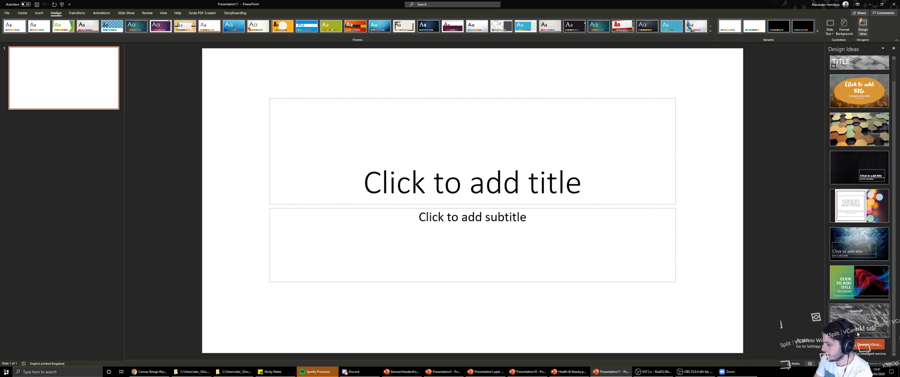
scroll(844, 286, "down", 5)
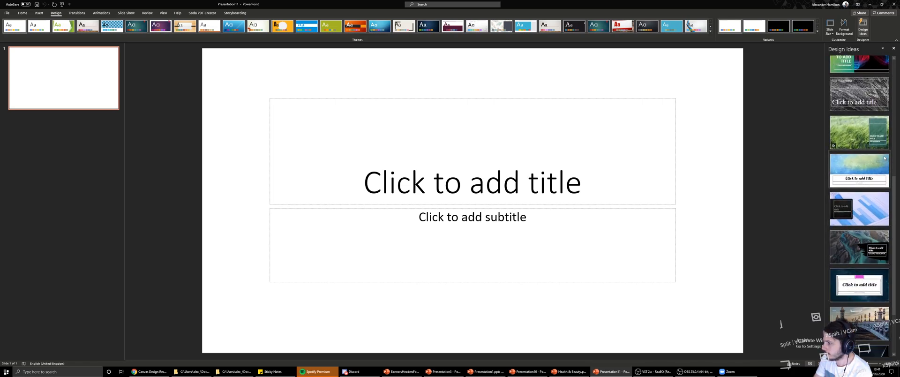
left_click(852, 142)
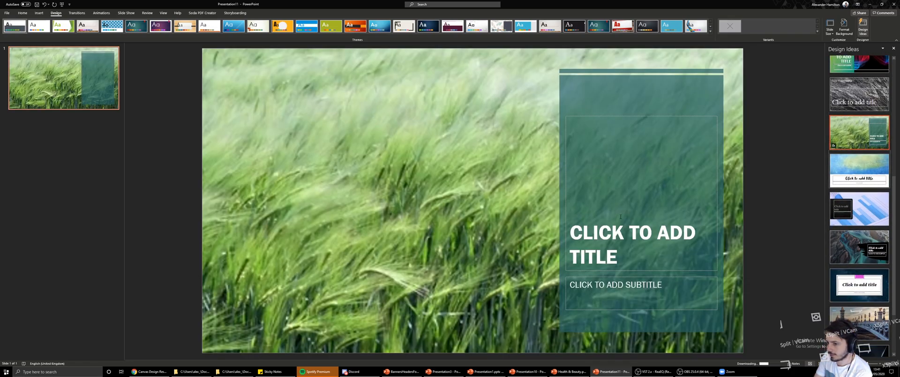
mouse_move(309, 282)
left_click(210, 349)
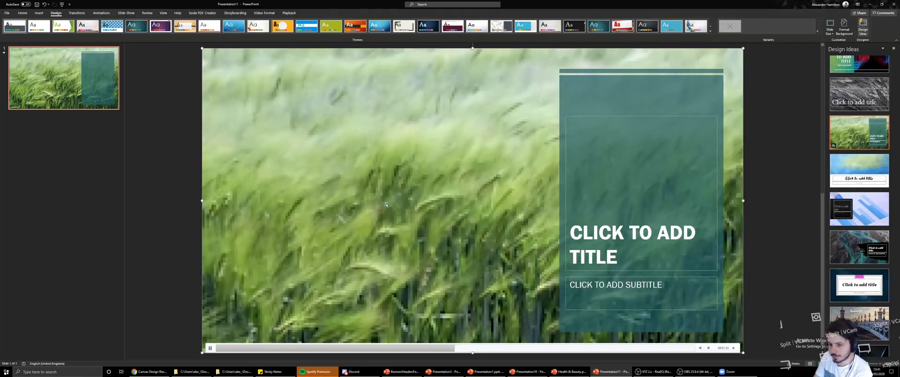
- Pause the grass field video, apply the blue sky and clouds design idea to the title slide, and pause its background video
left_click(210, 348)
scroll(864, 239, "down", 3)
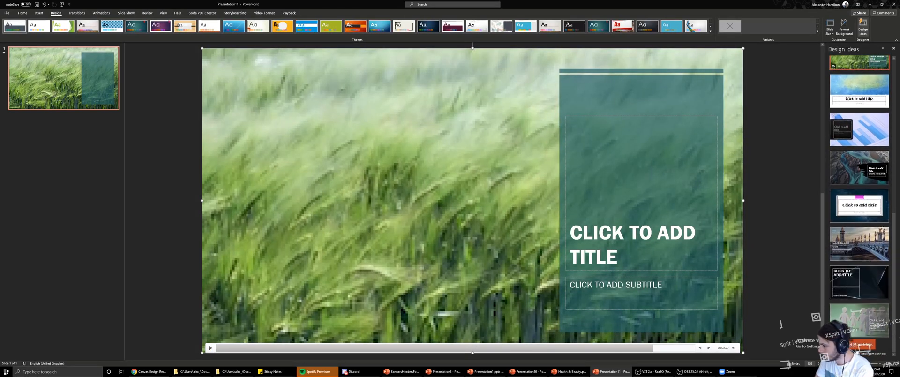
scroll(853, 314, "down", 2)
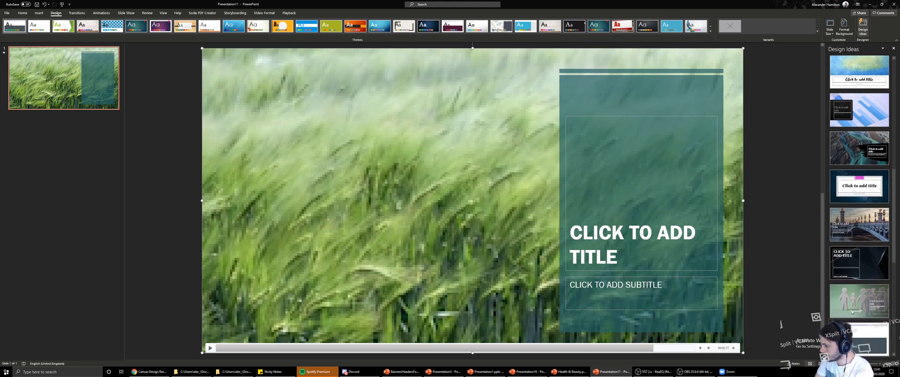
scroll(853, 313, "down", 10)
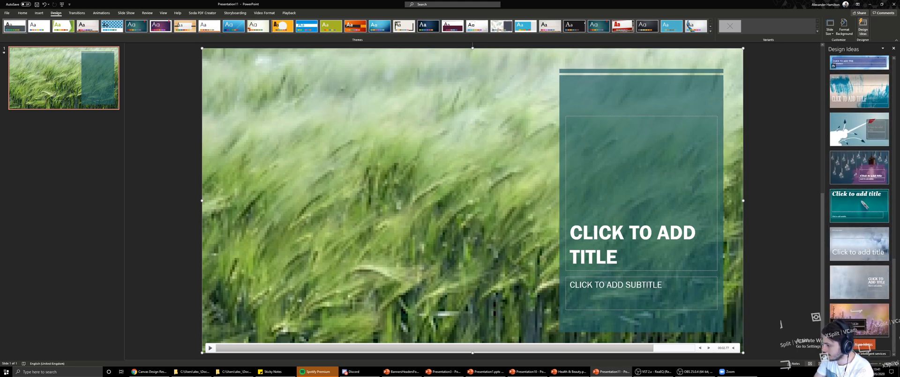
scroll(851, 254, "up", 4)
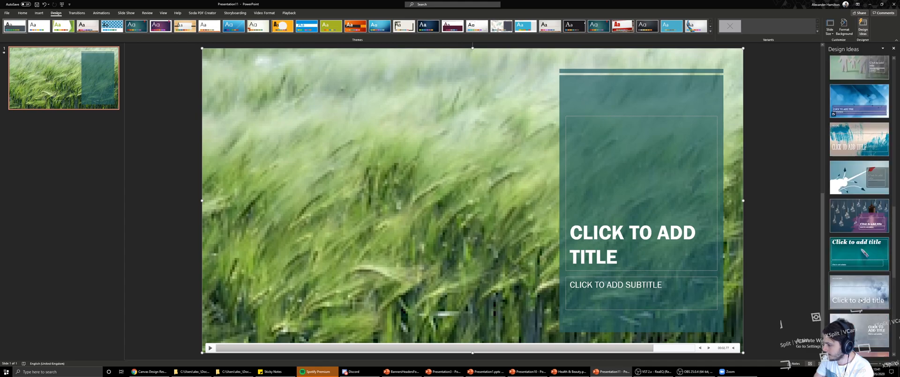
scroll(844, 157, "down", 5)
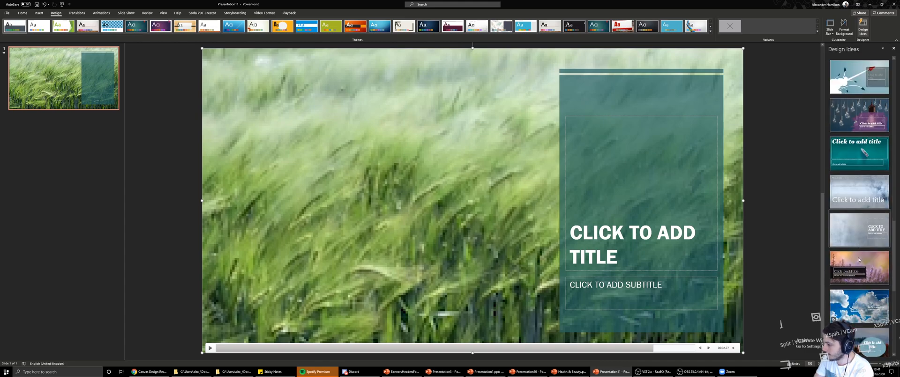
left_click(859, 305)
left_click(204, 349)
- Load more design ideas and apply the blue skyscraper design with the purple title box to the title slide
scroll(832, 295, "down", 4)
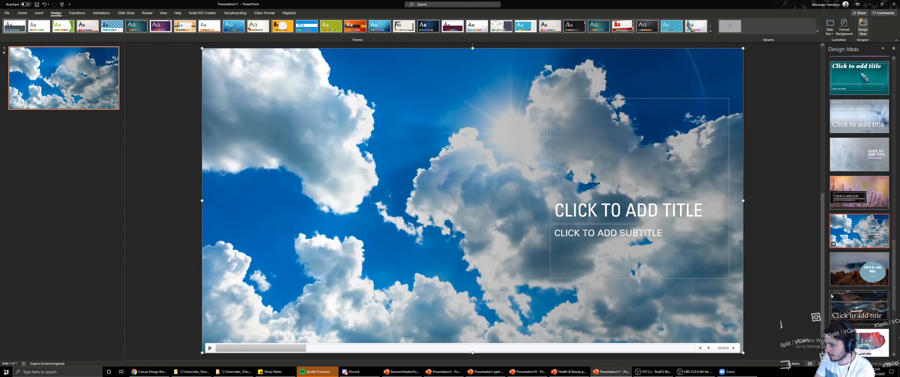
scroll(831, 295, "down", 8)
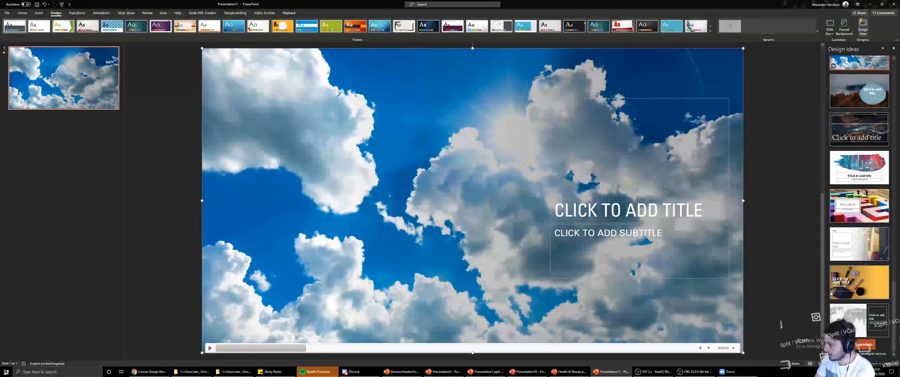
left_click(862, 345)
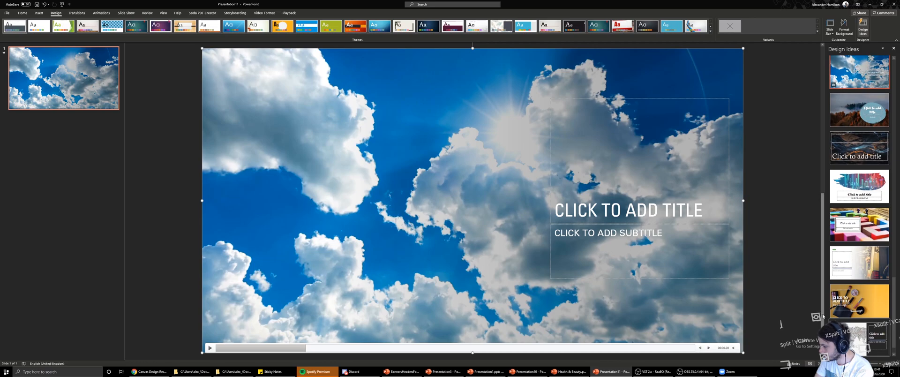
scroll(856, 300, "down", 10)
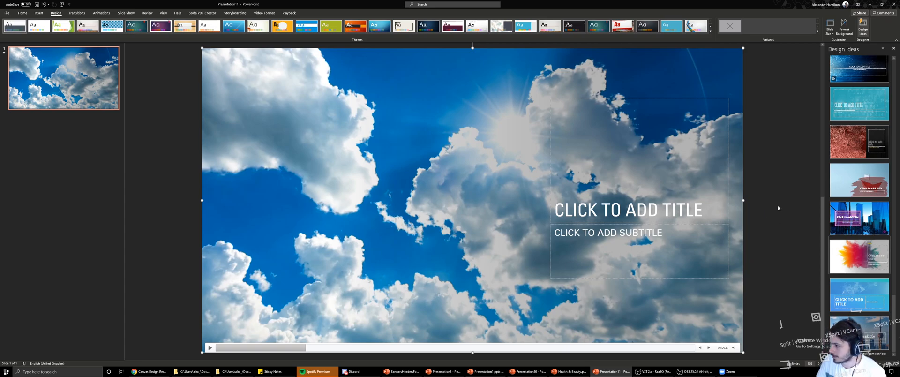
scroll(827, 99, "up", 1)
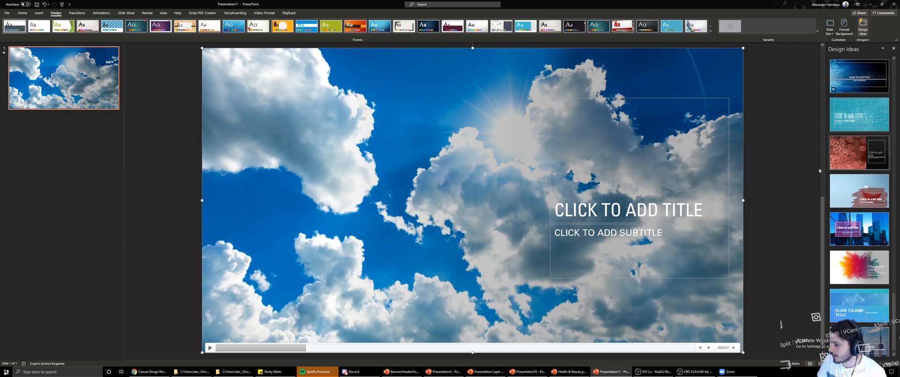
left_click(873, 228)
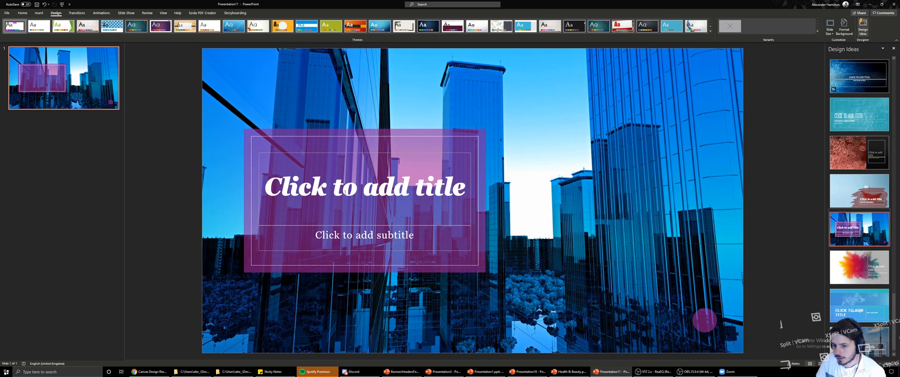
- Try the design idea with colourful blurred lights on the title slide, and replace it with the orange painted oval design
scroll(859, 289, "down", 1)
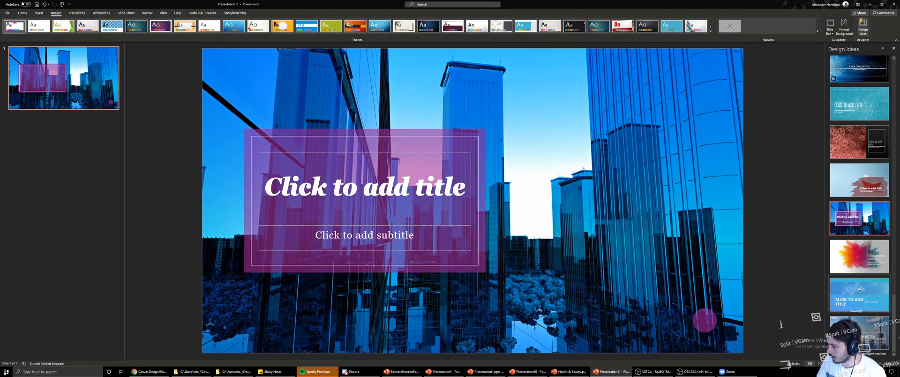
scroll(860, 306, "up", 20)
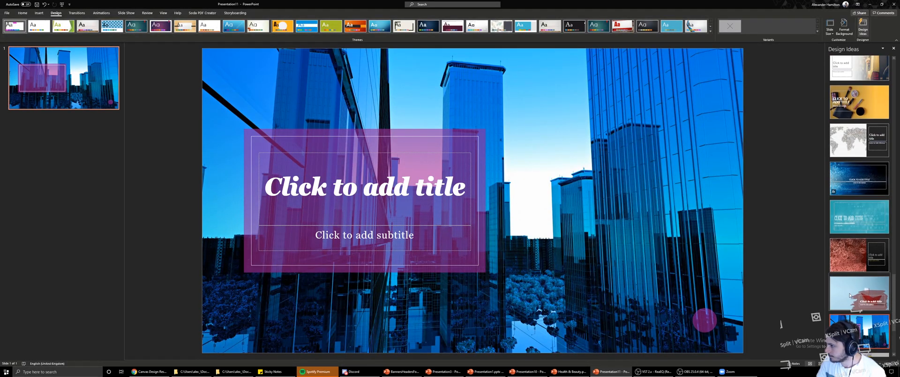
scroll(870, 289, "up", 10)
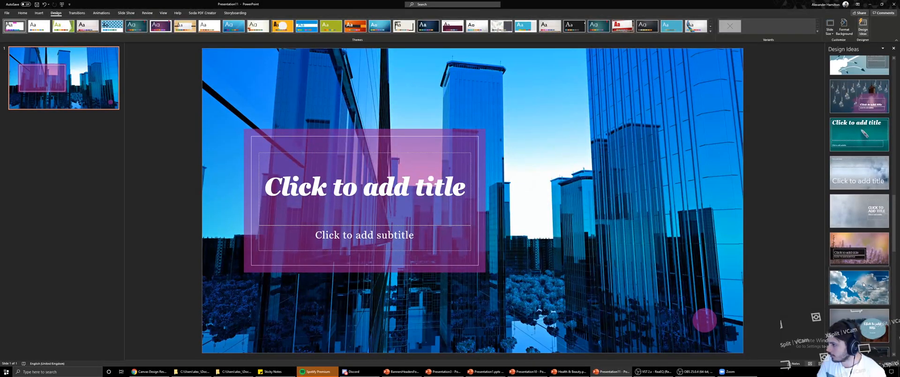
scroll(861, 283, "up", 8)
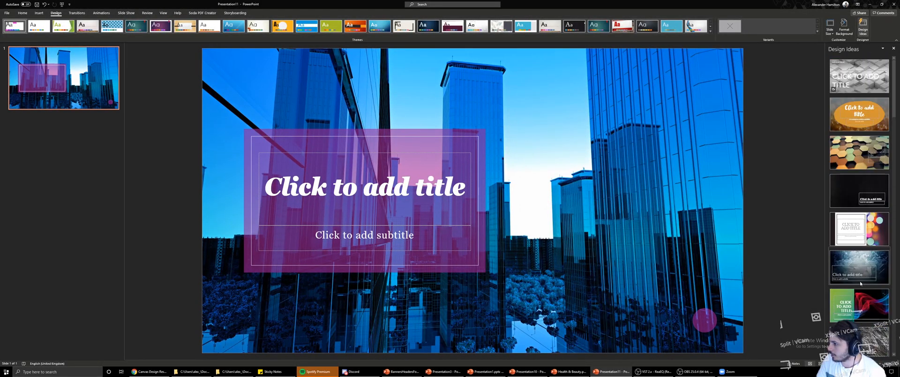
left_click(863, 227)
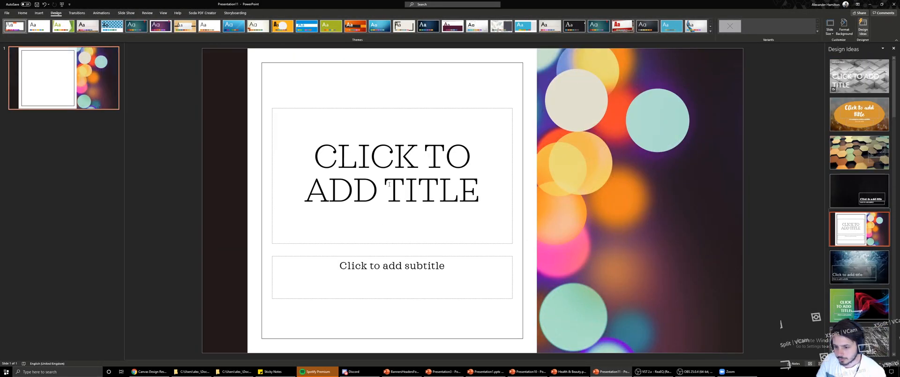
left_click(859, 114)
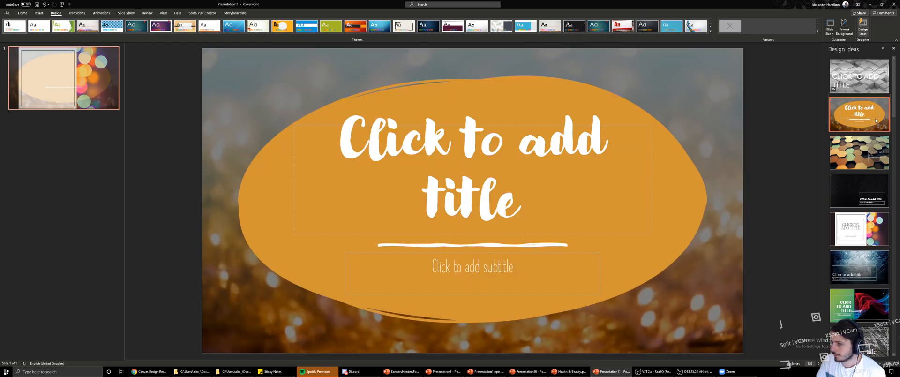